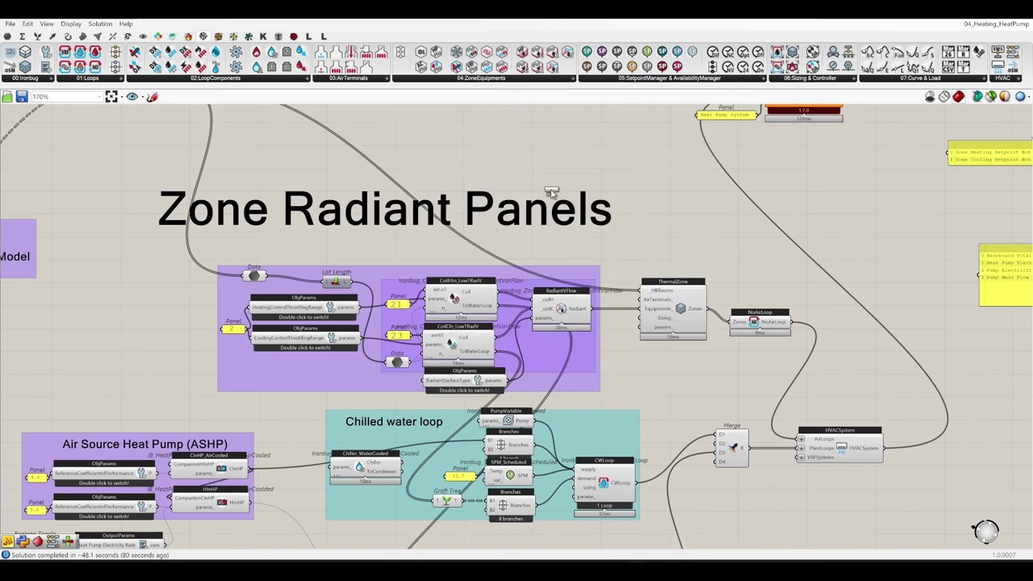
Place an Ironbug 4PipeFanCoil component on the canvas just above the RadiantVFlow component
{"action": "left_click", "coordinate": [533, 170]}
{"action": "right_click_drag", "start_coordinate": [607, 172], "coordinate": [540, 216]}
{"action": "scroll", "coordinate": [540, 215], "scroll_direction": "up", "scroll_amount": 3}
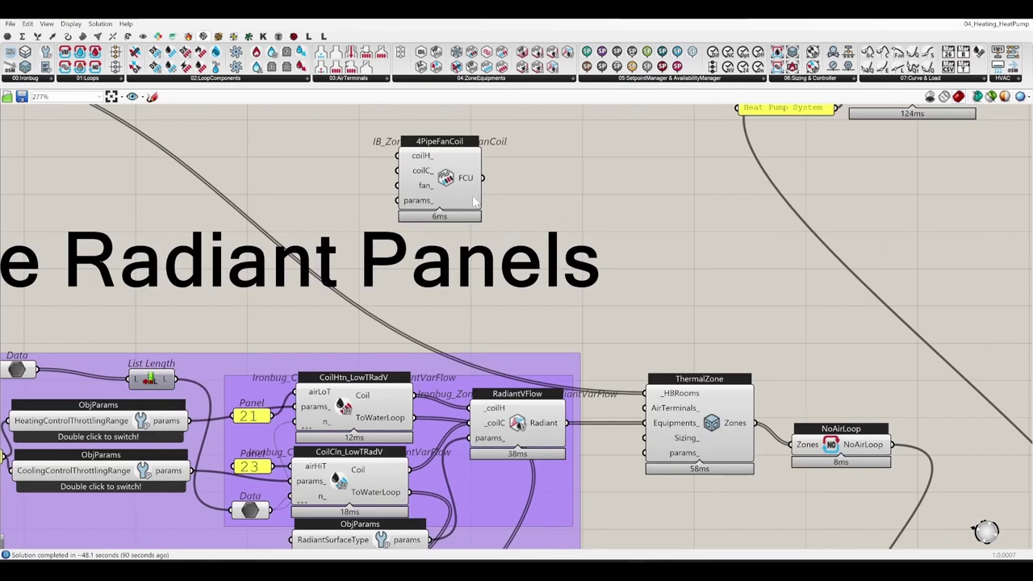
{"action": "left_click_drag", "start_coordinate": [420, 162], "coordinate": [539, 280]}
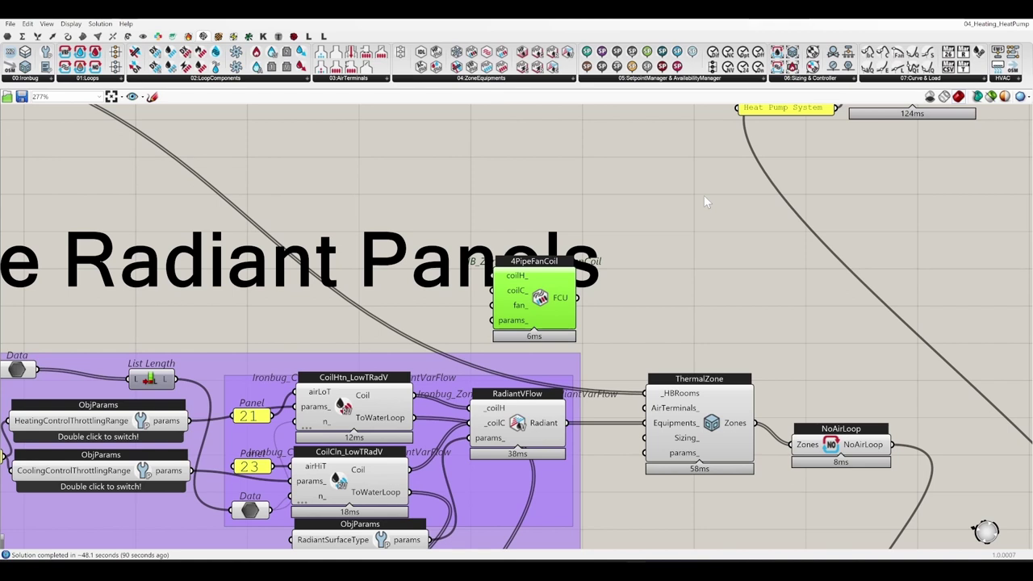
{"action": "right_click_drag", "start_coordinate": [651, 327], "coordinate": [675, 256]}
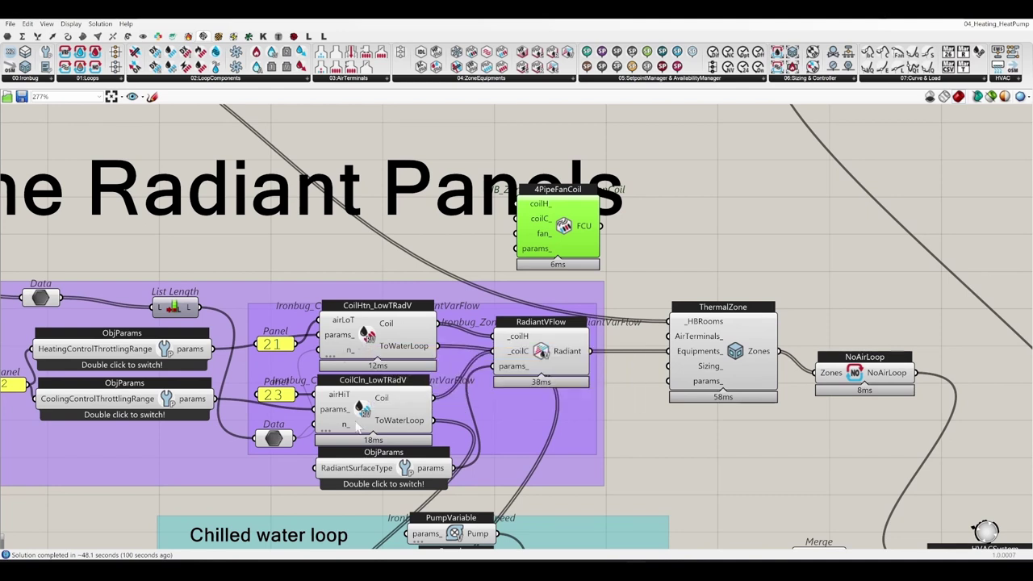
{"action": "left_click", "coordinate": [695, 238]}
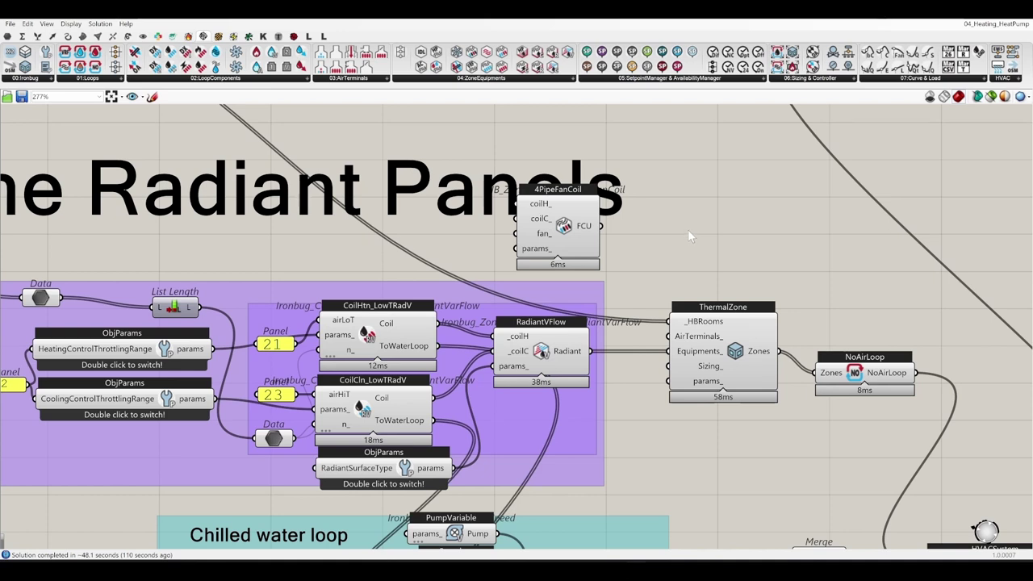
Switch the Boolean toggle that triggers HB Model to OSM to False
{"action": "middle_click", "coordinate": [688, 230]}
{"action": "scroll", "coordinate": [352, 297], "scroll_direction": "down", "scroll_amount": 6}
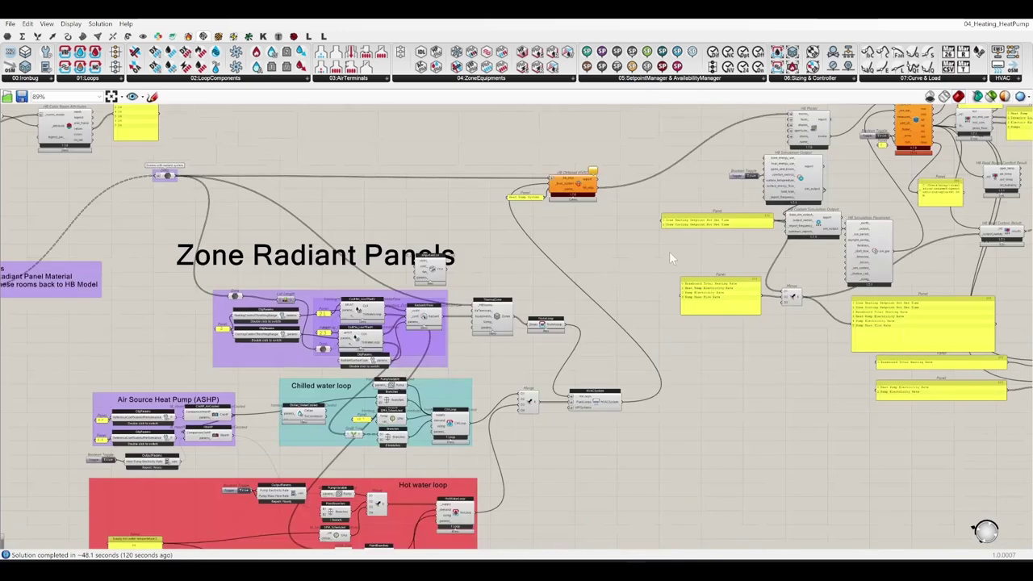
{"action": "right_click_drag", "start_coordinate": [778, 158], "coordinate": [556, 271]}
{"action": "scroll", "coordinate": [557, 271], "scroll_direction": "up", "scroll_amount": 6}
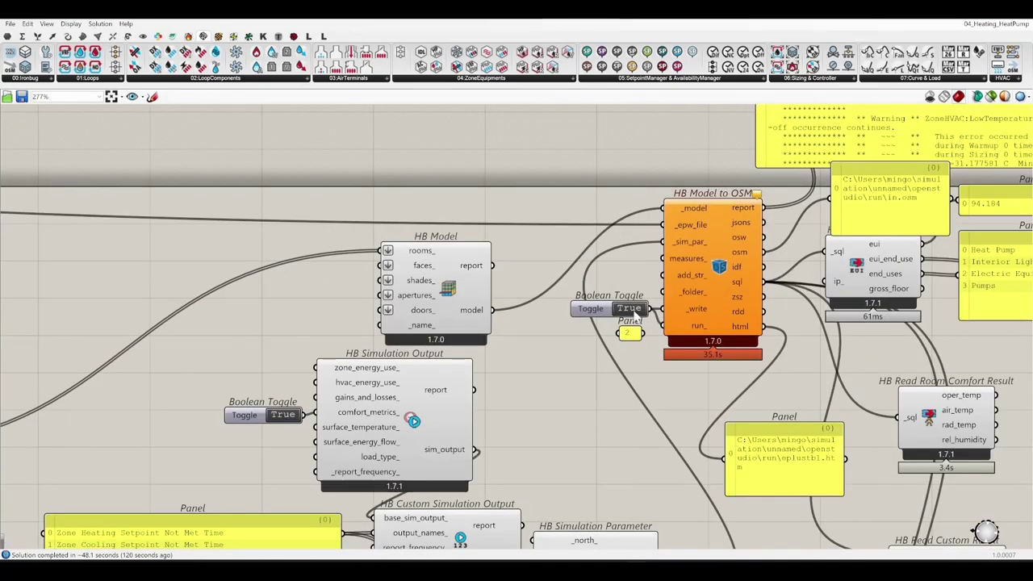
{"action": "double_click", "coordinate": [632, 311]}
Delete the "Zone Radiant Panels" title above the purple radiant panel group
{"action": "scroll", "coordinate": [889, 185], "scroll_direction": "down", "scroll_amount": 6}
{"action": "right_click_drag", "start_coordinate": [418, 389], "coordinate": [628, 311]}
{"action": "scroll", "coordinate": [701, 272], "scroll_direction": "up", "scroll_amount": 6}
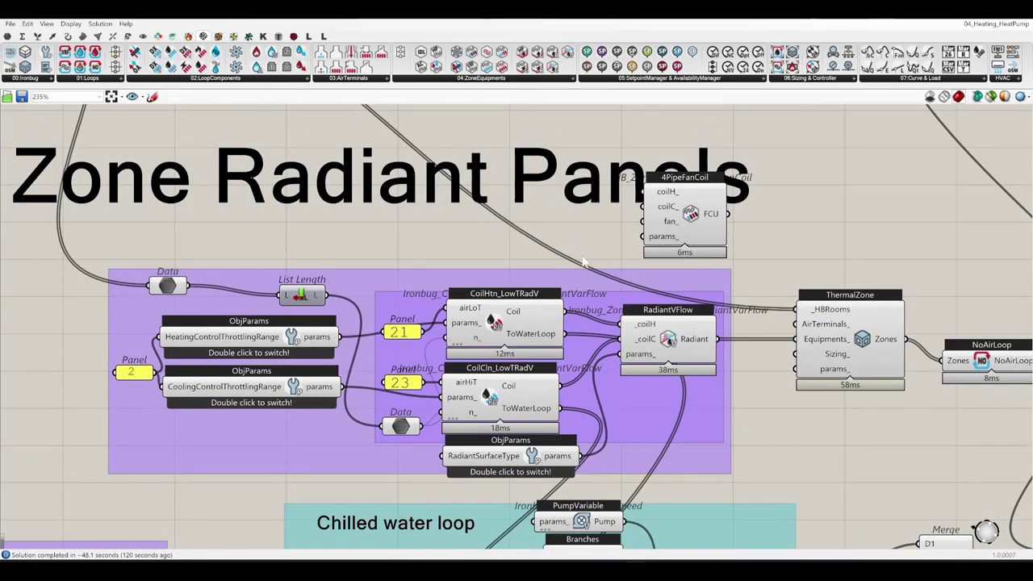
{"action": "scroll", "coordinate": [599, 246], "scroll_direction": "down", "scroll_amount": 3}
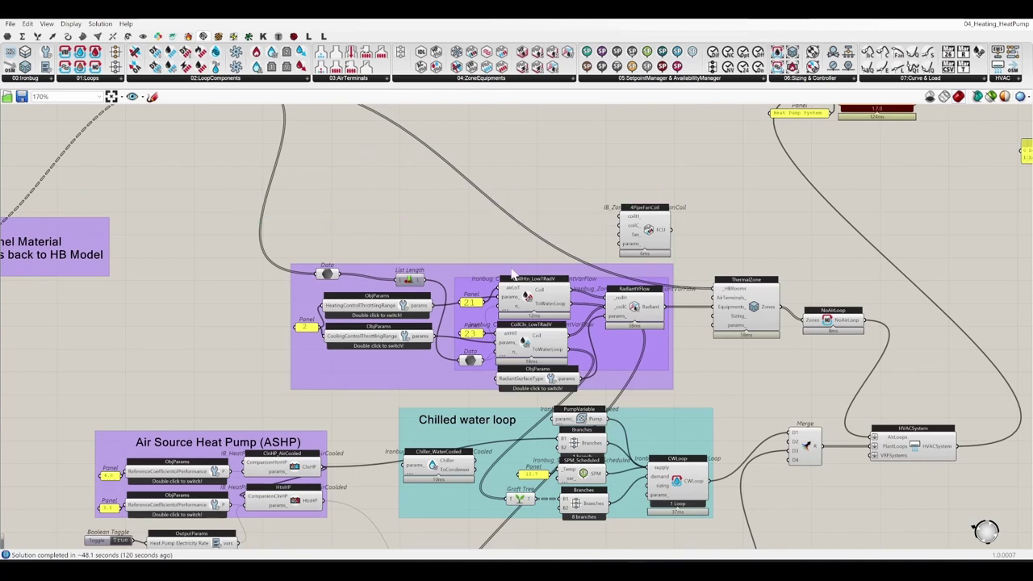
{"action": "scroll", "coordinate": [680, 305], "scroll_direction": "up", "scroll_amount": 2}
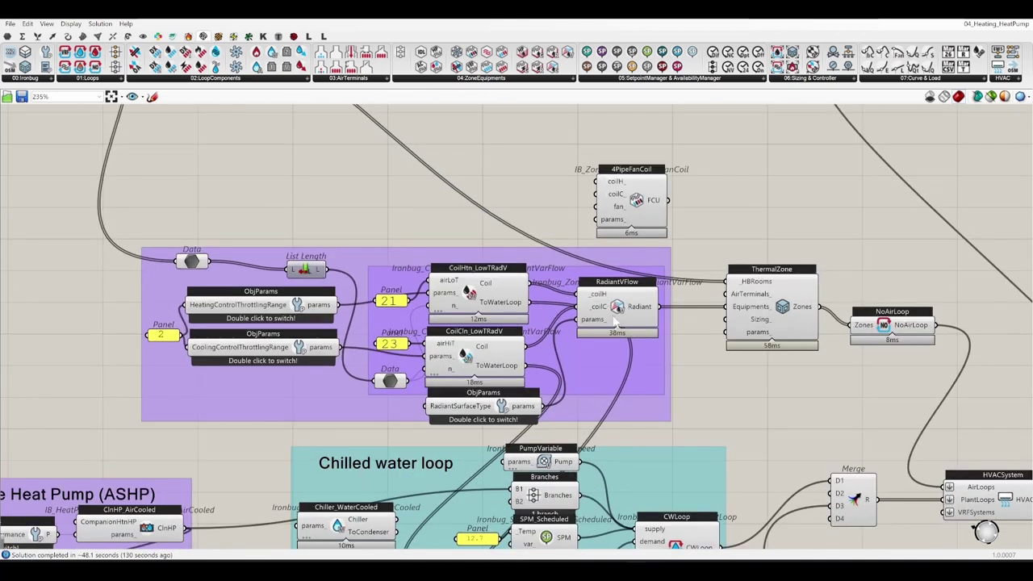
Delete the radiant heating and cooling coils, RadiantVFlow and their throttling range and surface type parameters, keeping Data and List Length
{"action": "left_click_drag", "start_coordinate": [617, 307], "coordinate": [613, 310]}
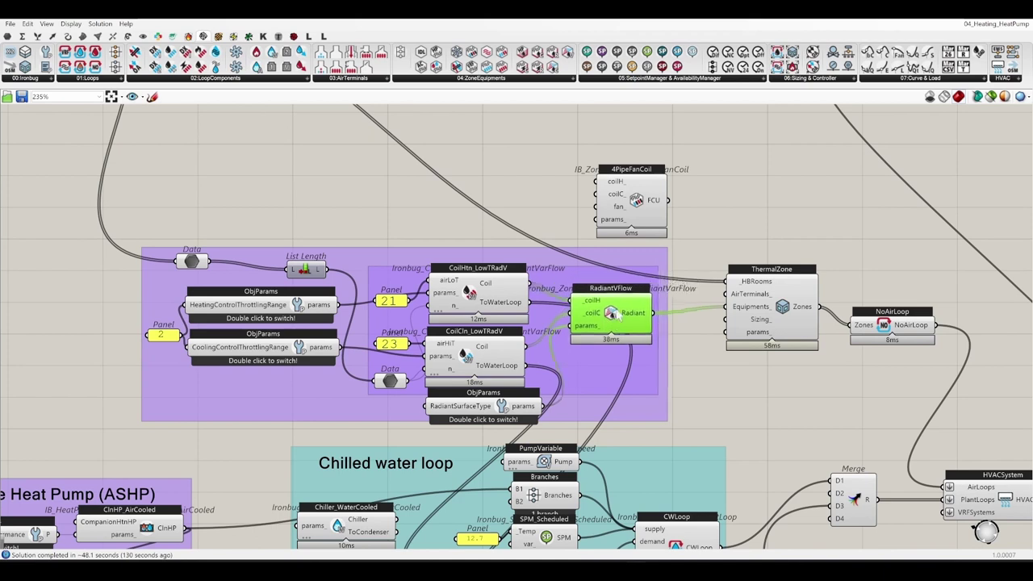
{"action": "left_click", "coordinate": [462, 201]}
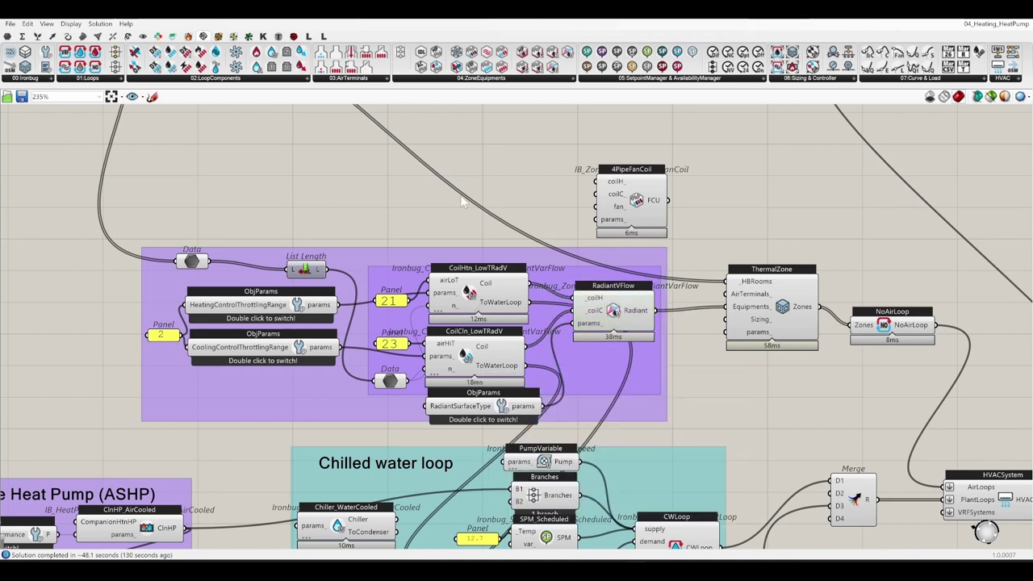
{"action": "scroll", "coordinate": [463, 202], "scroll_direction": "down", "scroll_amount": 3}
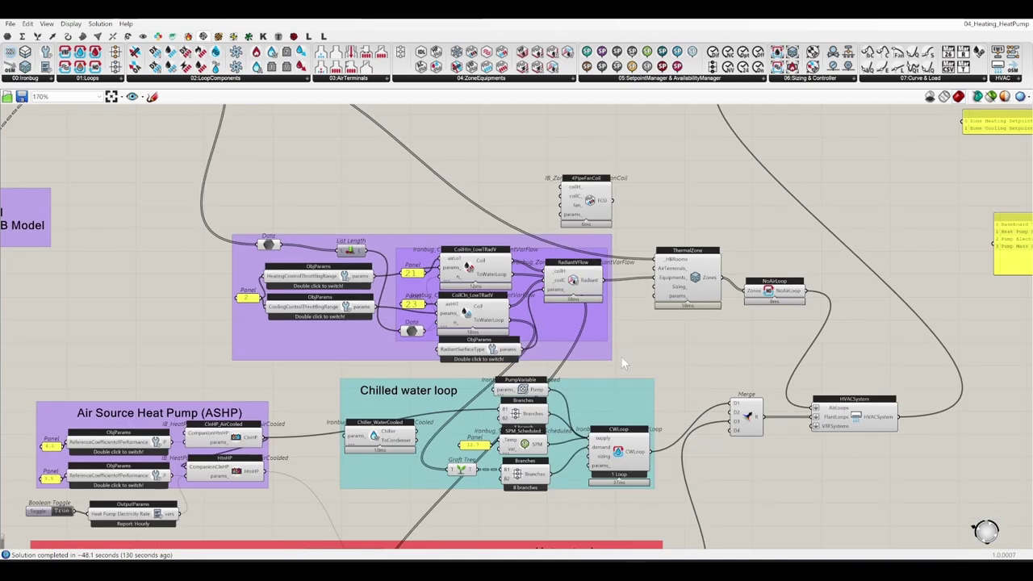
{"action": "left_click_drag", "start_coordinate": [623, 364], "coordinate": [383, 234]}
{"action": "key", "text": "Delete"}
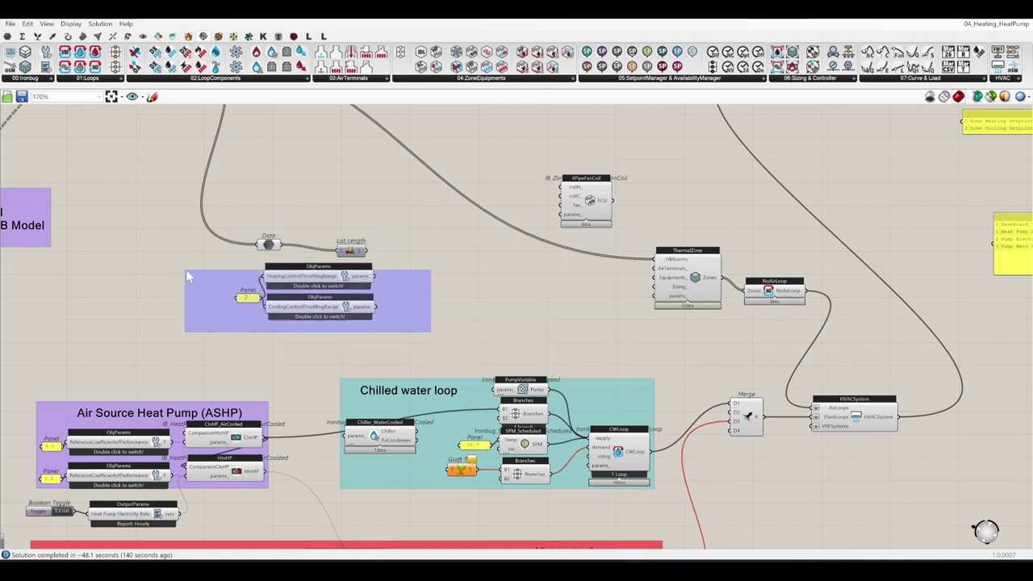
{"action": "key", "text": "Delete"}
Move the Data and List Length components together, up and away from the fan coil area
{"action": "right_click_drag", "start_coordinate": [490, 276], "coordinate": [425, 302]}
{"action": "left_click_drag", "start_coordinate": [381, 320], "coordinate": [191, 226]}
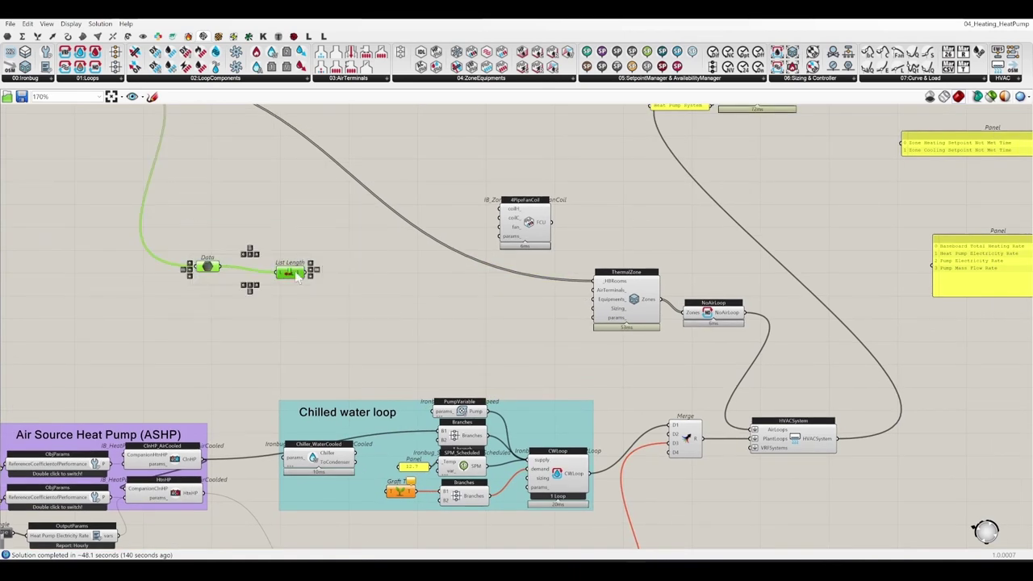
{"action": "left_click_drag", "start_coordinate": [298, 277], "coordinate": [172, 246]}
Look over the chilled and hot water loops, then lock the solver while working near the 4PipeFanCoil component
{"action": "scroll", "coordinate": [555, 217], "scroll_direction": "down", "scroll_amount": 5}
{"action": "right_click_drag", "start_coordinate": [499, 395], "coordinate": [496, 349]}
{"action": "scroll", "coordinate": [421, 279], "scroll_direction": "up", "scroll_amount": 4}
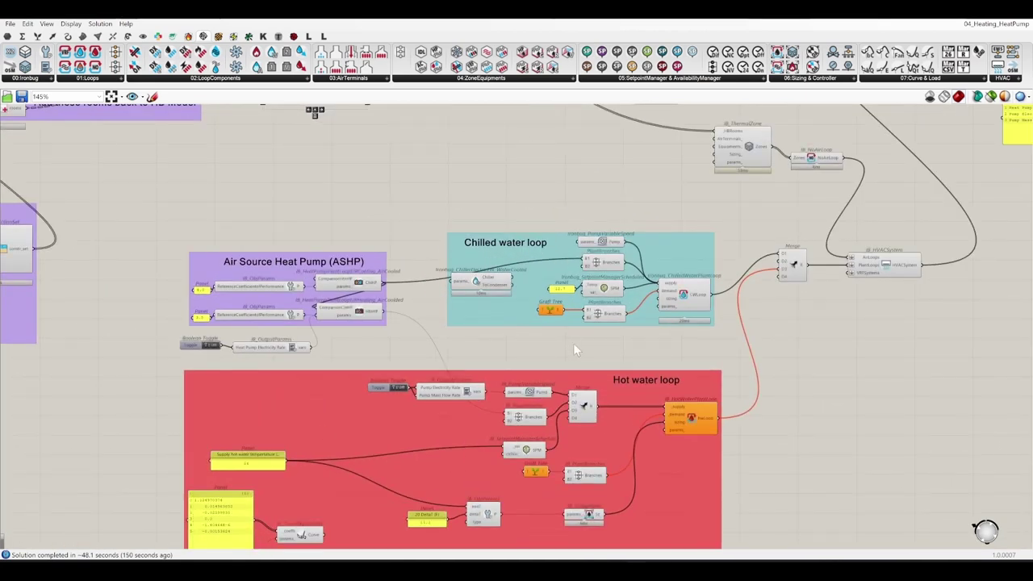
{"action": "right_click_drag", "start_coordinate": [559, 234], "coordinate": [557, 450]}
{"action": "scroll", "coordinate": [494, 372], "scroll_direction": "down", "scroll_amount": 1}
{"action": "scroll", "coordinate": [495, 375], "scroll_direction": "up", "scroll_amount": 4}
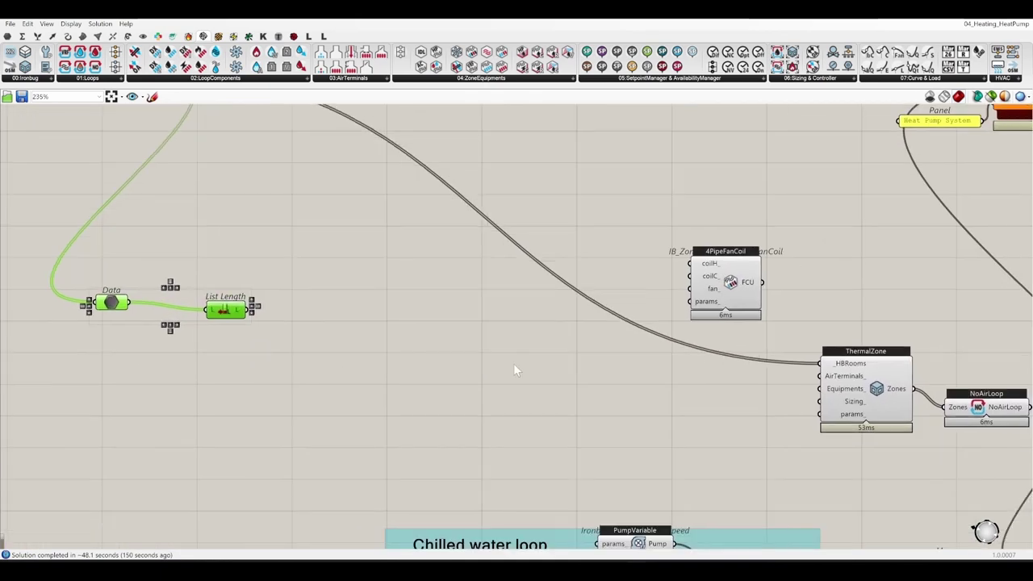
{"action": "middle_click", "coordinate": [484, 282]}
{"action": "left_click", "coordinate": [486, 312]}
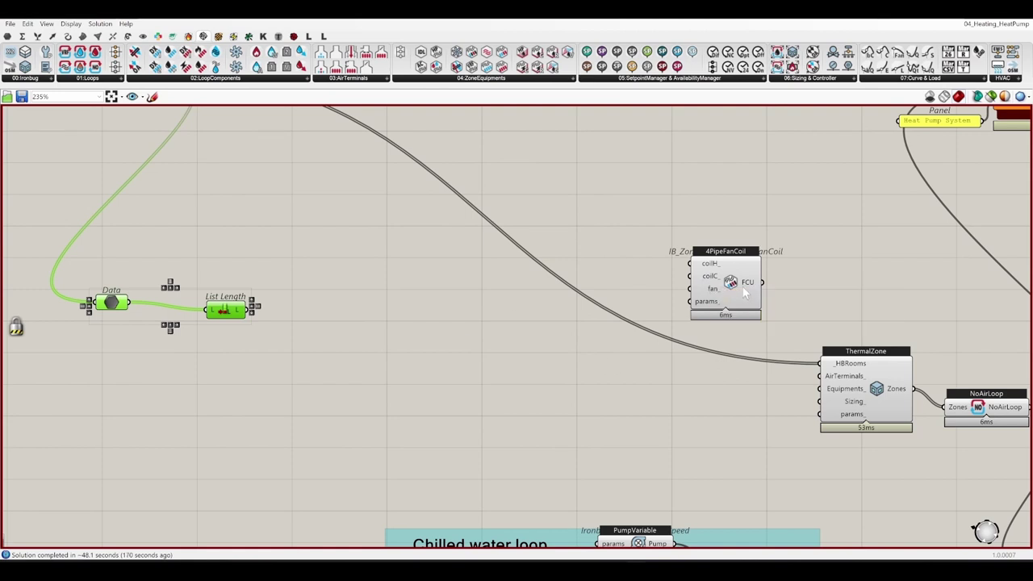
Unlock the solver and reposition the 4PipeFanCoil component beside ThermalZone, clear of the rooms wire
{"action": "middle_click", "coordinate": [705, 221]}
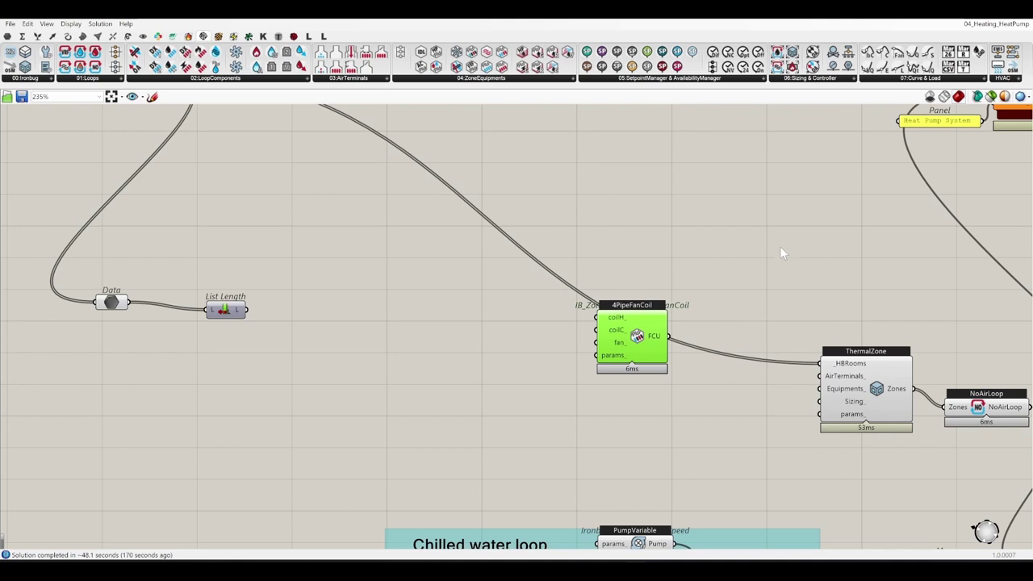
{"action": "right_click_drag", "start_coordinate": [722, 277], "coordinate": [696, 219]}
{"action": "left_click", "coordinate": [669, 193]}
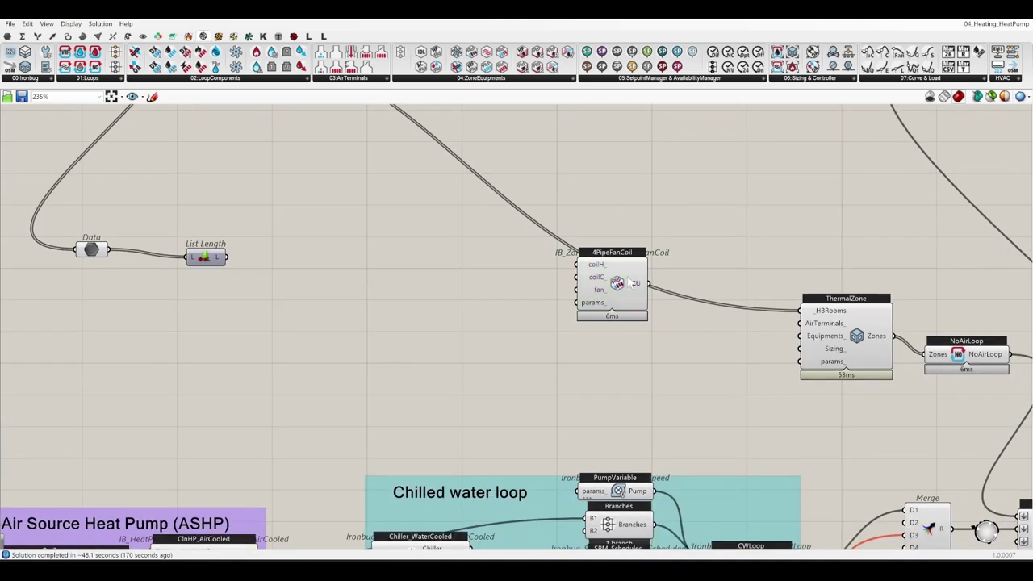
{"action": "left_click_drag", "start_coordinate": [628, 282], "coordinate": [628, 318]}
{"action": "left_click", "coordinate": [450, 270]}
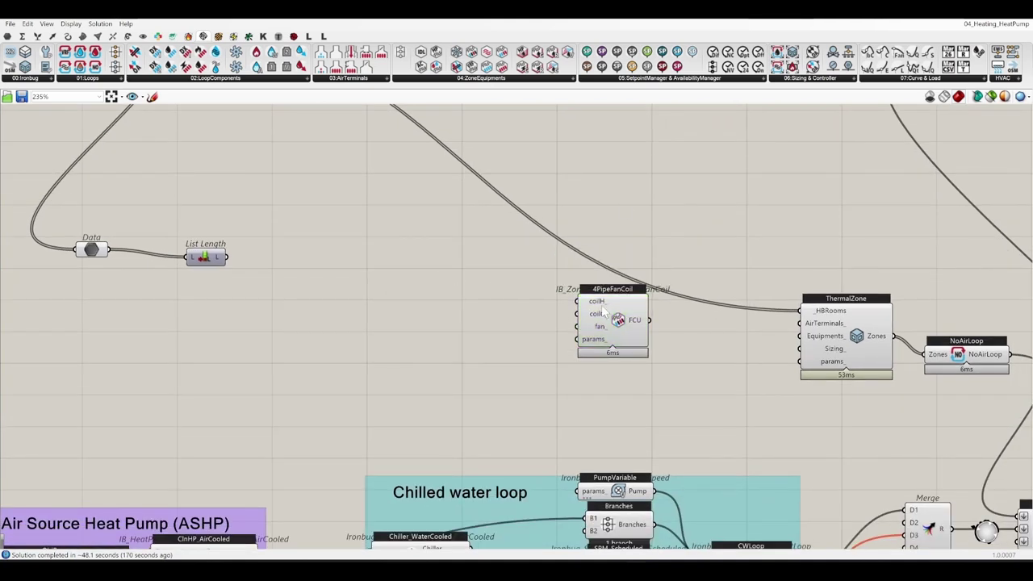
Add a CoilClnWater and a CoilHtnWater component next to the 4PipeFanCoil, with the heating coil above the cooling coil
{"action": "left_click_drag", "start_coordinate": [172, 53], "coordinate": [434, 333]}
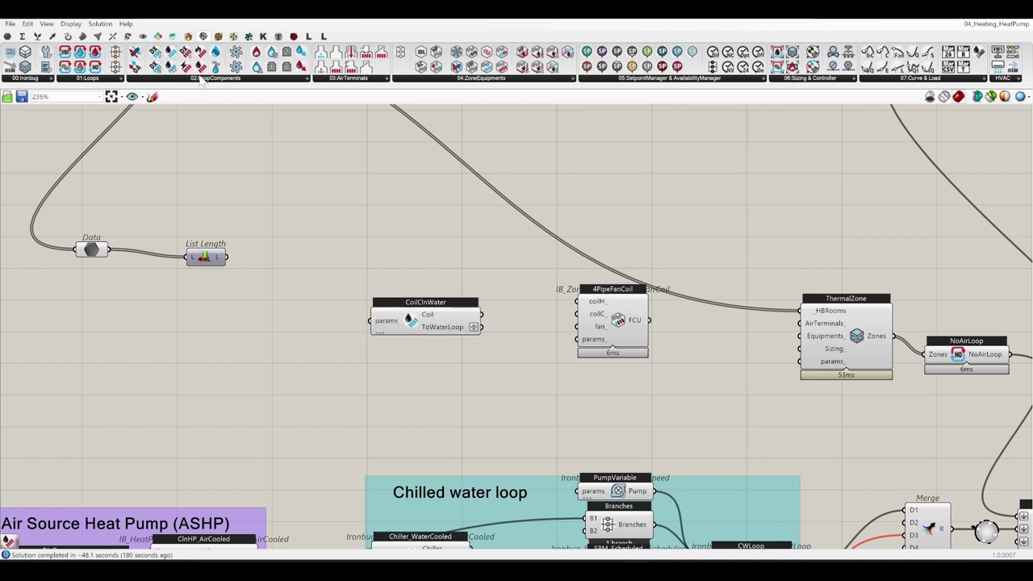
{"action": "left_click_drag", "start_coordinate": [430, 263], "coordinate": [433, 264]}
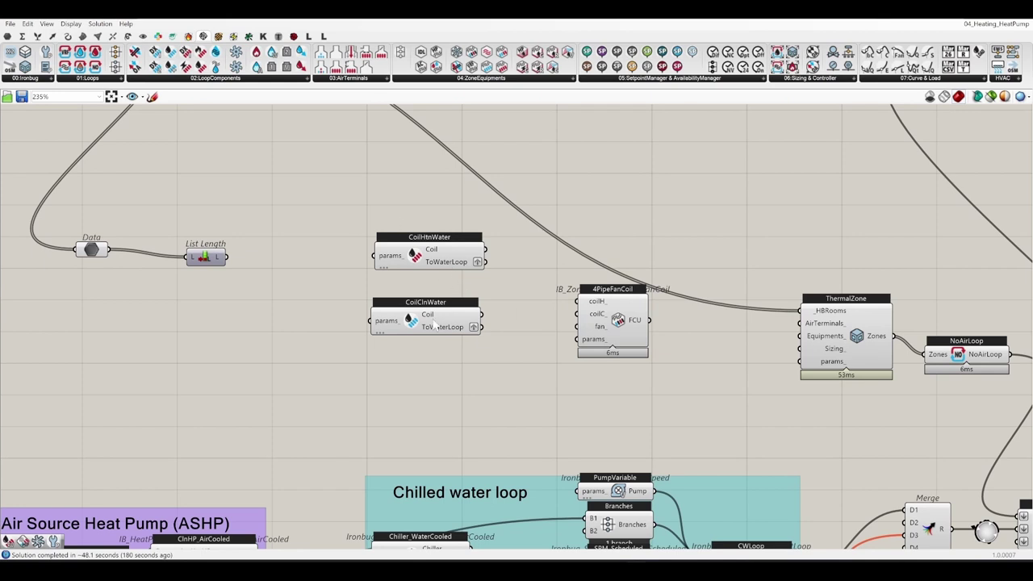
{"action": "scroll", "coordinate": [484, 202], "scroll_direction": "down", "scroll_amount": 2}
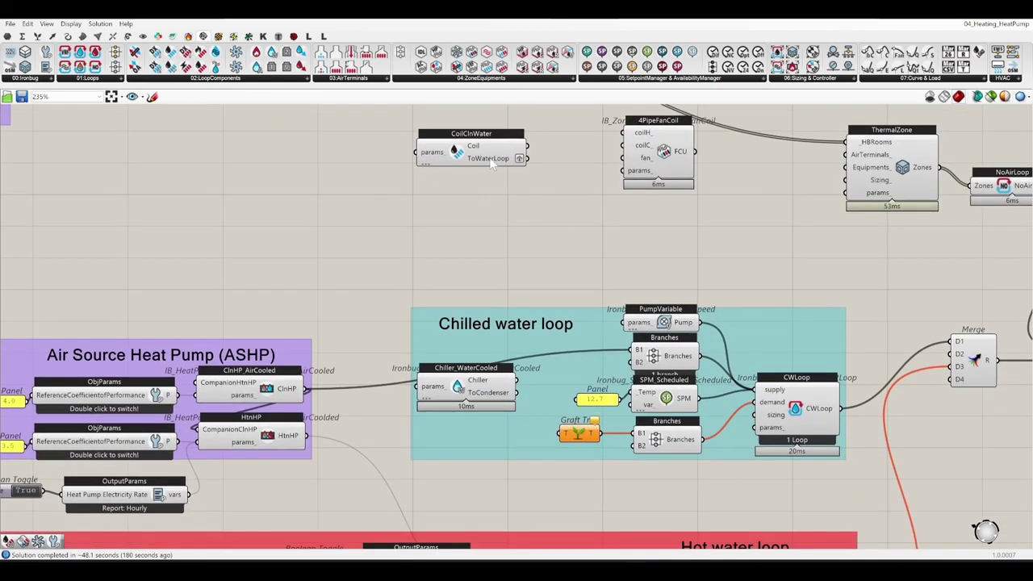
{"action": "scroll", "coordinate": [511, 193], "scroll_direction": "down", "scroll_amount": 2}
{"action": "scroll", "coordinate": [503, 224], "scroll_direction": "up", "scroll_amount": 5}
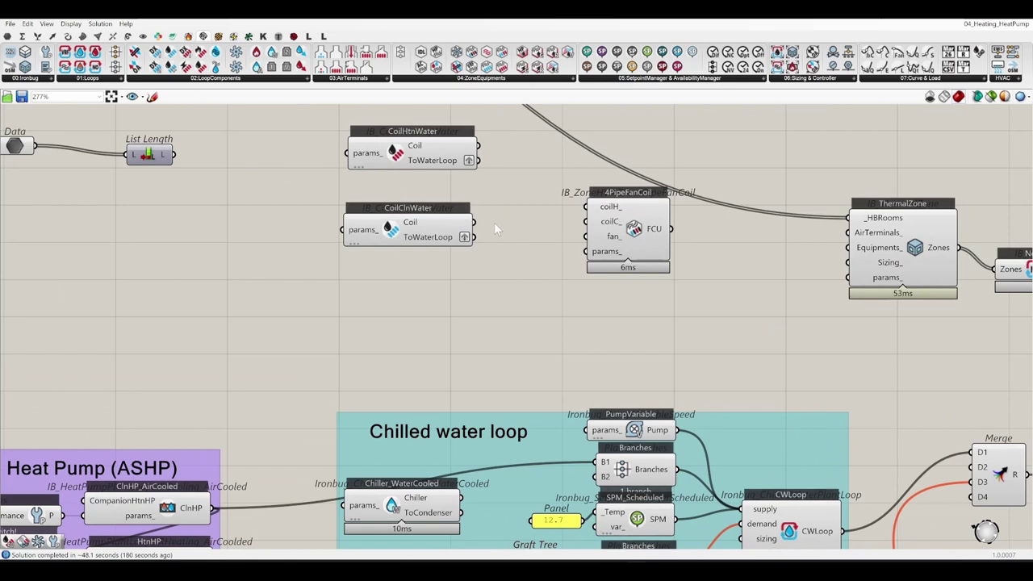
Connect the heating coil's Coil output to the fan coil's coilH_ and the cooling coil's Coil output to coilC_
{"action": "left_click_drag", "start_coordinate": [478, 147], "coordinate": [476, 224]}
{"action": "left_click", "coordinate": [421, 233]}
{"action": "left_click", "coordinate": [446, 150]}
{"action": "right_click_drag", "start_coordinate": [490, 347], "coordinate": [504, 261]}
{"action": "scroll", "coordinate": [429, 257], "scroll_direction": "down", "scroll_amount": 2}
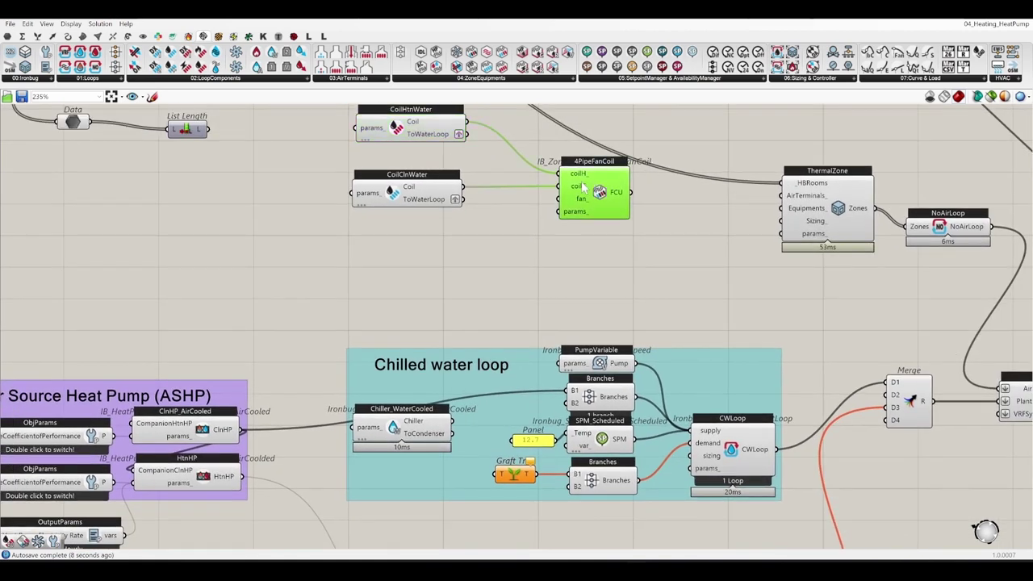
{"action": "left_click", "coordinate": [478, 162]}
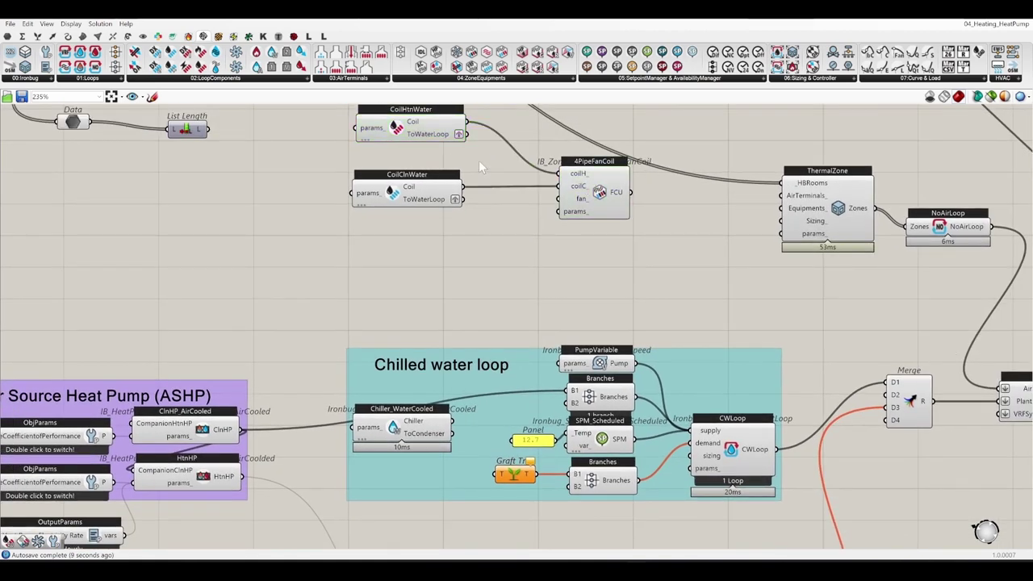
Connect the heating coil's ToWaterLoop output to the hot water loop and the cooling coil's to the chilled water loop's Graft Tree
{"action": "left_click_drag", "start_coordinate": [474, 134], "coordinate": [484, 383]}
{"action": "scroll", "coordinate": [499, 139], "scroll_direction": "down", "scroll_amount": 10}
{"action": "scroll", "coordinate": [491, 425], "scroll_direction": "up", "scroll_amount": 6}
{"action": "right_click_drag", "start_coordinate": [530, 273], "coordinate": [533, 513]}
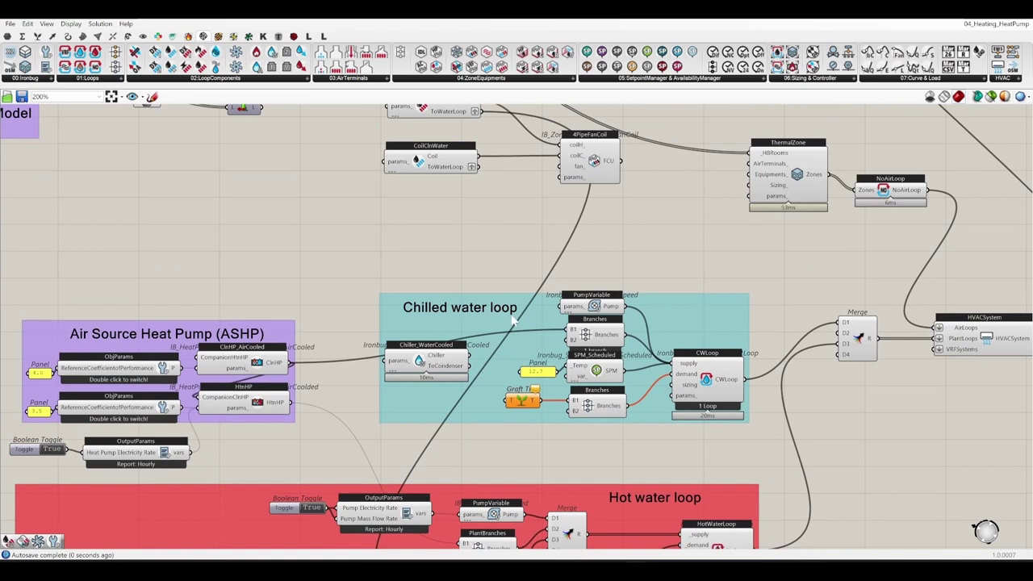
{"action": "left_click_drag", "start_coordinate": [474, 167], "coordinate": [506, 404]}
{"action": "right_click_drag", "start_coordinate": [625, 241], "coordinate": [636, 361]}
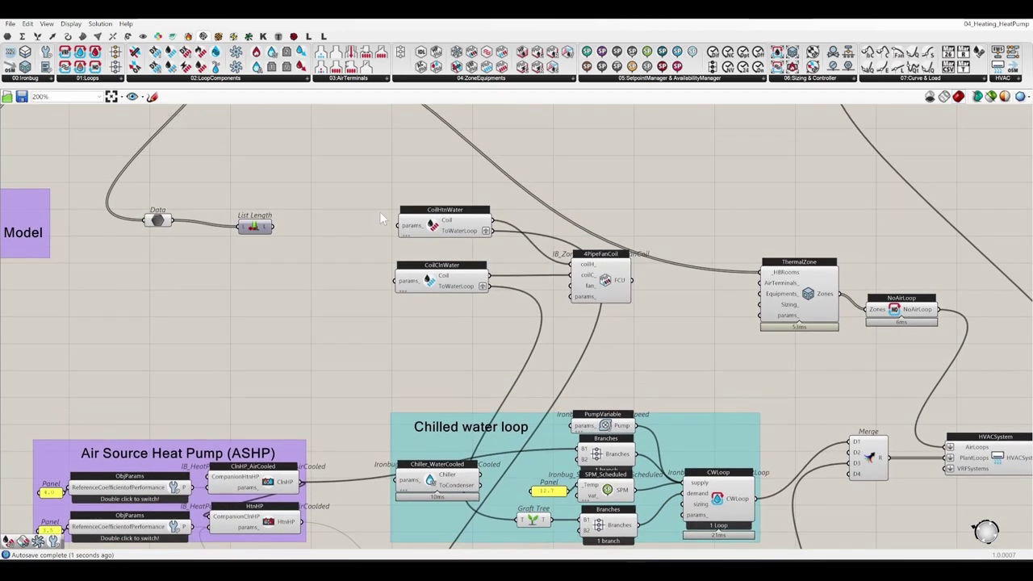
Expose the n_ input on both water coils and feed each from the List Length output
{"action": "left_click", "coordinate": [601, 274]}
{"action": "scroll", "coordinate": [425, 215], "scroll_direction": "up", "scroll_amount": 2}
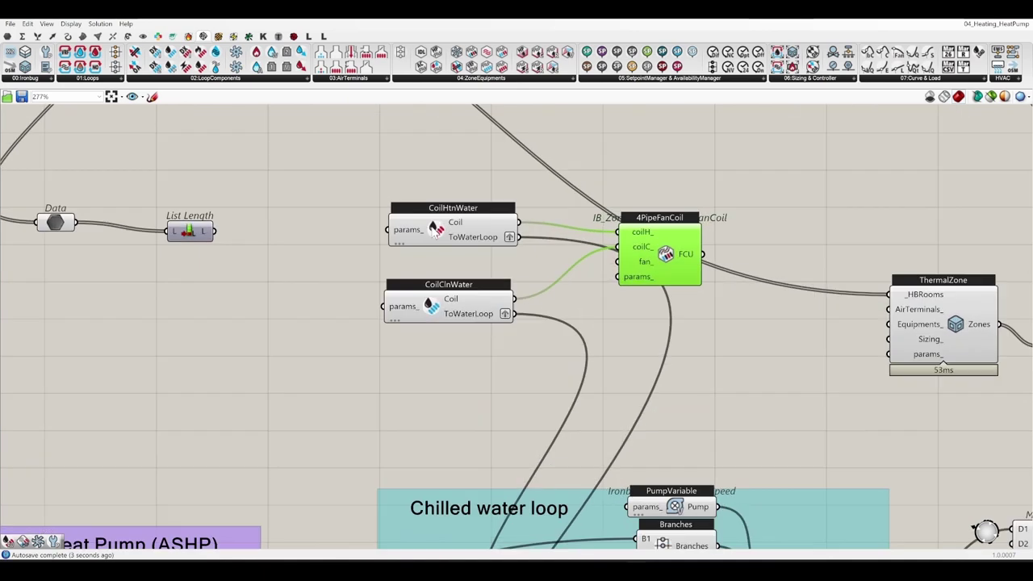
{"action": "right_click", "coordinate": [434, 228]}
{"action": "left_click", "coordinate": [477, 258]}
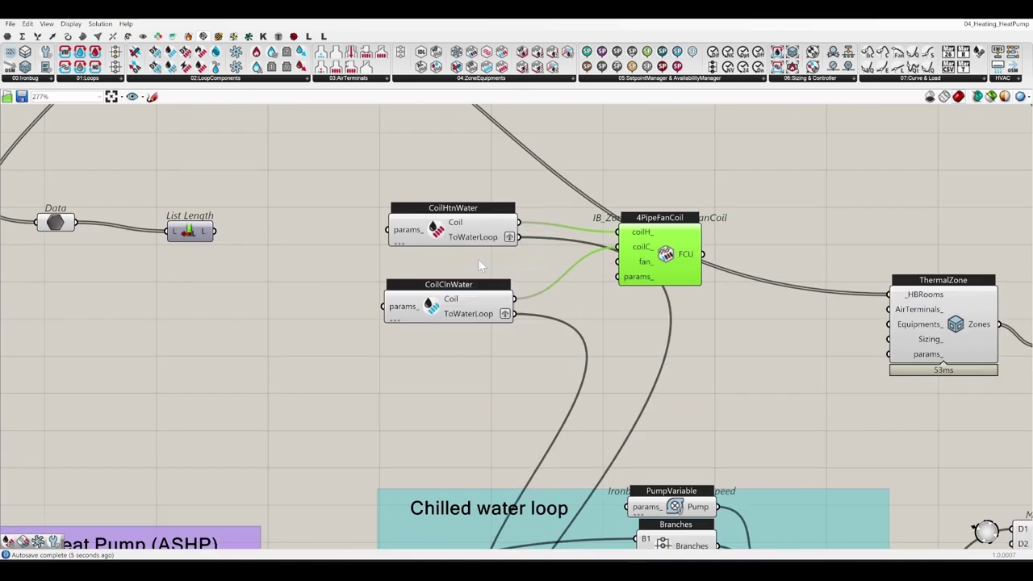
{"action": "right_click", "coordinate": [434, 311]}
{"action": "left_click", "coordinate": [479, 339]}
{"action": "left_click", "coordinate": [263, 239]}
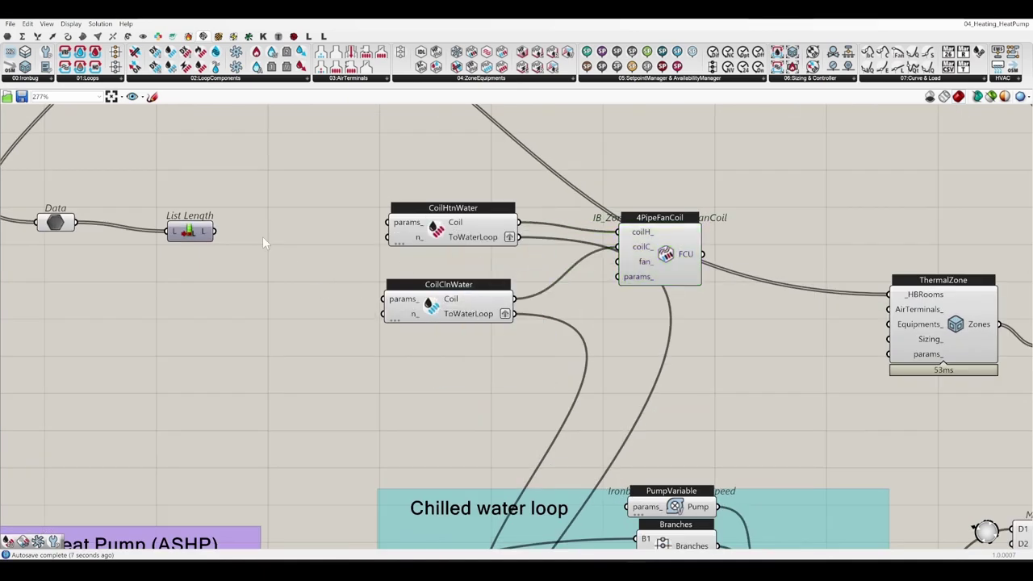
{"action": "left_click_drag", "start_coordinate": [214, 231], "coordinate": [388, 236]}
{"action": "left_click_drag", "start_coordinate": [384, 314], "coordinate": [214, 232]}
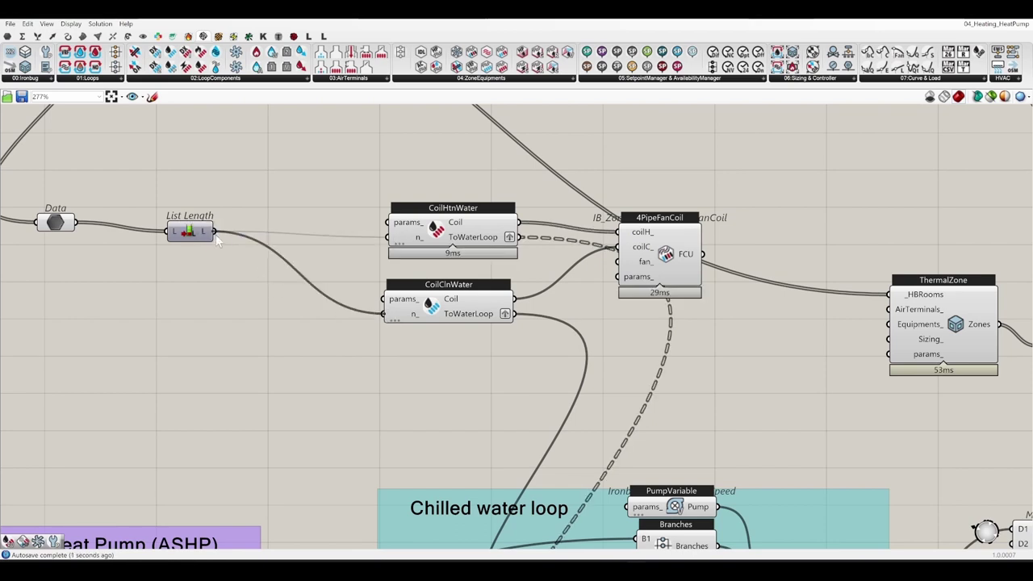
Move the two coils and the 4PipeFanCoil down together and connect FCU to ThermalZone's Equipments_ input
{"action": "right_click_drag", "start_coordinate": [751, 340], "coordinate": [549, 341]}
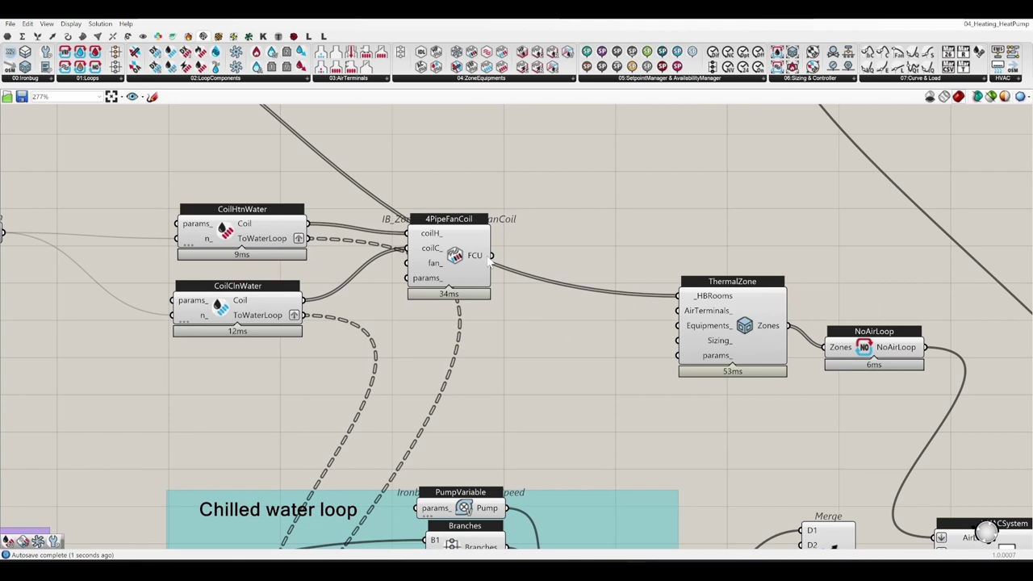
{"action": "left_click_drag", "start_coordinate": [519, 384], "coordinate": [293, 254]}
{"action": "left_click_drag", "start_coordinate": [427, 246], "coordinate": [483, 330]}
{"action": "left_click", "coordinate": [641, 355]}
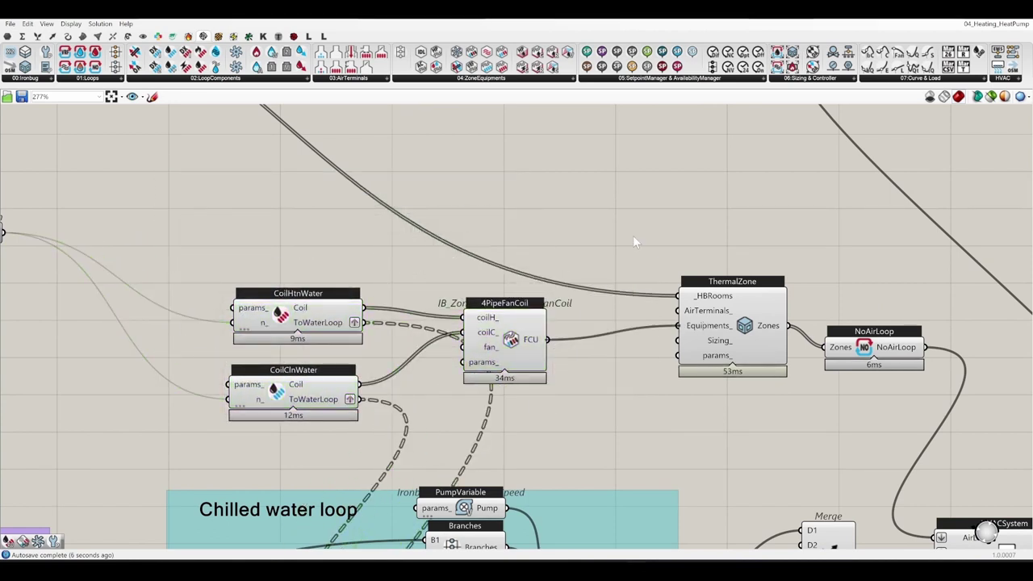
Replace the input of the "Rooms with radiant system" Data component with the adj_rooms output of HB Solve Adjacency
{"action": "scroll", "coordinate": [630, 191], "scroll_direction": "down", "scroll_amount": 2}
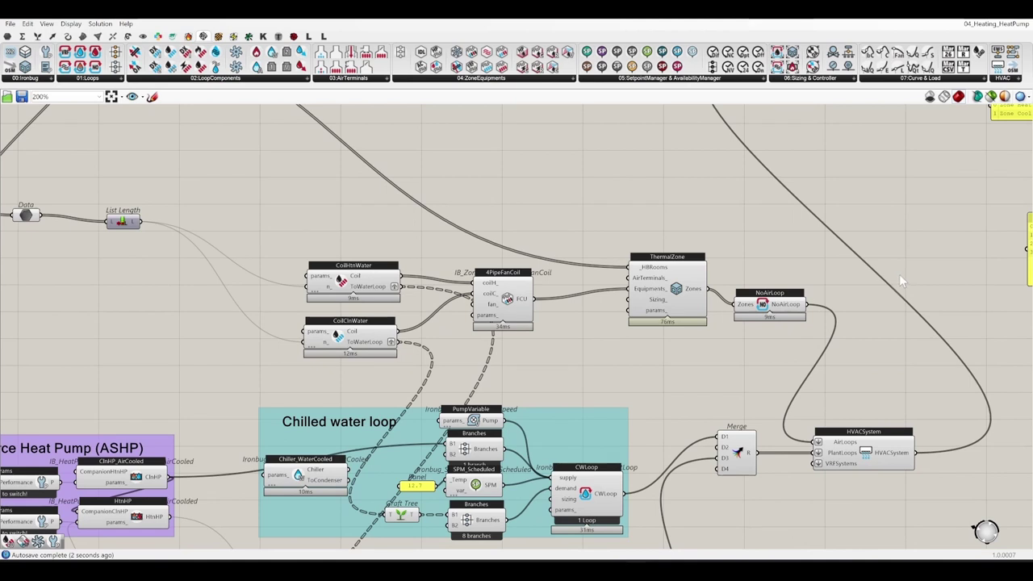
{"action": "right_click_drag", "start_coordinate": [514, 191], "coordinate": [432, 191]}
{"action": "scroll", "coordinate": [456, 357], "scroll_direction": "down", "scroll_amount": 3}
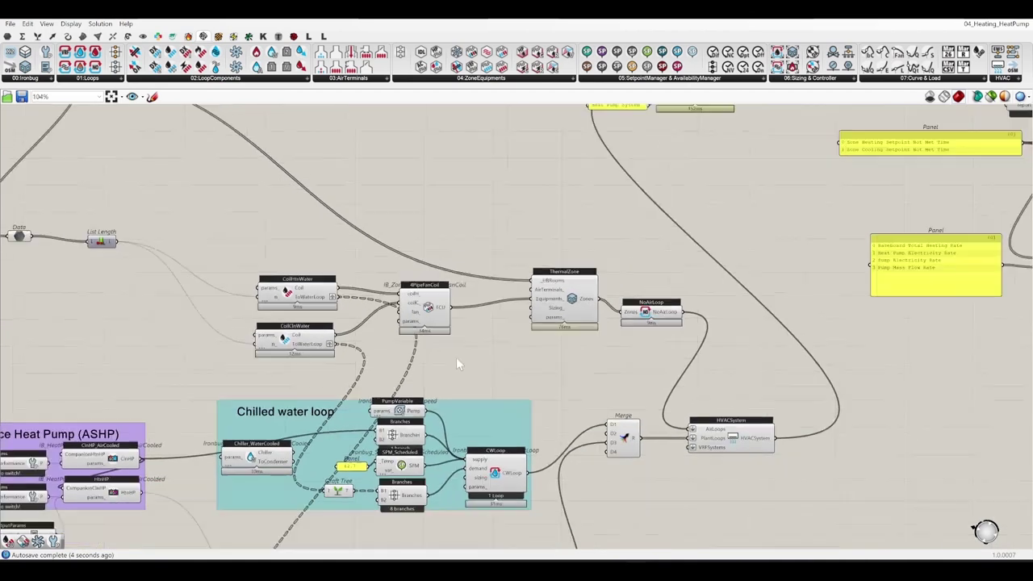
{"action": "scroll", "coordinate": [597, 338], "scroll_direction": "down", "scroll_amount": 2}
{"action": "right_click_drag", "start_coordinate": [290, 342], "coordinate": [576, 307]}
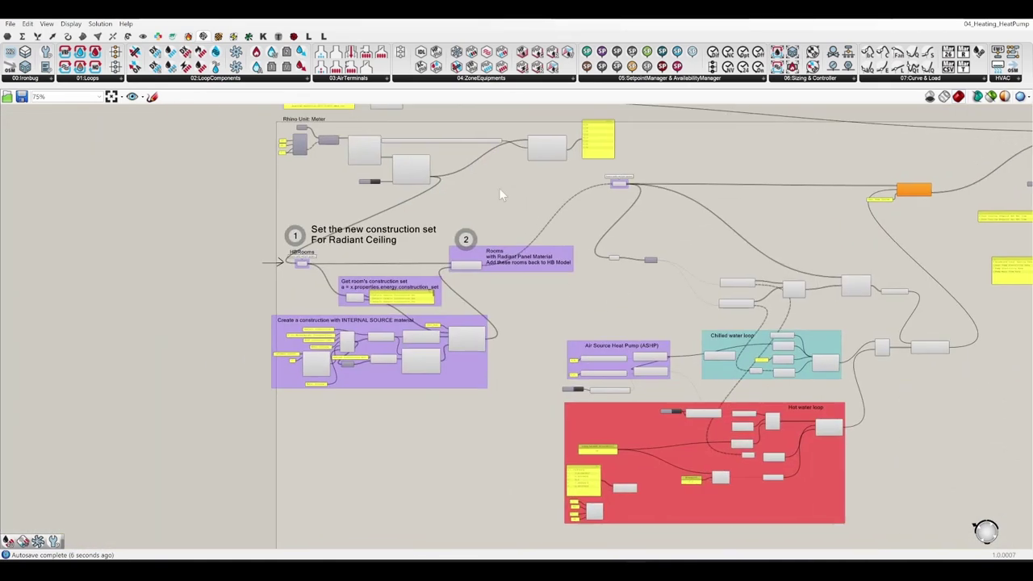
{"action": "scroll", "coordinate": [389, 242], "scroll_direction": "up", "scroll_amount": 5}
{"action": "right_click_drag", "start_coordinate": [595, 167], "coordinate": [458, 303]}
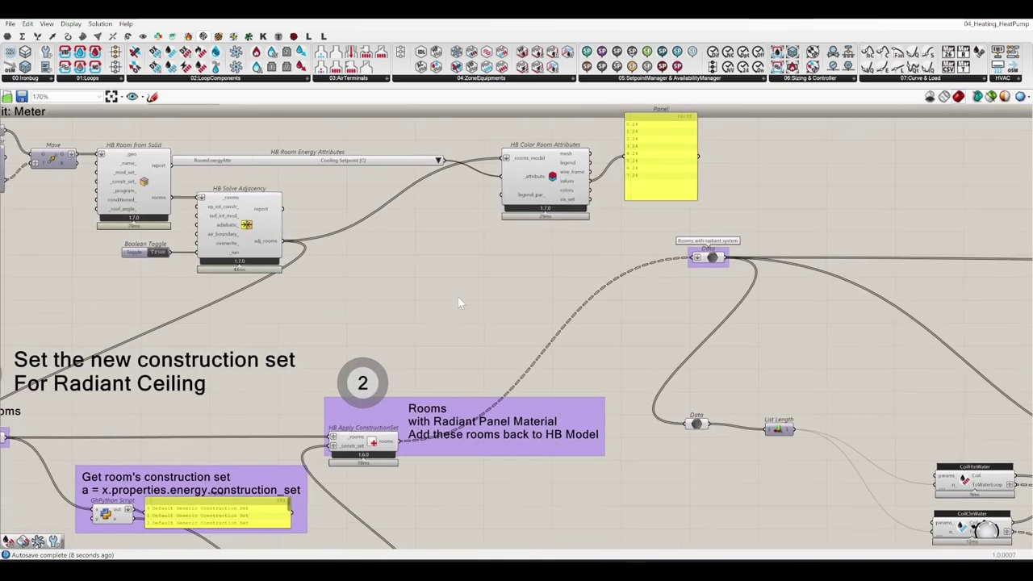
{"action": "left_click_drag", "start_coordinate": [696, 257], "coordinate": [284, 243]}
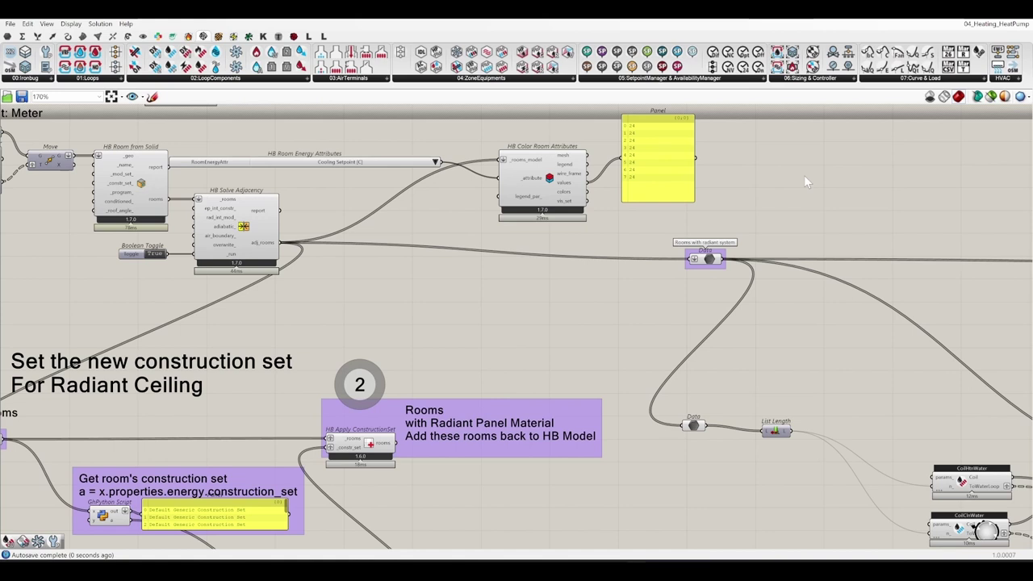
Look over the radiant ceiling construction set groups and the rooms wiring of the model
{"action": "scroll", "coordinate": [550, 297], "scroll_direction": "down", "scroll_amount": 6}
{"action": "left_click_drag", "start_coordinate": [514, 467], "coordinate": [184, 235]}
{"action": "mouse_move", "coordinate": [480, 275]}
{"action": "left_mouse_down"}
{"action": "mouse_move", "coordinate": [397, 305]}
{"action": "mouse_move", "coordinate": [482, 279]}
{"action": "left_mouse_up"}
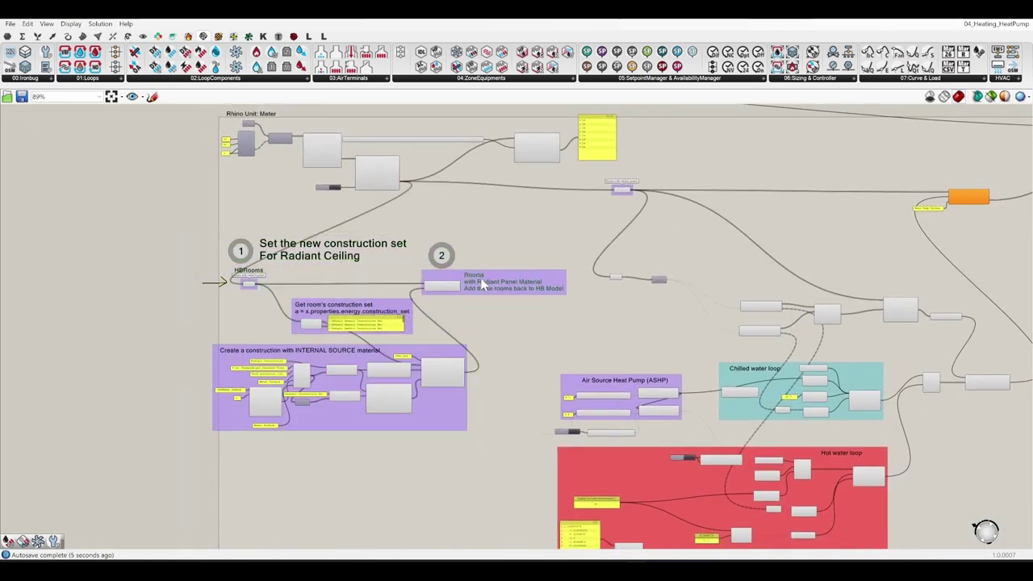
{"action": "left_click_drag", "start_coordinate": [526, 465], "coordinate": [187, 216]}
{"action": "left_click_drag", "start_coordinate": [454, 424], "coordinate": [262, 450]}
{"action": "left_click", "coordinate": [573, 327]}
{"action": "right_click_drag", "start_coordinate": [573, 326], "coordinate": [471, 333]}
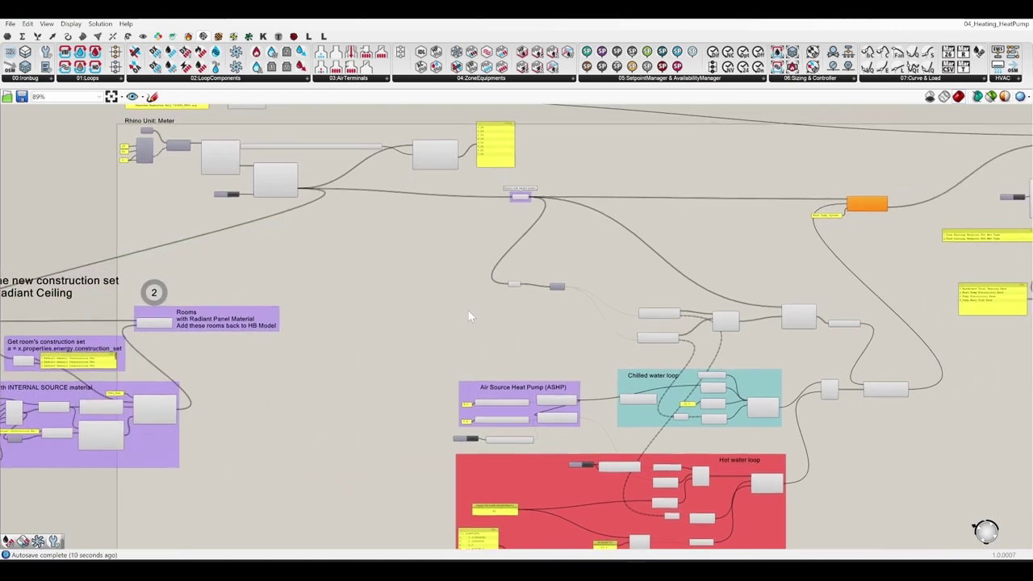
Save the definition and run the simulation by setting the HB Model to OSM Boolean Toggle to True
{"action": "key", "text": "ctrl+s"}
{"action": "scroll", "coordinate": [342, 327], "scroll_direction": "down", "scroll_amount": 4}
{"action": "scroll", "coordinate": [714, 248], "scroll_direction": "up", "scroll_amount": 8}
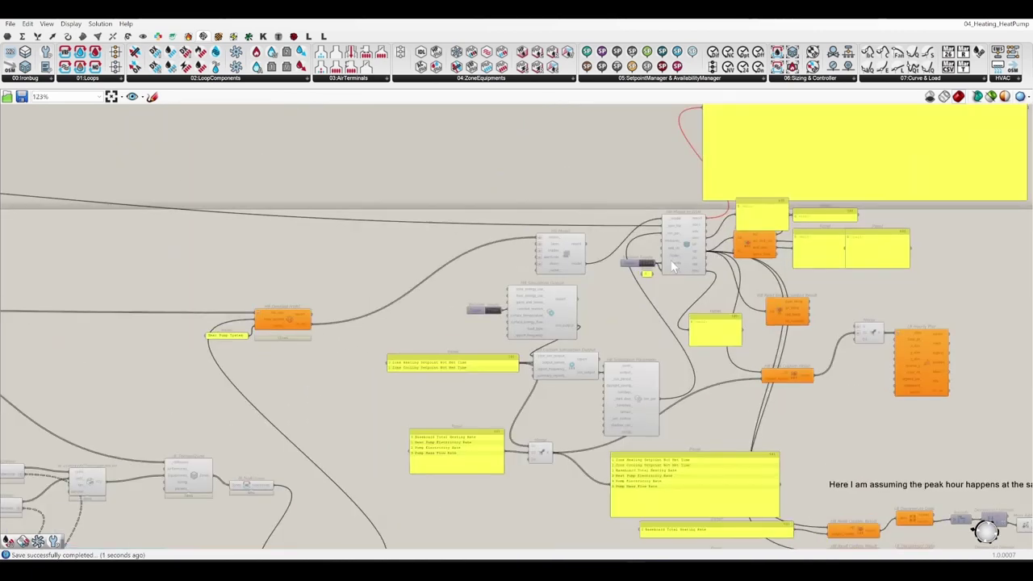
{"action": "left_click", "coordinate": [637, 263]}
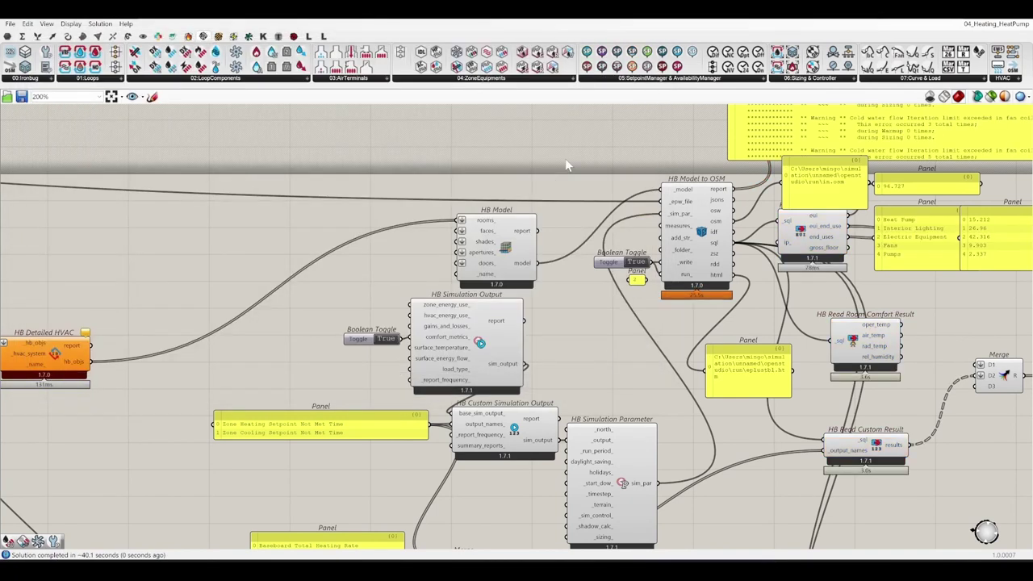
Examine the simulation result panels and the hourly plots in Rhino's Top viewport, and return to the Grasshopper canvas
{"action": "right_click_drag", "start_coordinate": [589, 157], "coordinate": [401, 180]}
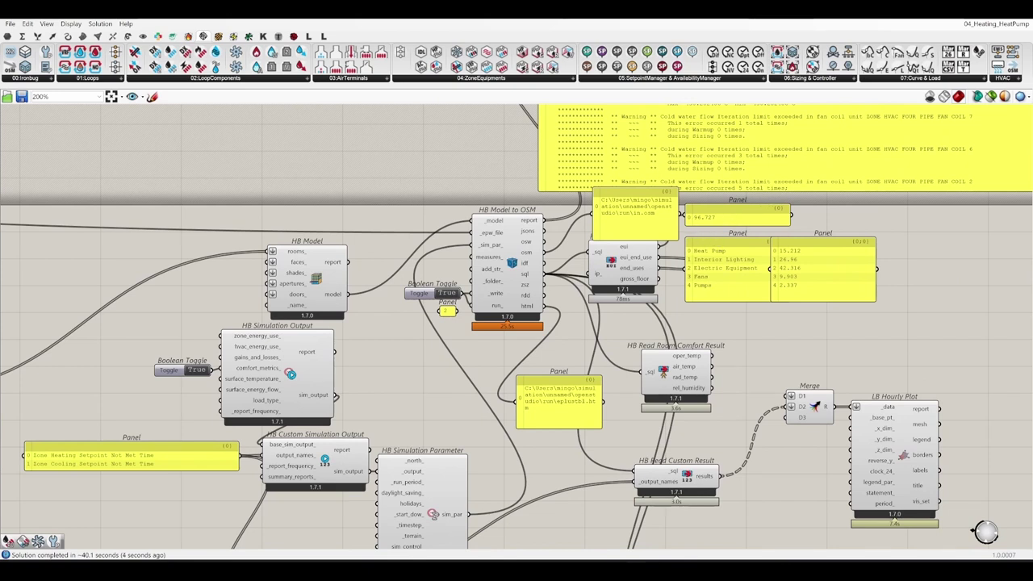
{"action": "left_click_drag", "start_coordinate": [589, 12], "coordinate": [863, 147]}
{"action": "scroll", "coordinate": [475, 316], "scroll_direction": "down", "scroll_amount": 7}
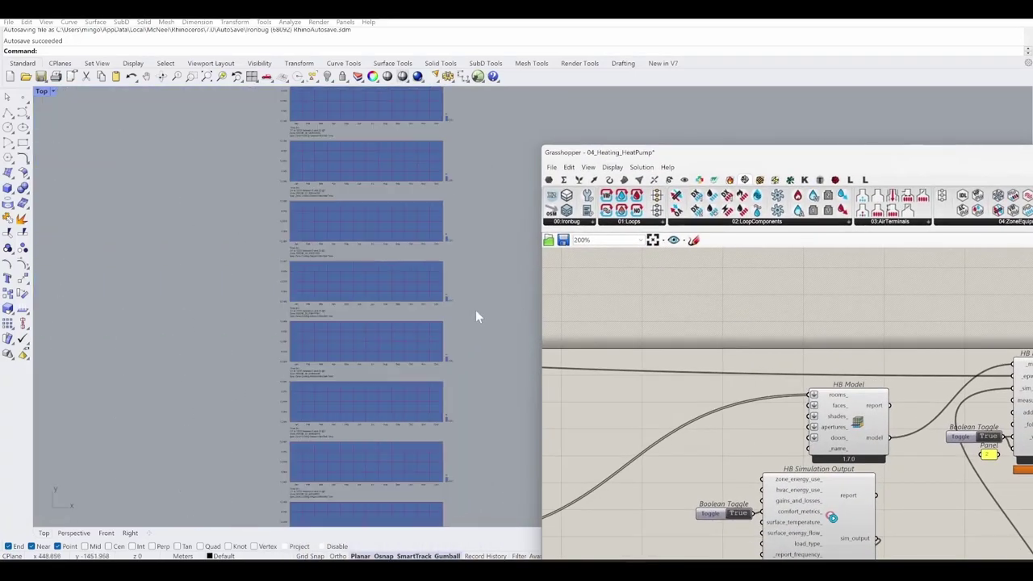
{"action": "scroll", "coordinate": [475, 316], "scroll_direction": "down", "scroll_amount": 3}
{"action": "scroll", "coordinate": [406, 272], "scroll_direction": "up", "scroll_amount": 4}
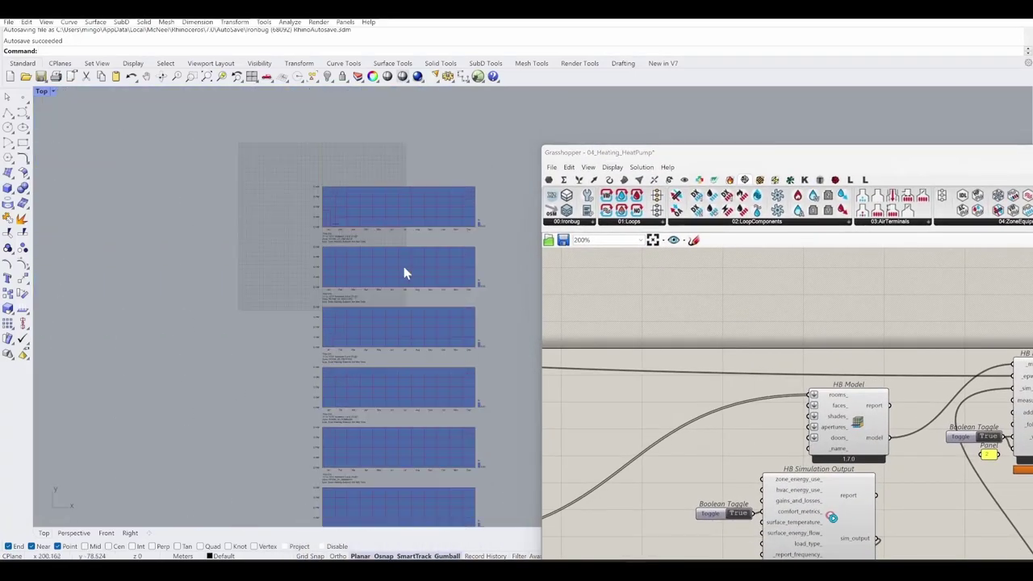
{"action": "right_click_drag", "start_coordinate": [379, 407], "coordinate": [367, 238]}
{"action": "right_click_drag", "start_coordinate": [392, 380], "coordinate": [354, 198]}
{"action": "right_click_drag", "start_coordinate": [350, 400], "coordinate": [339, 212]}
{"action": "right_click_drag", "start_coordinate": [342, 397], "coordinate": [365, 228]}
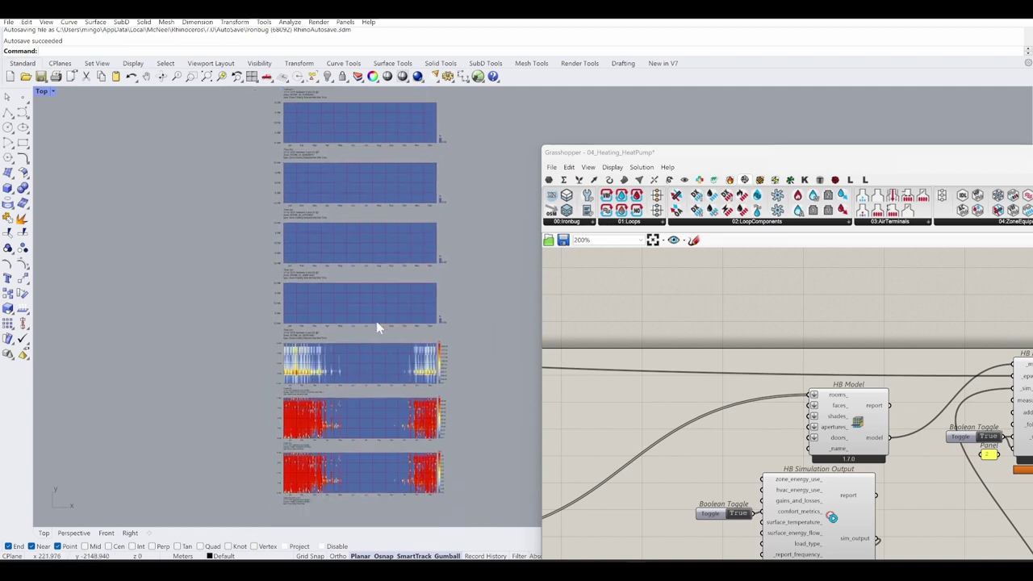
{"action": "right_click_drag", "start_coordinate": [376, 321], "coordinate": [391, 236]}
{"action": "left_click_drag", "start_coordinate": [840, 156], "coordinate": [275, 103]}
{"action": "left_click", "coordinate": [964, 100]}
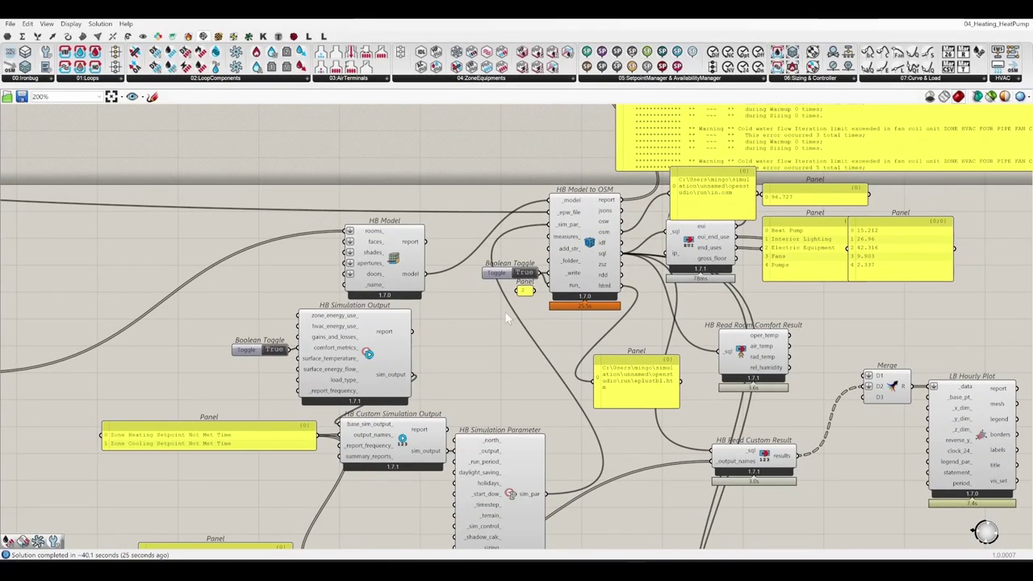
Set the HB Model to OSM Boolean Toggle to False and select the CoilHtnWater component feeding the fan coil
{"action": "scroll", "coordinate": [525, 274], "scroll_direction": "up", "scroll_amount": 5}
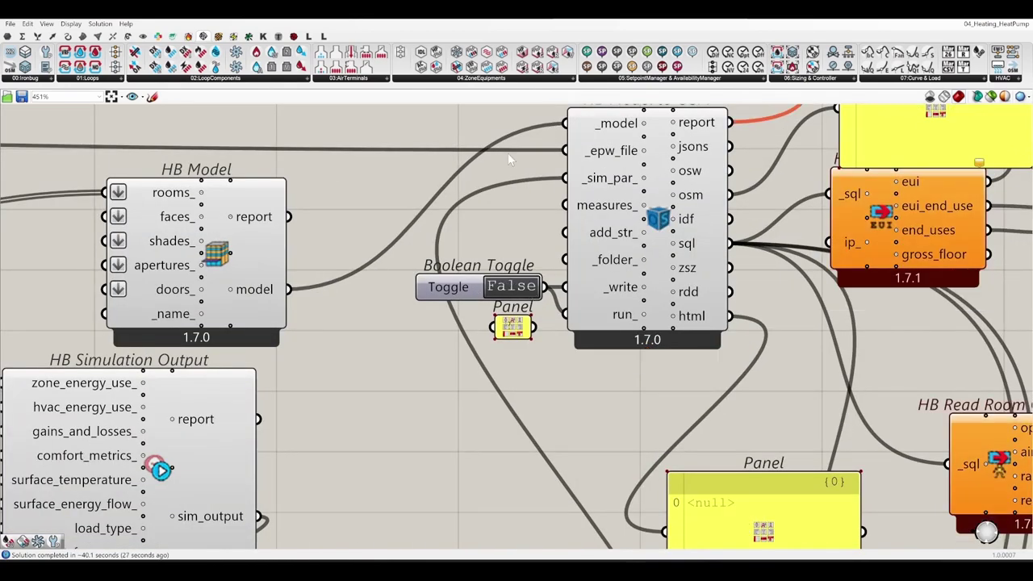
{"action": "scroll", "coordinate": [506, 322], "scroll_direction": "down", "scroll_amount": 10}
{"action": "scroll", "coordinate": [480, 373], "scroll_direction": "up", "scroll_amount": 5}
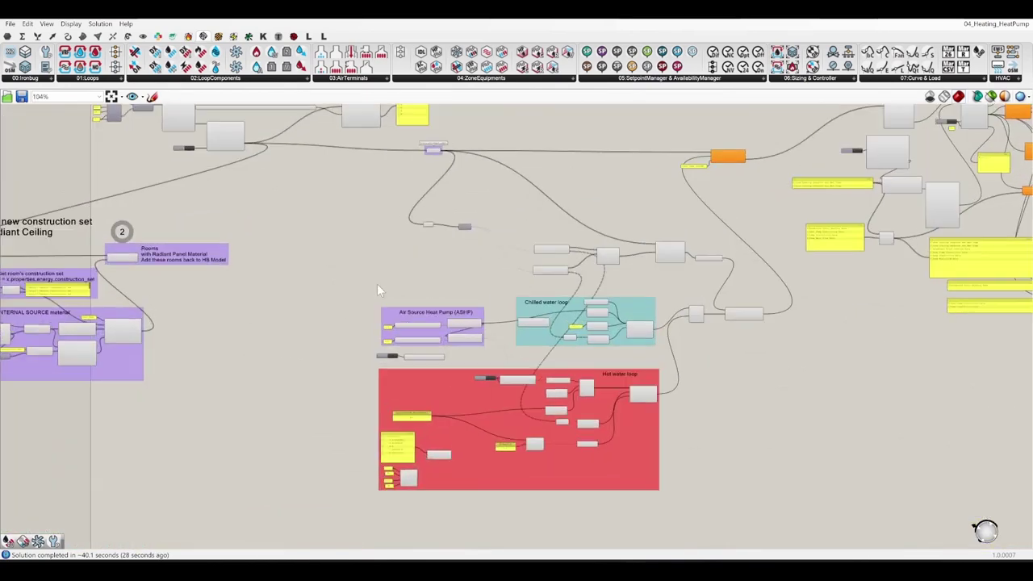
{"action": "scroll", "coordinate": [480, 350], "scroll_direction": "up", "scroll_amount": 4}
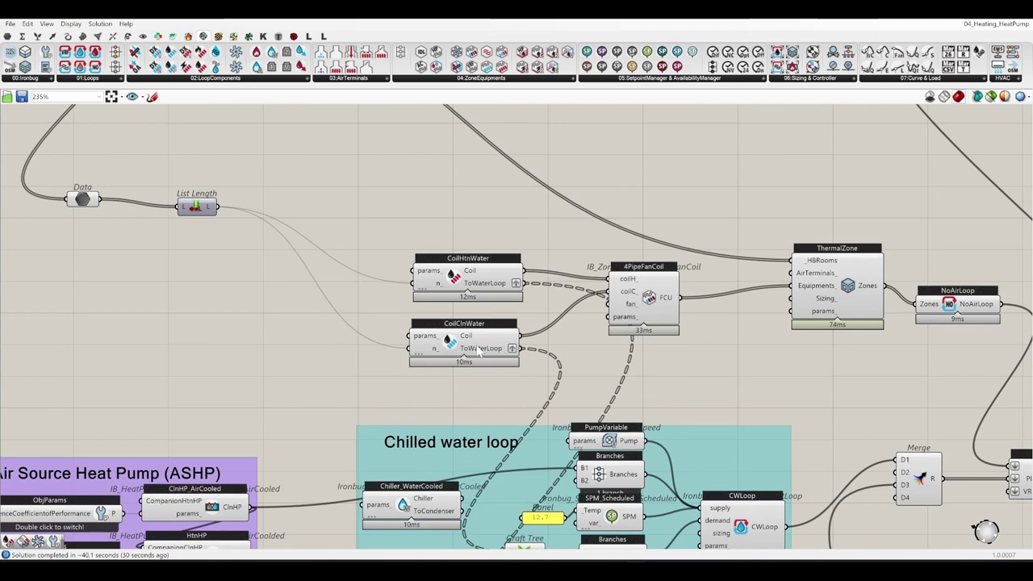
{"action": "left_click", "coordinate": [457, 284]}
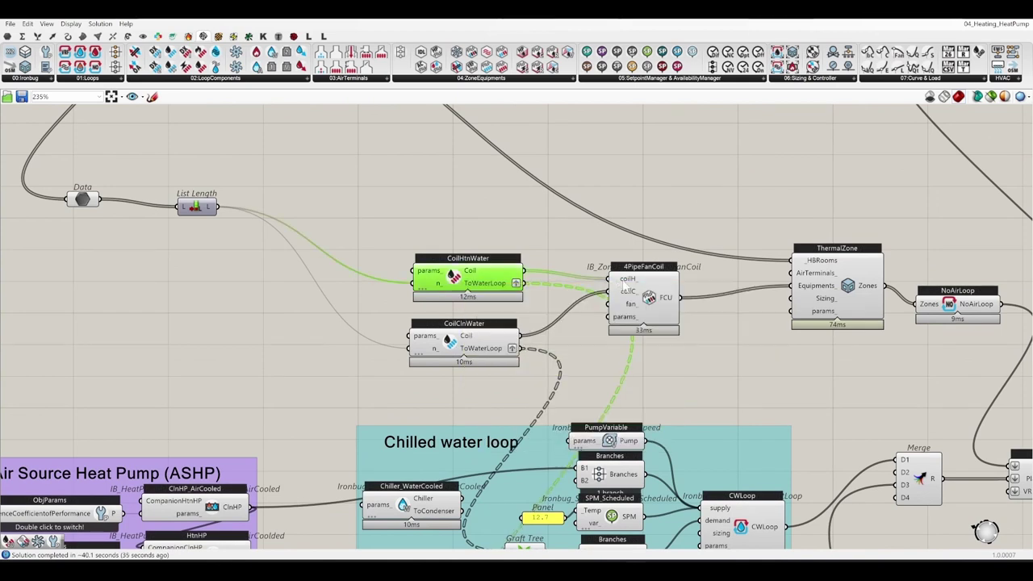
Add an ObjParams component and connect its output to the params input of the CoilHtnWater component
{"action": "mouse_move", "coordinate": [624, 284]}
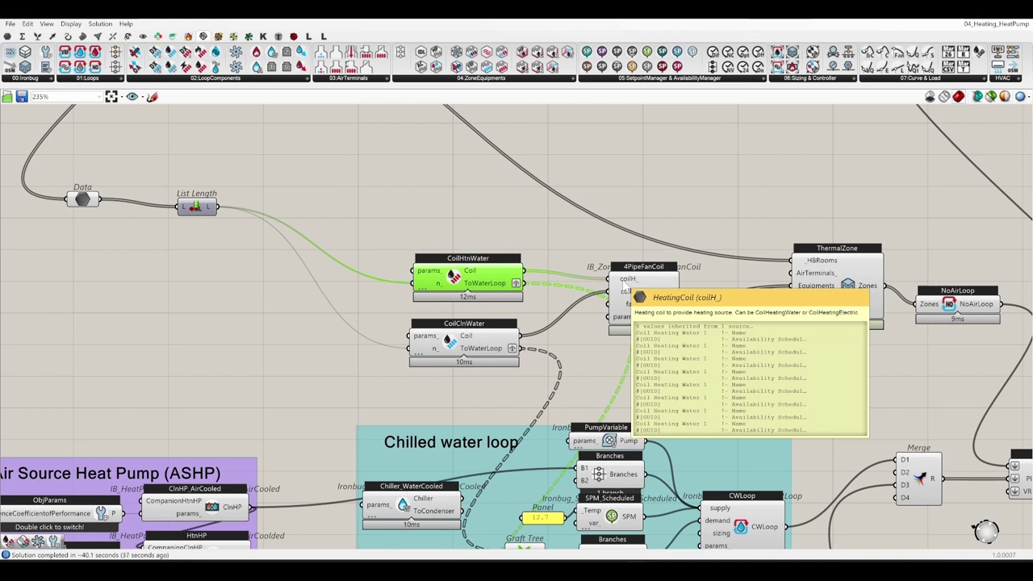
{"action": "right_click_drag", "start_coordinate": [414, 183], "coordinate": [503, 202]}
{"action": "left_click", "coordinate": [500, 237]}
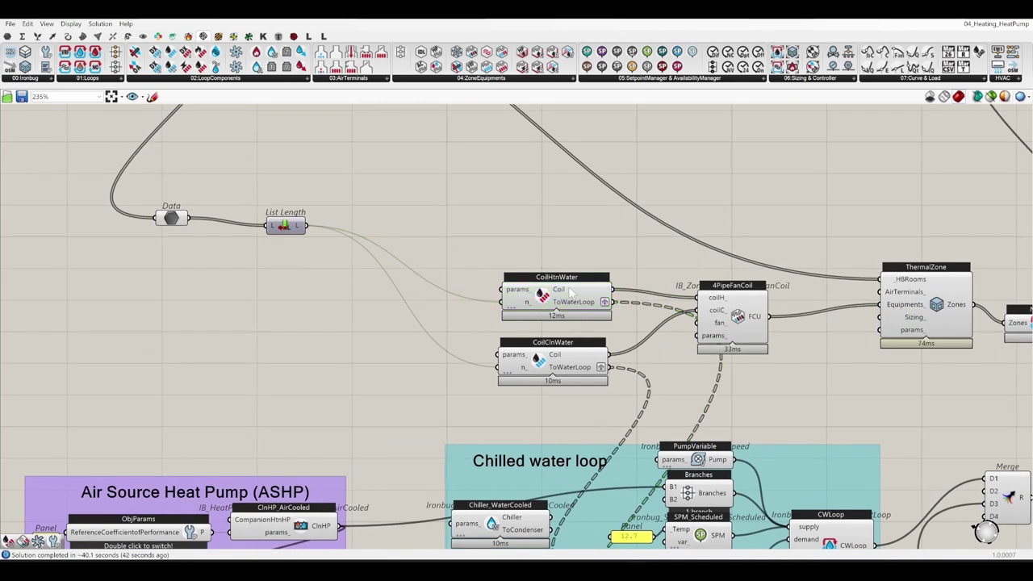
{"action": "left_click", "coordinate": [287, 233]}
{"action": "left_click", "coordinate": [208, 166]}
{"action": "mouse_move", "coordinate": [382, 352]}
{"action": "left_mouse_down"}
{"action": "mouse_move", "coordinate": [394, 349]}
{"action": "mouse_move", "coordinate": [379, 339]}
{"action": "left_mouse_up"}
{"action": "scroll", "coordinate": [275, 317], "scroll_direction": "up", "scroll_amount": 1}
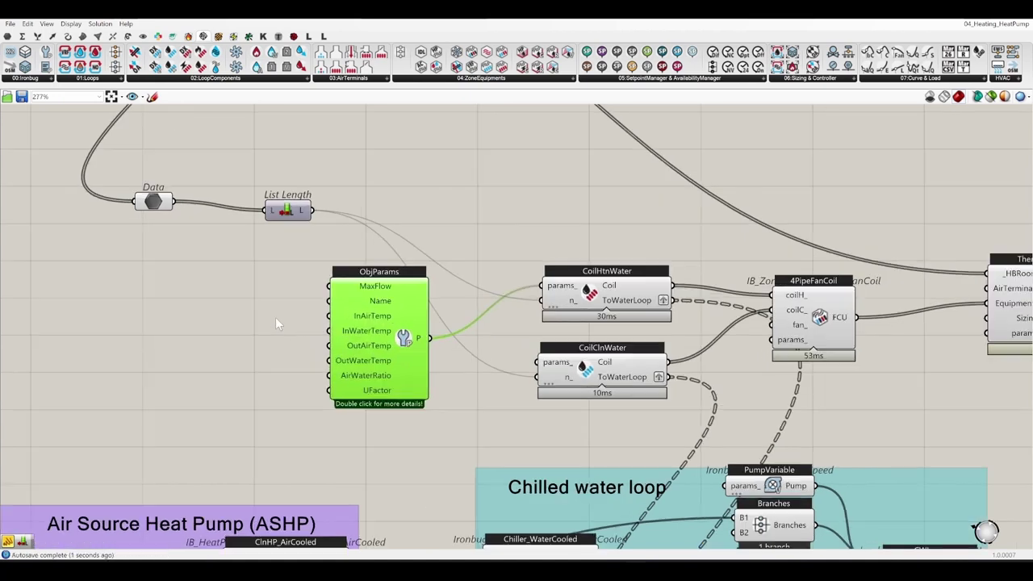
Enable the RatedCapacity parameter on the heating coil's ObjParams component
{"action": "right_click", "coordinate": [403, 337]}
{"action": "mouse_move", "coordinate": [470, 369]}
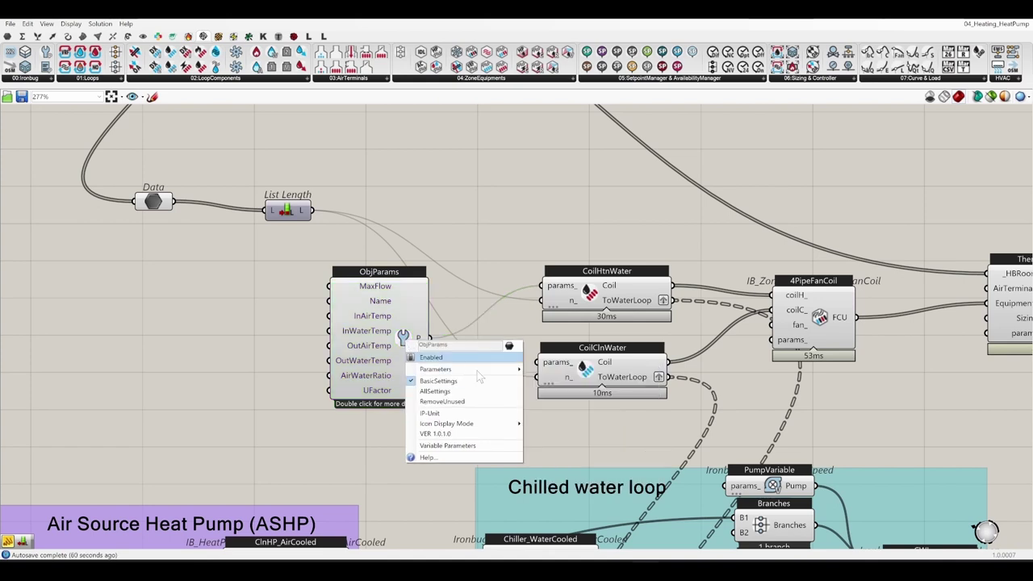
{"action": "mouse_move", "coordinate": [485, 371]}
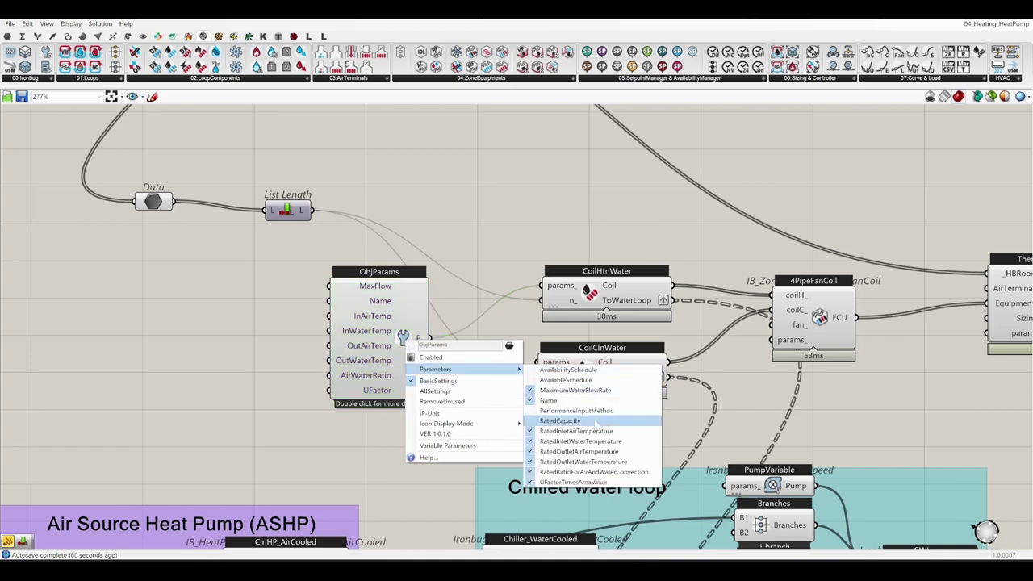
{"action": "left_click", "coordinate": [582, 423]}
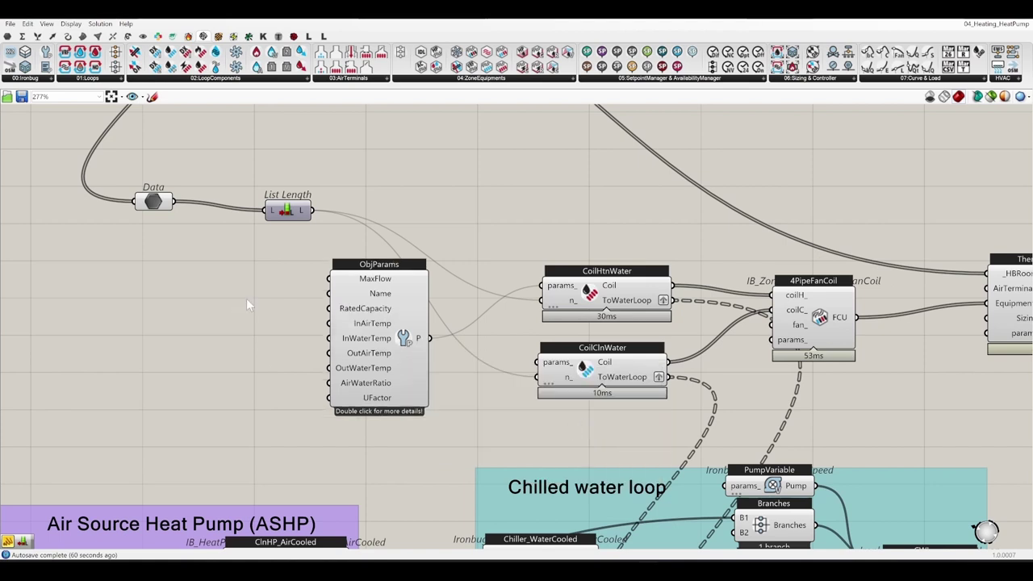
Add a panel containing 0 and wire it to the MaxFlow and RatedCapacity inputs of ObjParams
{"action": "scroll", "coordinate": [247, 300], "scroll_direction": "up", "scroll_amount": 1}
{"action": "double_click", "coordinate": [262, 329]}
{"action": "type", "text": "panel"}
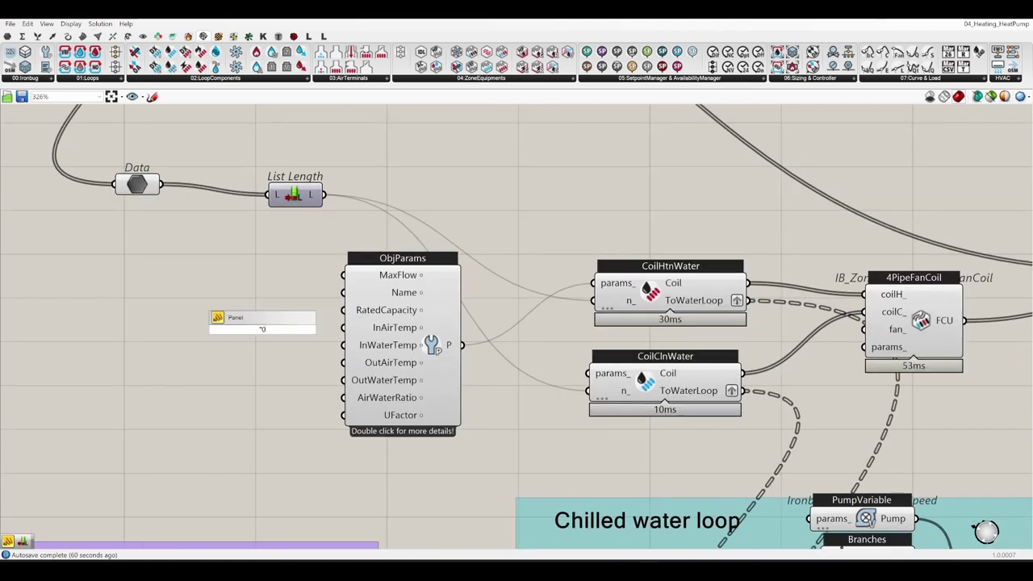
{"action": "key", "text": "Return"}
{"action": "scroll", "coordinate": [263, 331], "scroll_direction": "down", "scroll_amount": 2}
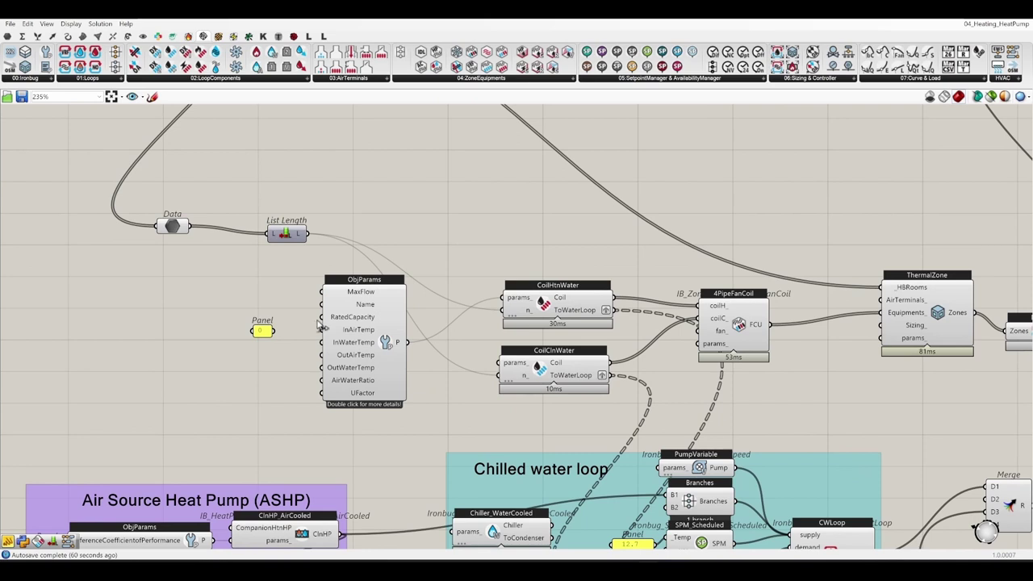
{"action": "mouse_move", "coordinate": [293, 338]}
{"action": "left_mouse_down"}
{"action": "mouse_move", "coordinate": [321, 316]}
{"action": "mouse_move", "coordinate": [274, 337]}
{"action": "left_mouse_up"}
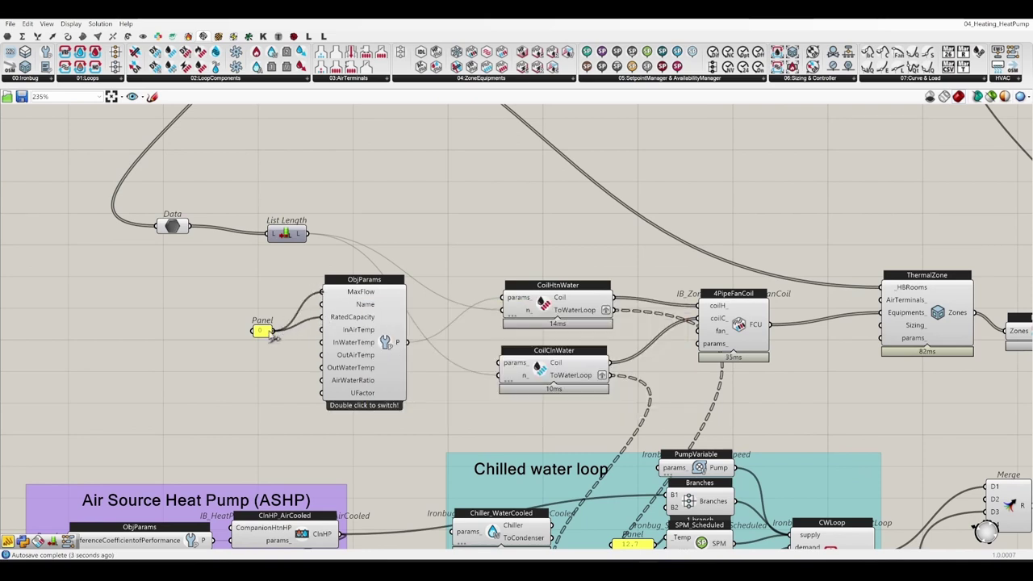
Remove the unused ObjParams inputs and place ObjParams and its panel close beside the CoilHtnWater component
{"action": "right_click", "coordinate": [390, 343]}
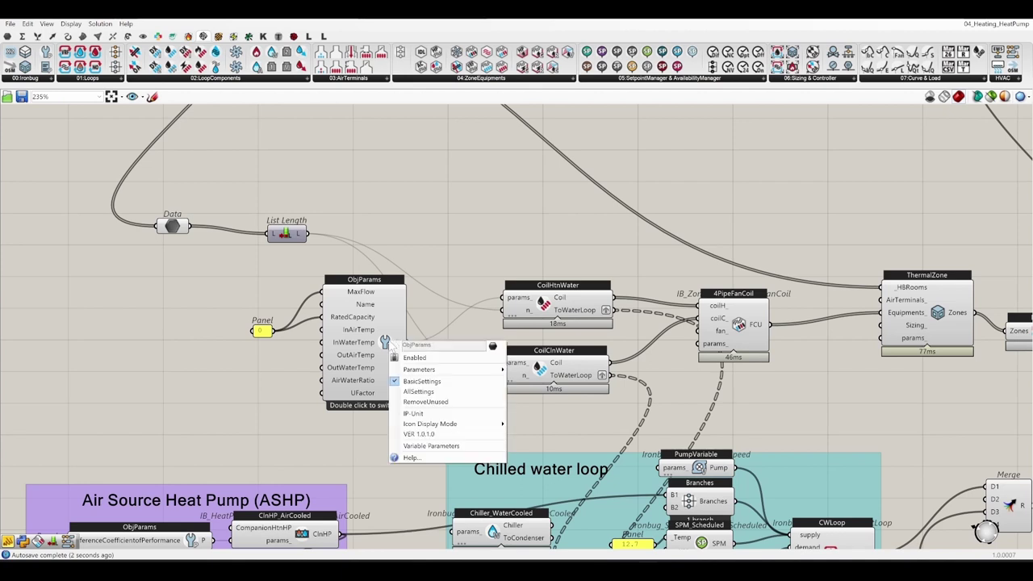
{"action": "left_click", "coordinate": [427, 396]}
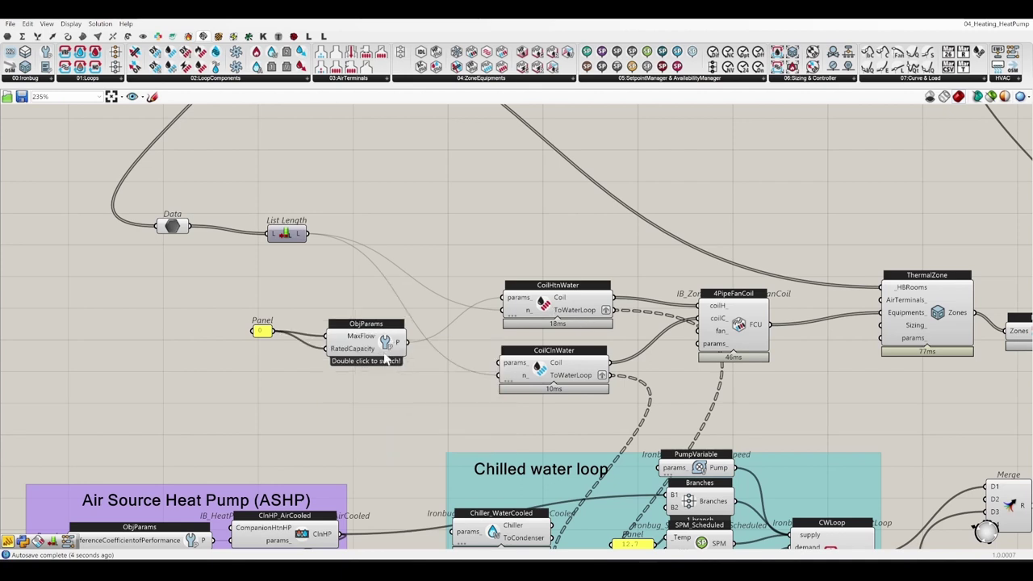
{"action": "left_click_drag", "start_coordinate": [386, 359], "coordinate": [460, 323]}
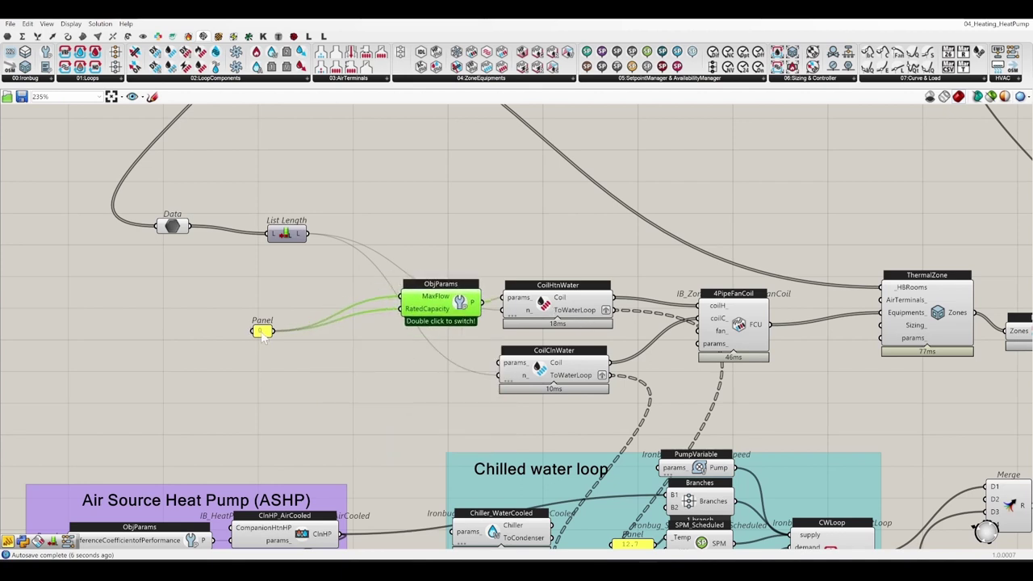
{"action": "left_click_drag", "start_coordinate": [255, 331], "coordinate": [366, 296]}
{"action": "left_click", "coordinate": [486, 235]}
Shift the fan coil, both water coils, ObjParams and the panel together slightly down toward the chilled water loop
{"action": "scroll", "coordinate": [471, 239], "scroll_direction": "down", "scroll_amount": 3}
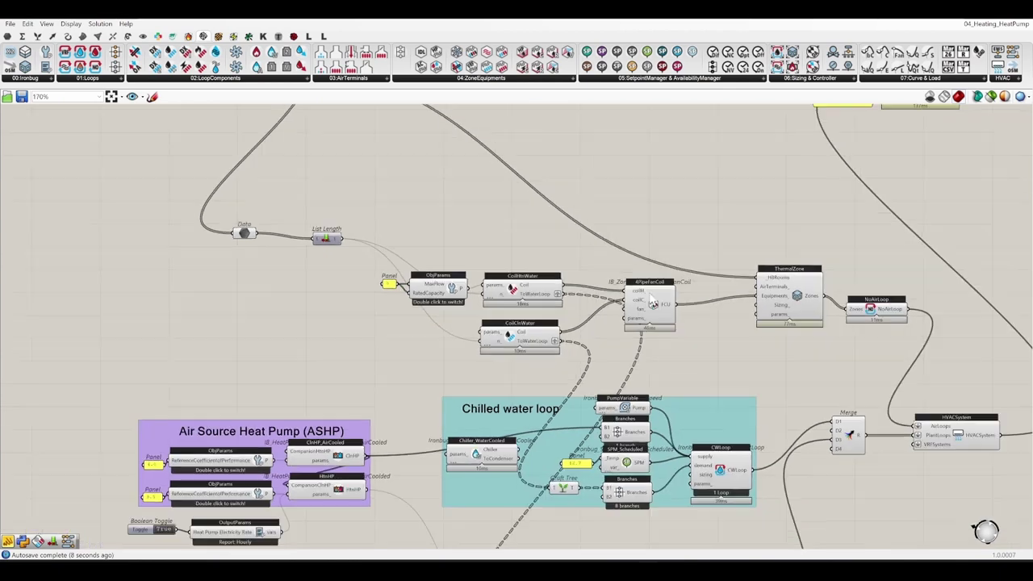
{"action": "left_click_drag", "start_coordinate": [707, 346], "coordinate": [410, 252]}
{"action": "left_click_drag", "start_coordinate": [645, 307], "coordinate": [639, 329]}
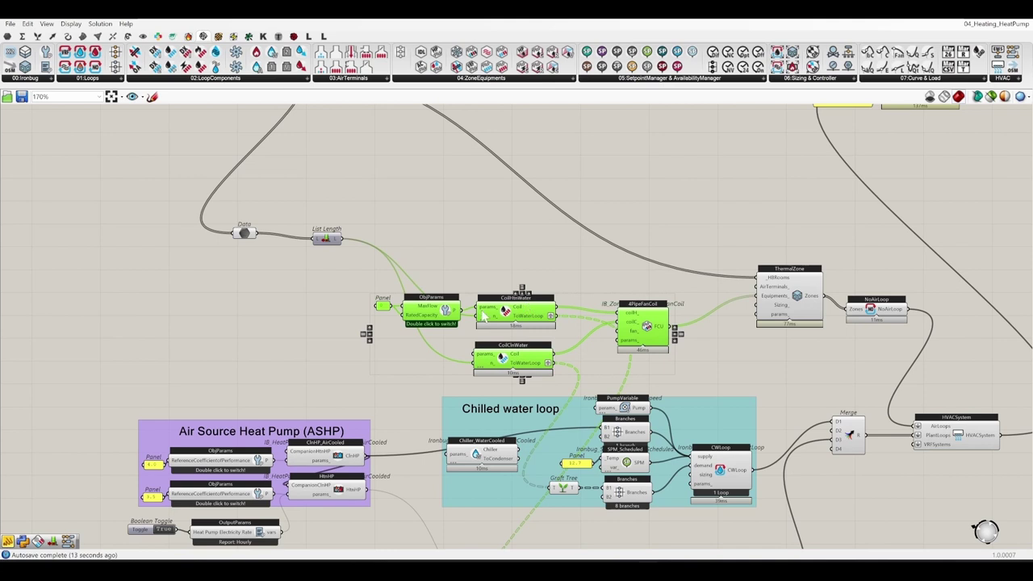
{"action": "scroll", "coordinate": [495, 311], "scroll_direction": "up", "scroll_amount": 4}
{"action": "right_click_drag", "start_coordinate": [514, 216], "coordinate": [484, 253]}
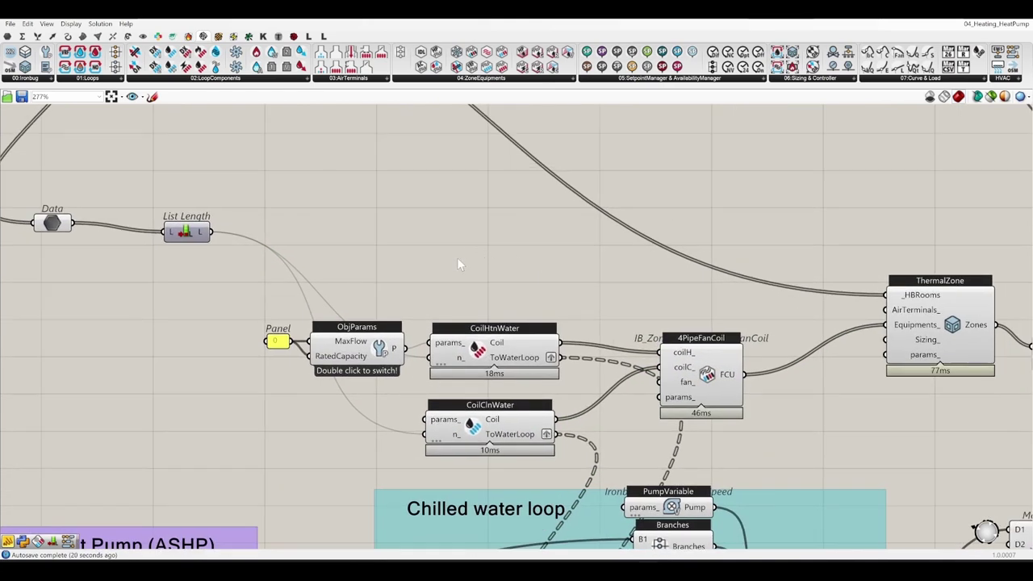
{"action": "right_click_drag", "start_coordinate": [578, 287], "coordinate": [509, 303]}
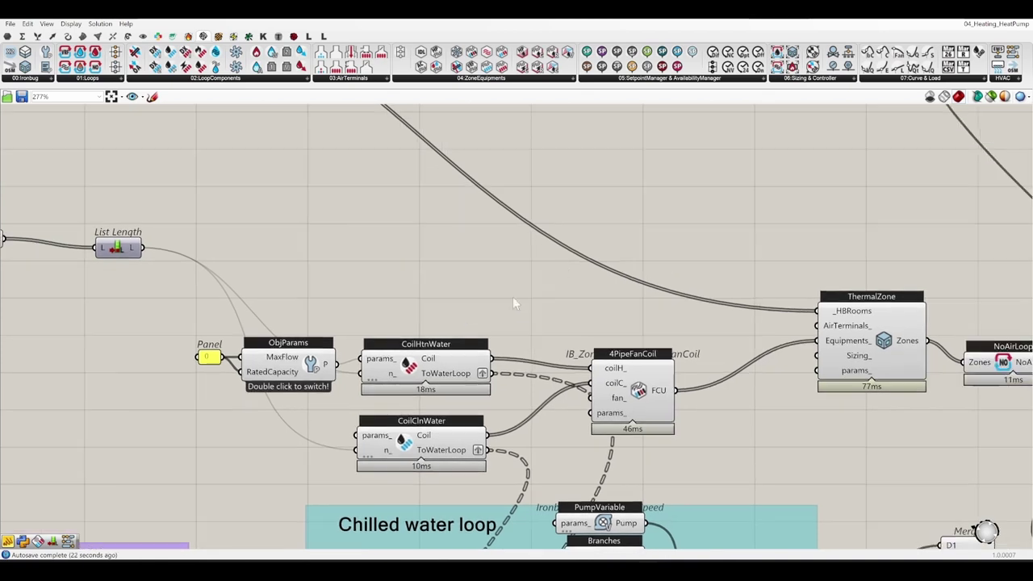
Lock the Grasshopper solver and open the recent file 04_Heating_before.gh
{"action": "middle_click", "coordinate": [713, 181]}
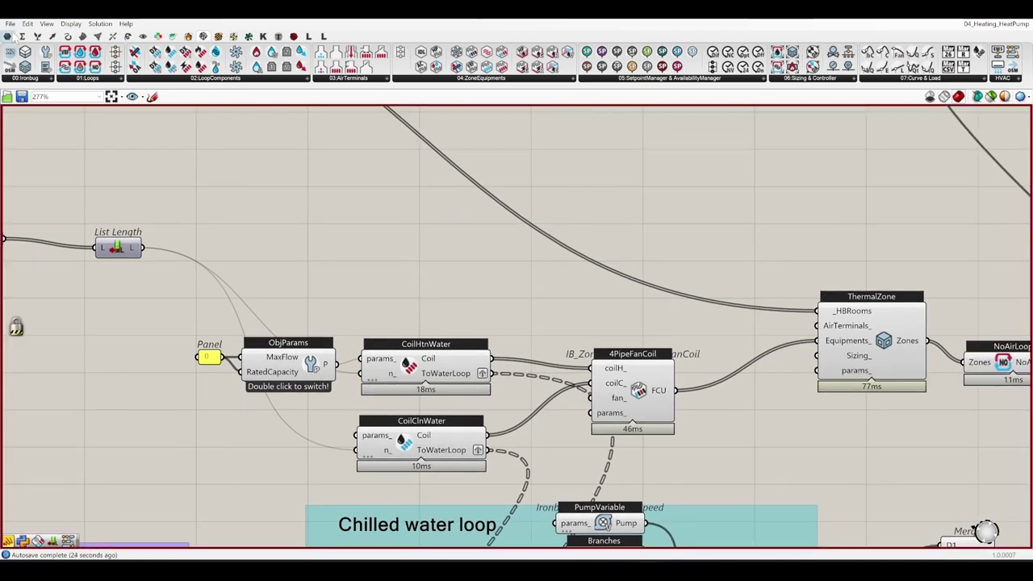
{"action": "left_click", "coordinate": [10, 23]}
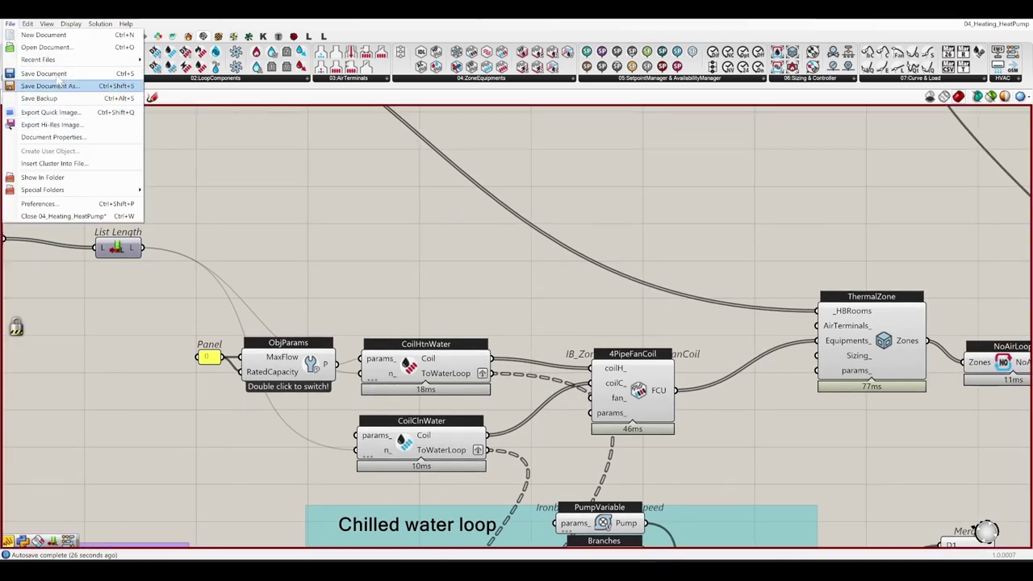
{"action": "mouse_move", "coordinate": [58, 62]}
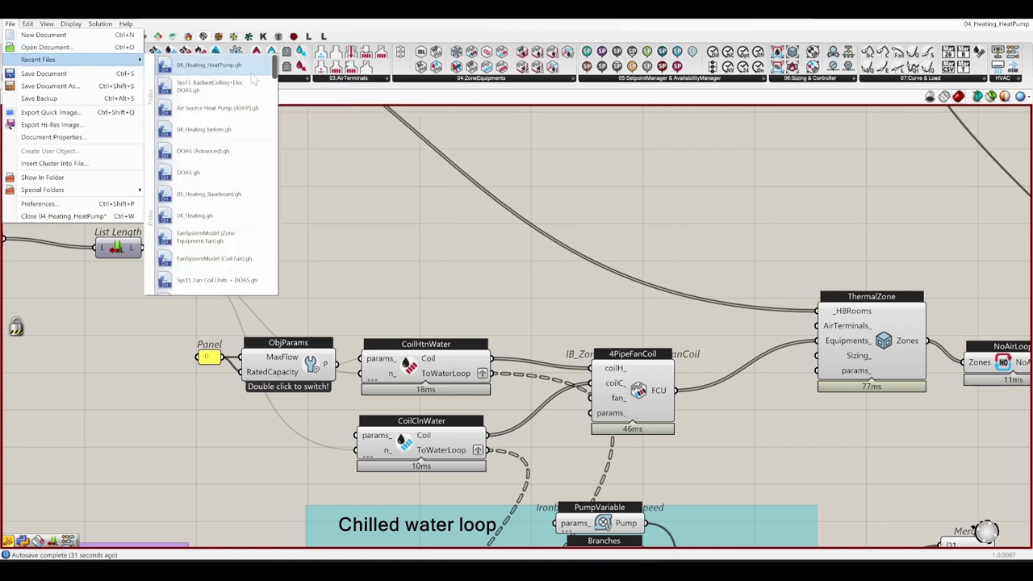
{"action": "left_click", "coordinate": [238, 131]}
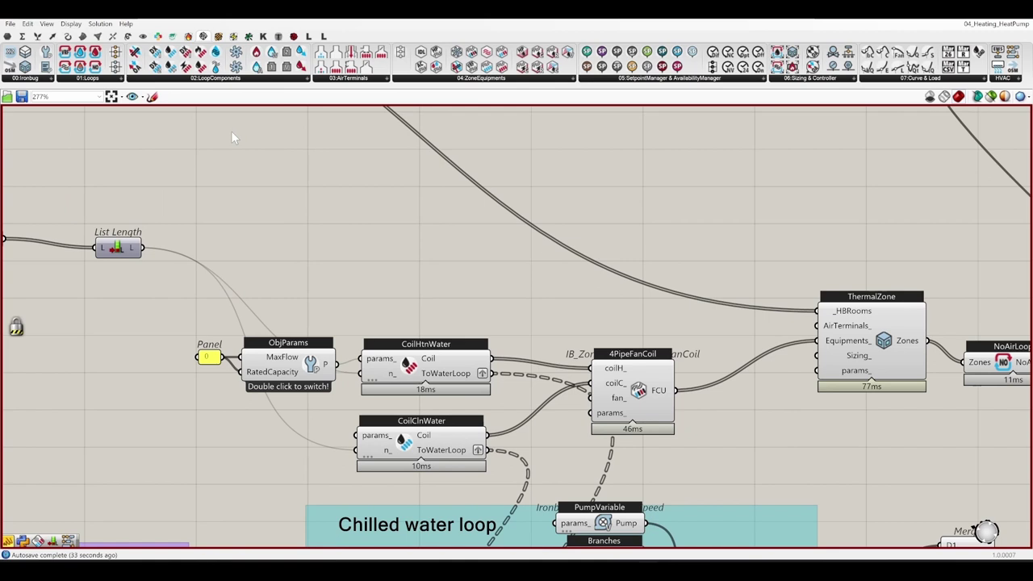
Copy the List Length, CoilHtn_BaseboardRad, BaseboardWaterRadC and their ObjParams, OutputParams, toggle and panel
{"action": "right_click_drag", "start_coordinate": [505, 240], "coordinate": [432, 373]}
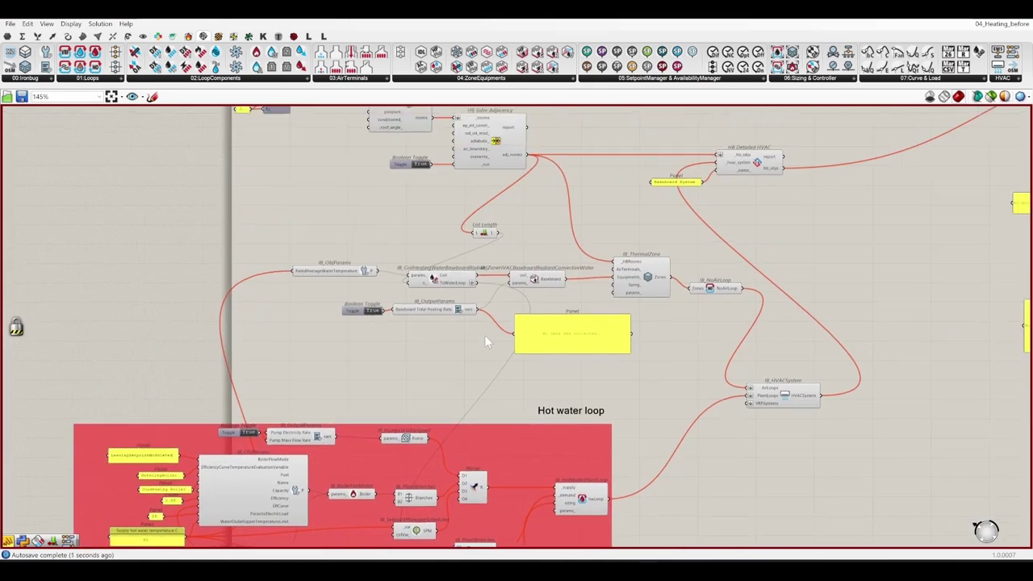
{"action": "scroll", "coordinate": [516, 284], "scroll_direction": "up", "scroll_amount": 3}
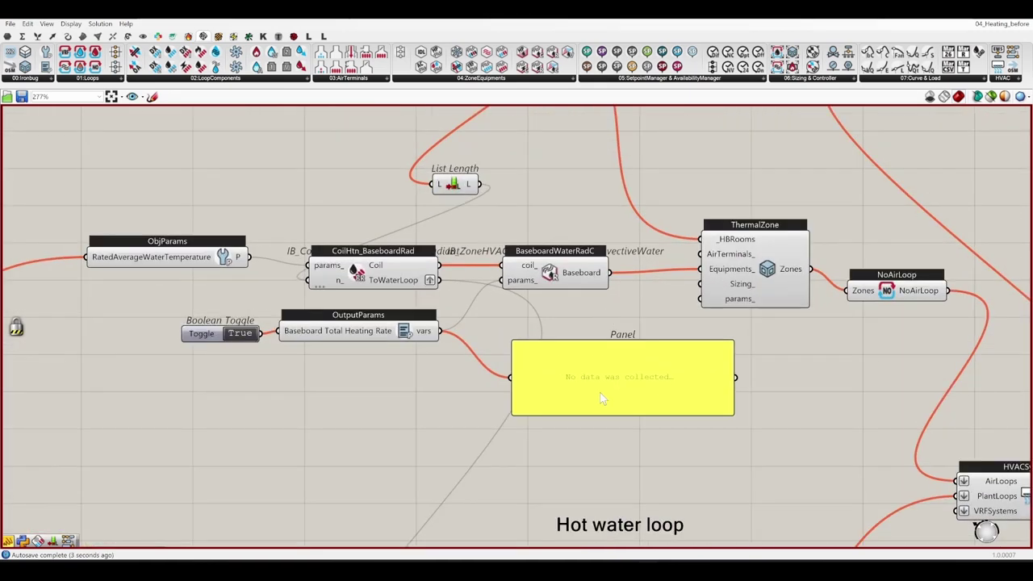
{"action": "left_click_drag", "start_coordinate": [604, 392], "coordinate": [588, 364]}
{"action": "left_click_drag", "start_coordinate": [627, 456], "coordinate": [79, 228]}
{"action": "scroll", "coordinate": [643, 242], "scroll_direction": "down", "scroll_amount": 4}
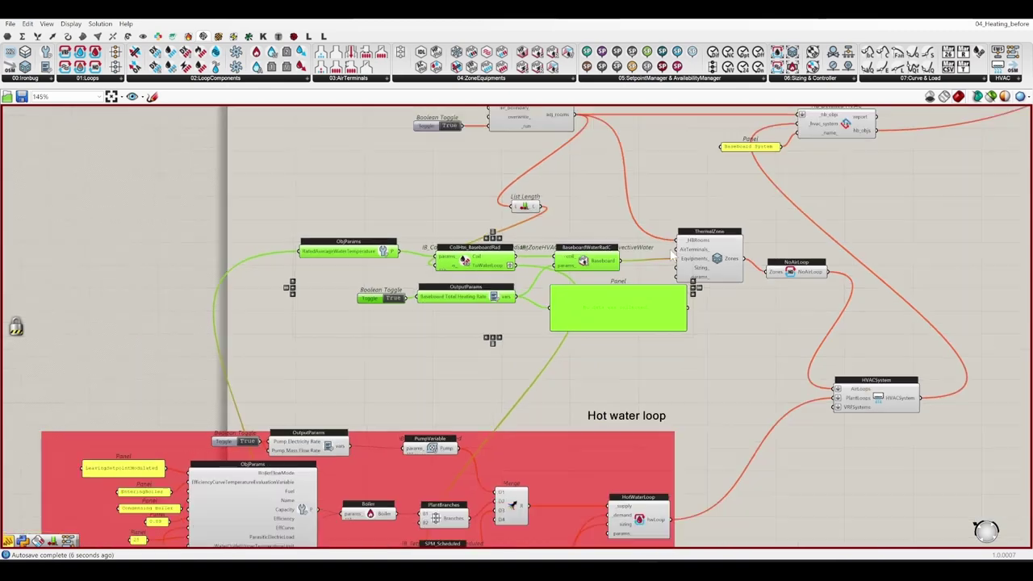
{"action": "scroll", "coordinate": [627, 258], "scroll_direction": "up", "scroll_amount": 4}
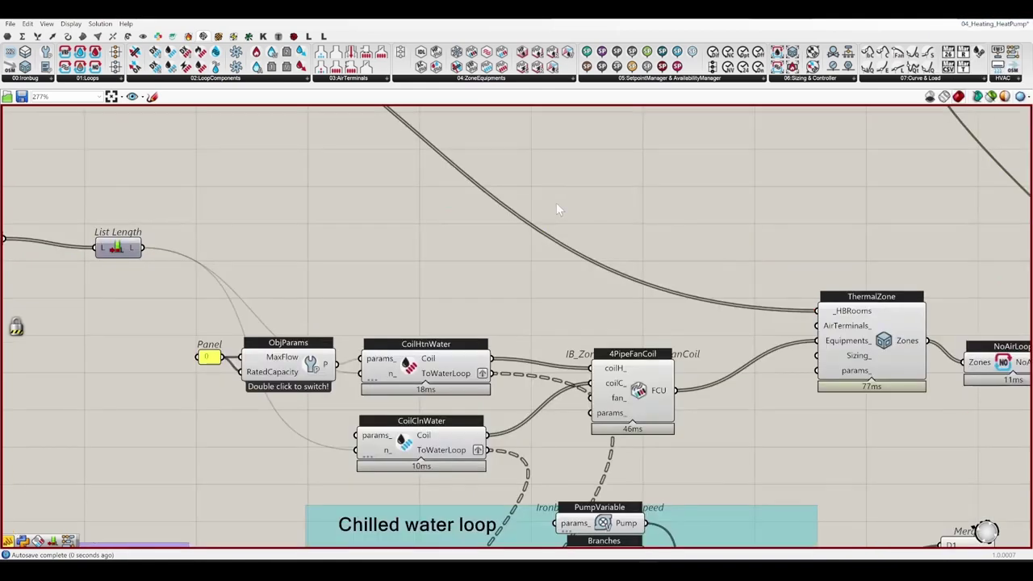
Return to 04_Heating_HeatPump and paste the copied baseboard components above the four-pipe fan coil group
{"action": "scroll", "coordinate": [558, 206], "scroll_direction": "down", "scroll_amount": 6}
{"action": "right_click_drag", "start_coordinate": [611, 225], "coordinate": [607, 282]}
{"action": "scroll", "coordinate": [607, 281], "scroll_direction": "down", "scroll_amount": 3}
{"action": "key", "text": "ctrl+v"}
{"action": "scroll", "coordinate": [383, 280], "scroll_direction": "up", "scroll_amount": 3}
{"action": "left_click_drag", "start_coordinate": [352, 319], "coordinate": [710, 312]}
{"action": "scroll", "coordinate": [655, 297], "scroll_direction": "up", "scroll_amount": 4}
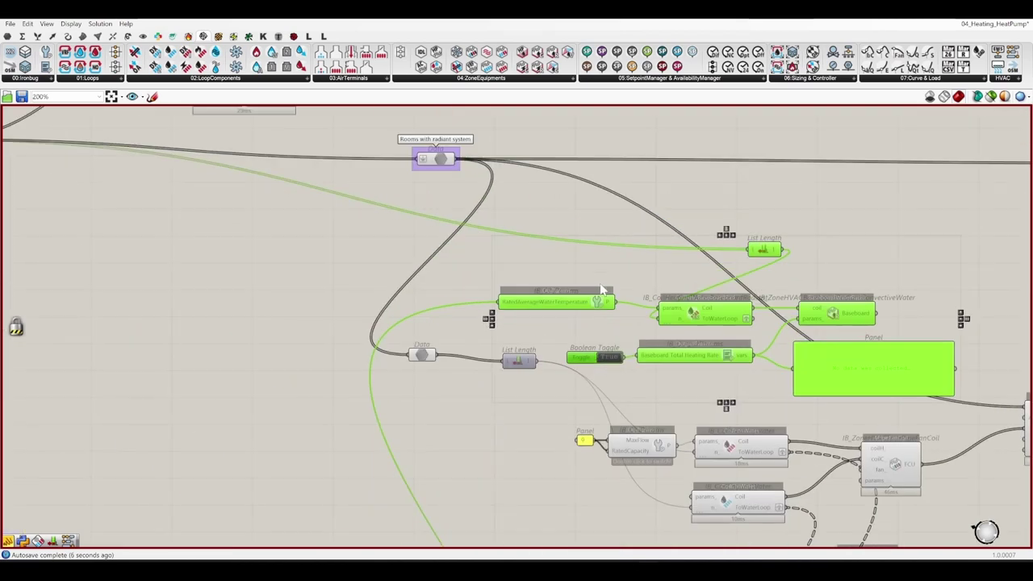
Wire the existing List Length to the n_ input of CoilHtn_BaseboardRad and delete the pasted List Length
{"action": "left_click", "coordinate": [699, 281]}
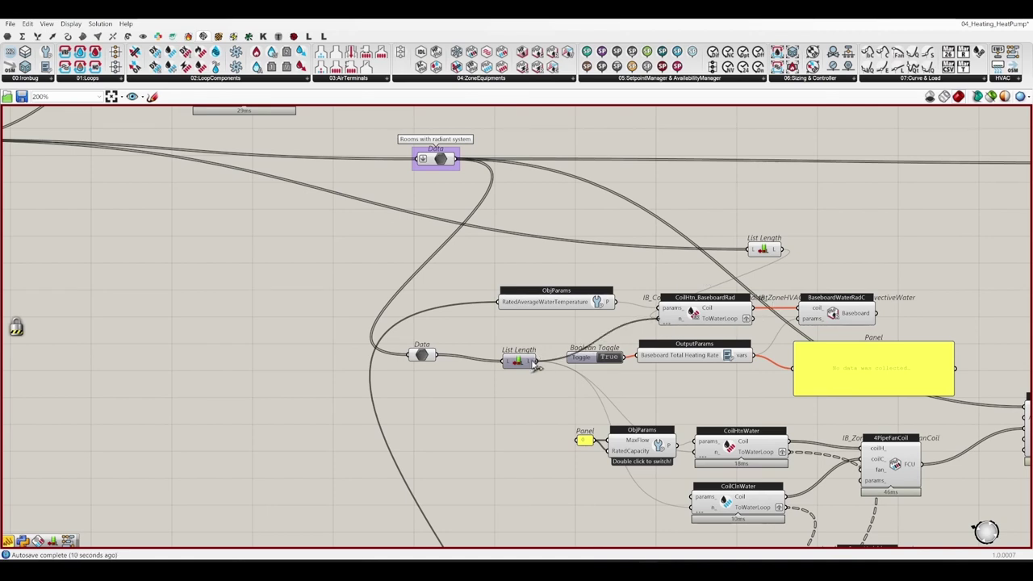
{"action": "left_click_drag", "start_coordinate": [758, 250], "coordinate": [595, 236]}
{"action": "key", "text": "Delete"}
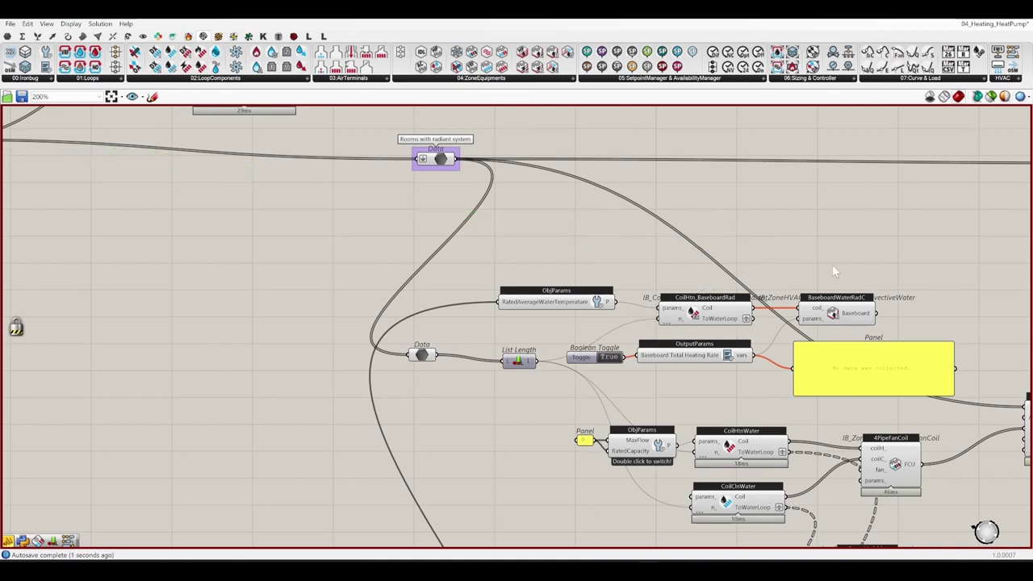
Delete the pasted output panel and move the baseboard components closer to the fan coil group
{"action": "right_click_drag", "start_coordinate": [972, 317], "coordinate": [721, 243]}
{"action": "left_click", "coordinate": [639, 297]}
{"action": "key", "text": "Delete"}
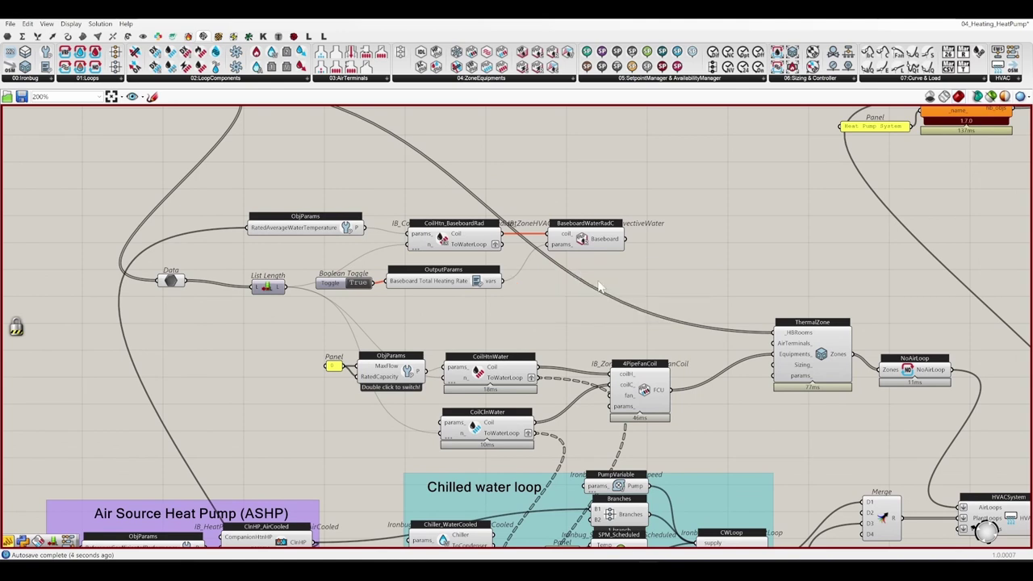
{"action": "right_click_drag", "start_coordinate": [606, 318], "coordinate": [675, 345]}
{"action": "left_click_drag", "start_coordinate": [712, 339], "coordinate": [305, 231]}
{"action": "left_click_drag", "start_coordinate": [414, 257], "coordinate": [471, 278]}
{"action": "left_click", "coordinate": [801, 223]}
{"action": "right_click_drag", "start_coordinate": [802, 224], "coordinate": [535, 209]}
Examine the ThermalZone component's _HBRooms and Equipments inputs and look up the IB_ZoneEquipmentGroup component
{"action": "left_click", "coordinate": [611, 371]}
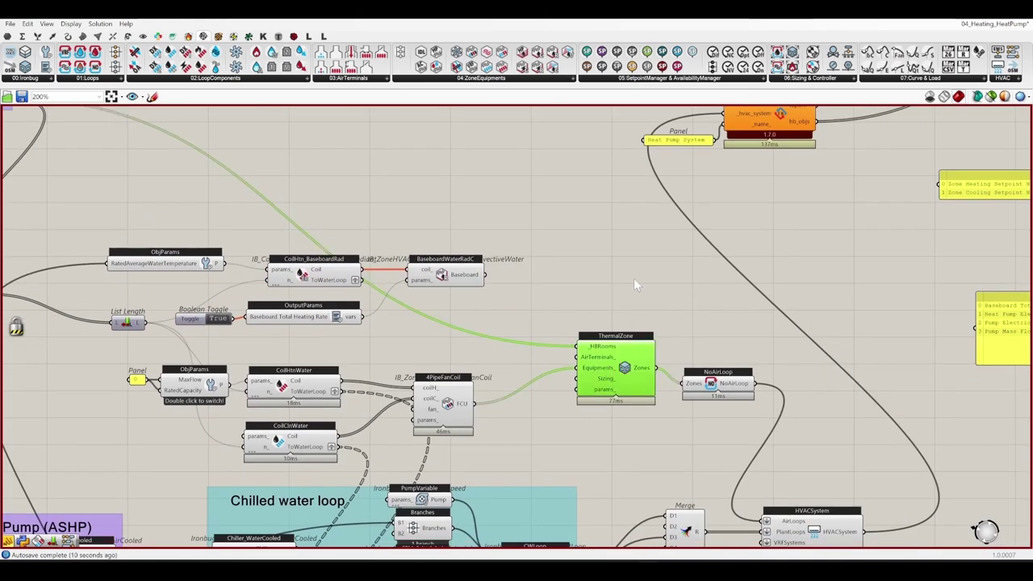
{"action": "right_click_drag", "start_coordinate": [500, 305], "coordinate": [611, 293]}
{"action": "scroll", "coordinate": [683, 270], "scroll_direction": "up", "scroll_amount": 2}
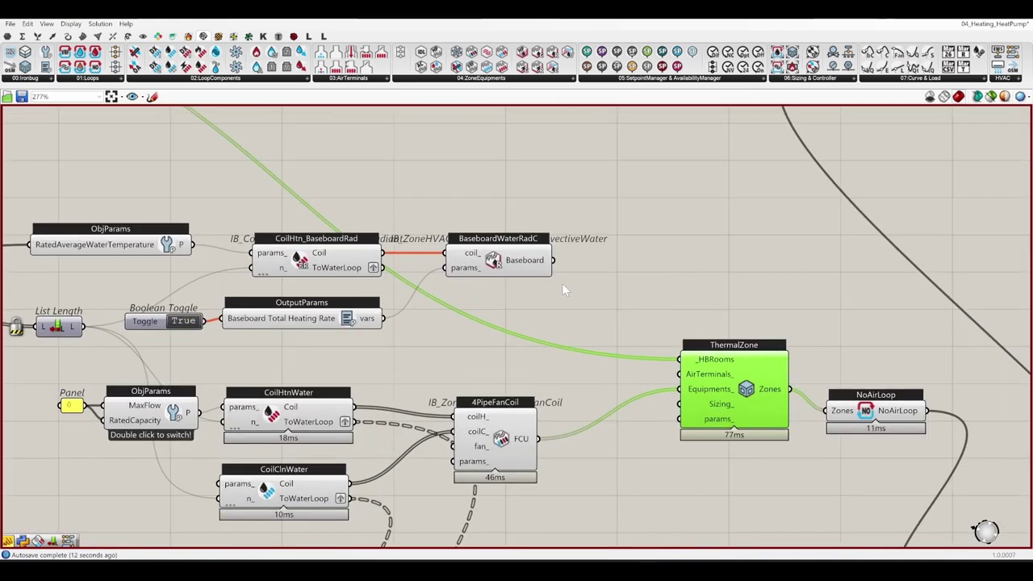
{"action": "mouse_move", "coordinate": [706, 397]}
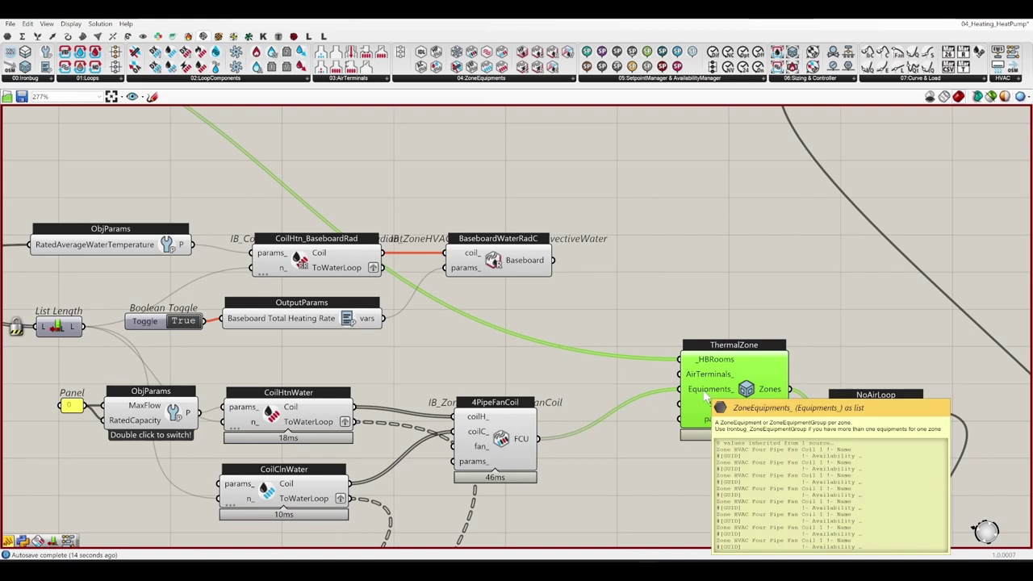
{"action": "double_click", "coordinate": [612, 311]}
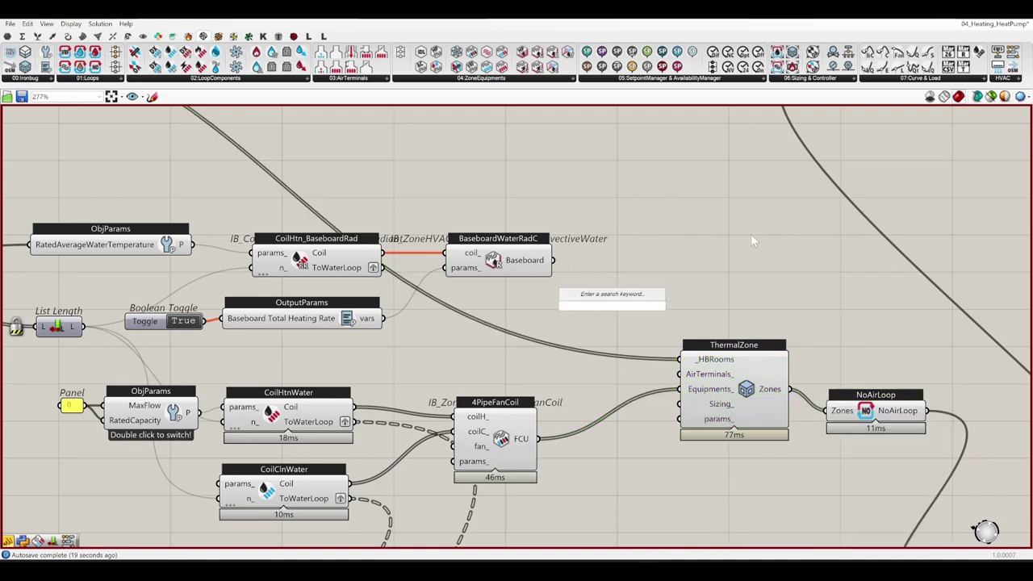
{"action": "mouse_move", "coordinate": [716, 363]}
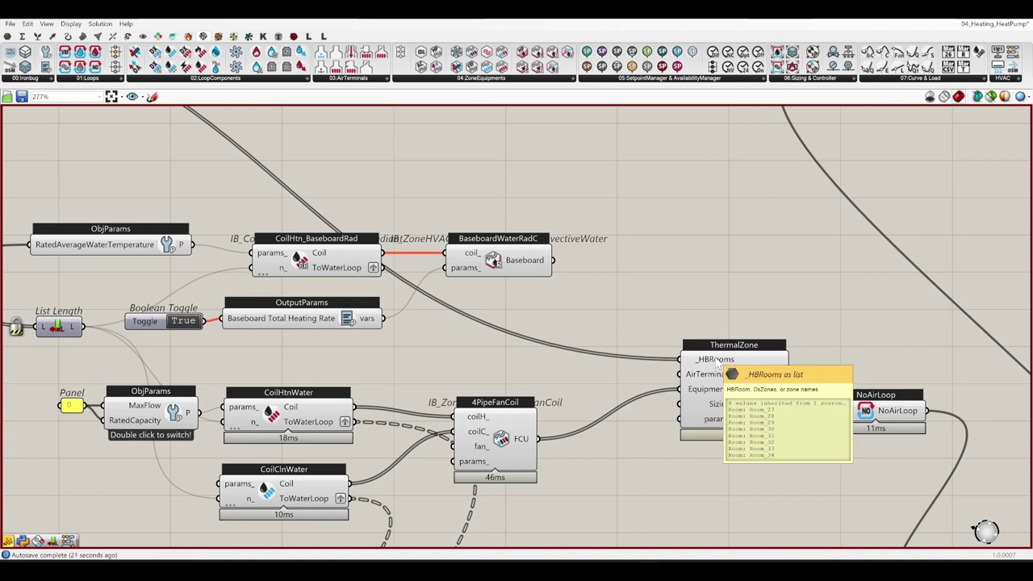
{"action": "mouse_move", "coordinate": [708, 396]}
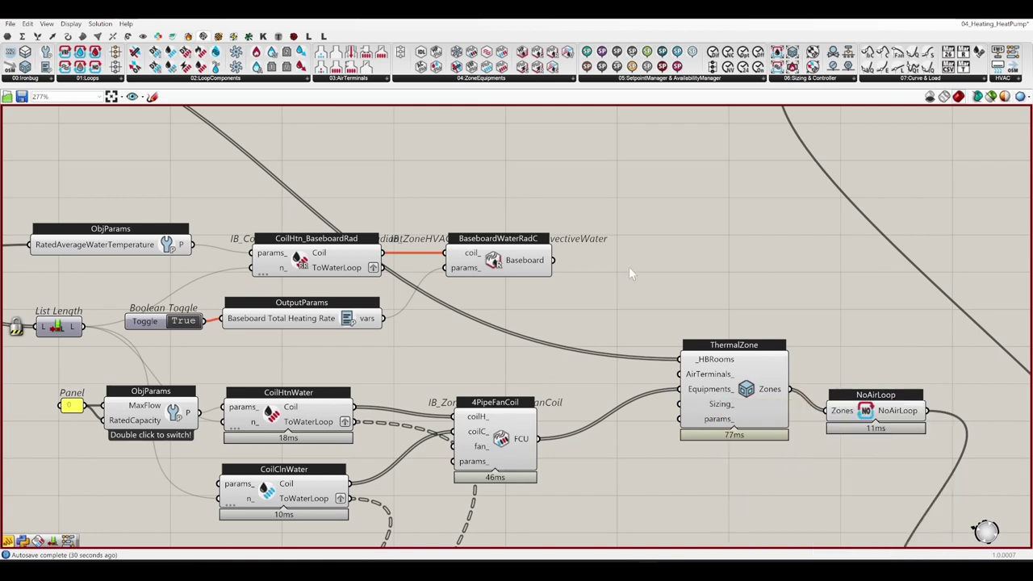
{"action": "right_click_drag", "start_coordinate": [629, 265], "coordinate": [597, 259]}
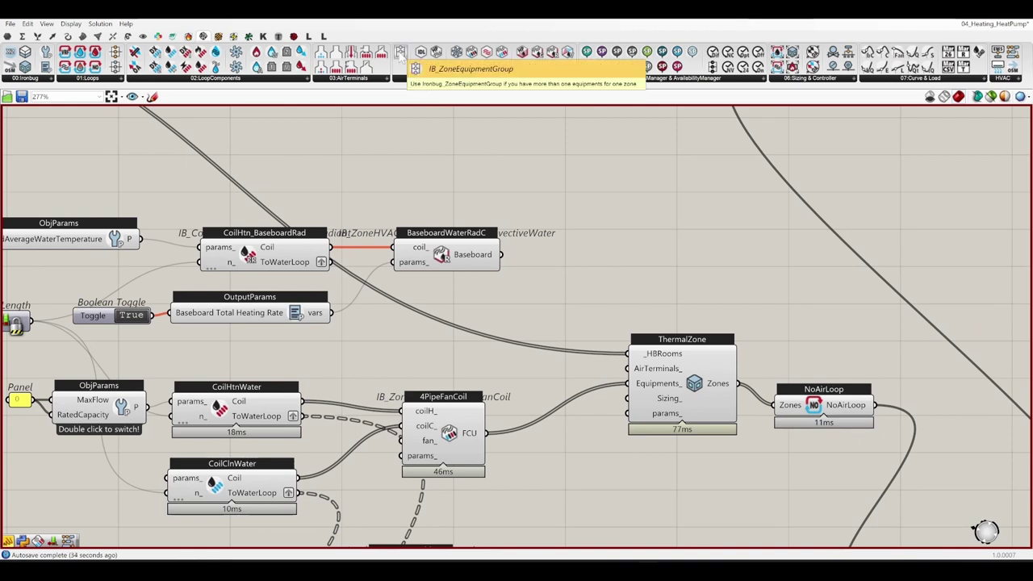
Place an IB_ZoneEquipmentGroup component above the ThermalZone component, to the right of BaseboardWaterRadC
{"action": "left_click_drag", "start_coordinate": [400, 52], "coordinate": [618, 286]}
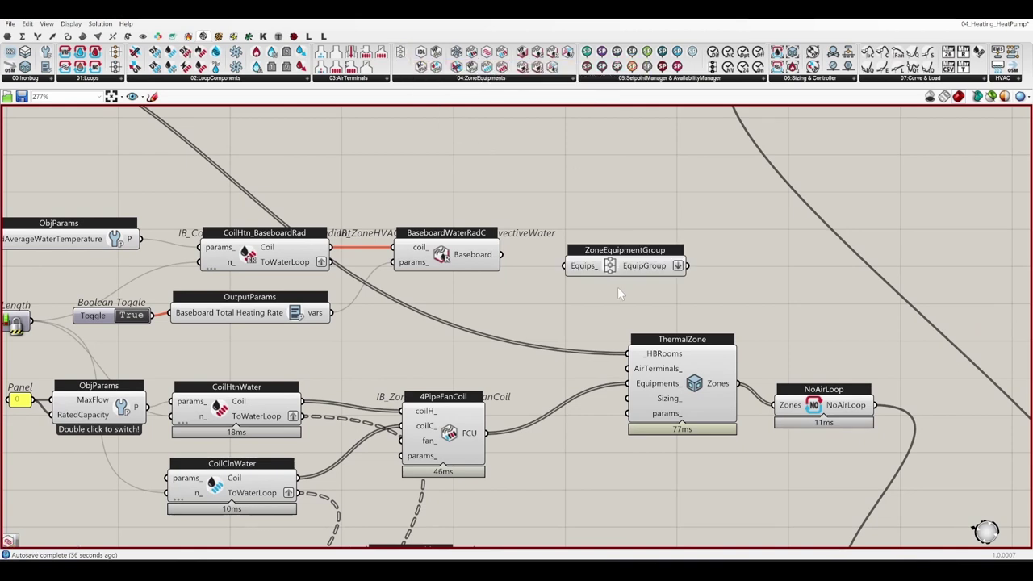
{"action": "right_click_drag", "start_coordinate": [560, 298], "coordinate": [514, 292]}
{"action": "left_click_drag", "start_coordinate": [579, 258], "coordinate": [636, 255]}
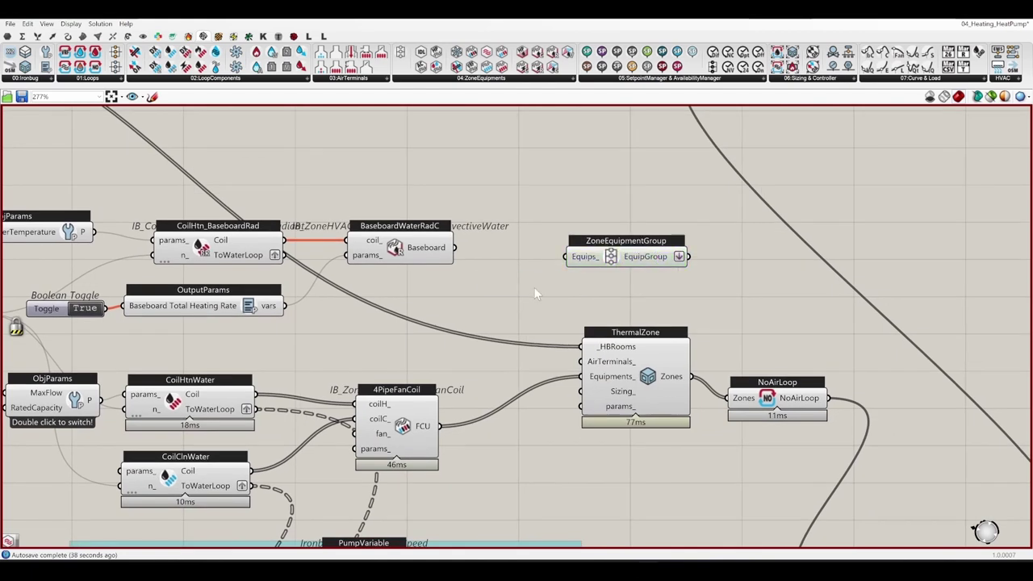
Merge the Baseboard (D1) and FCU (D2) outputs, feed the result into ZoneEquipmentGroup's Equips_ input, and re-enable the solver
{"action": "double_click", "coordinate": [534, 287]}
{"action": "type", "text": "mer"}
{"action": "key", "text": "Return"}
{"action": "left_click_drag", "start_coordinate": [455, 248], "coordinate": [440, 425]}
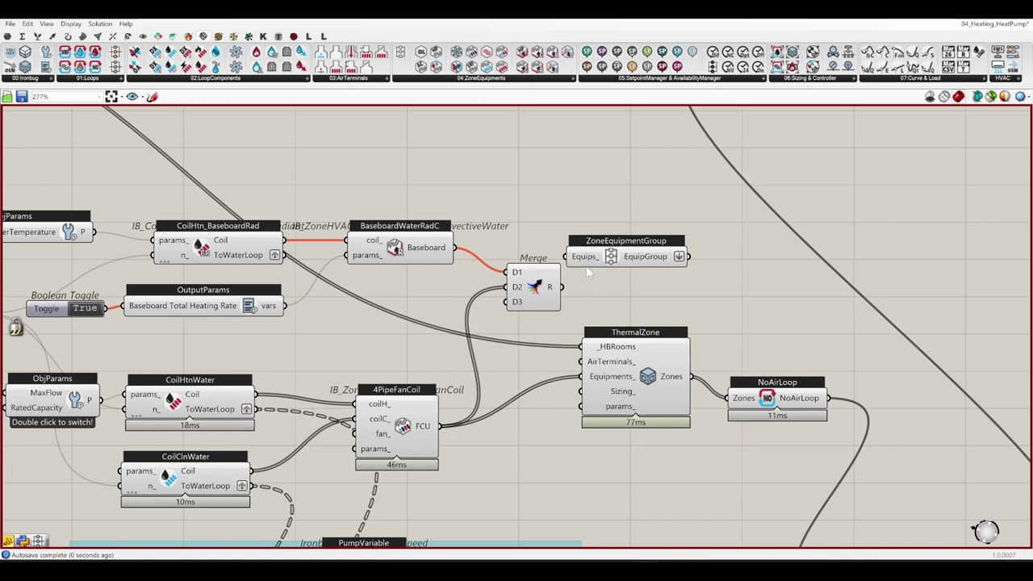
{"action": "left_click_drag", "start_coordinate": [536, 295], "coordinate": [520, 271]}
{"action": "middle_click", "coordinate": [621, 178]}
{"action": "left_click", "coordinate": [744, 266]}
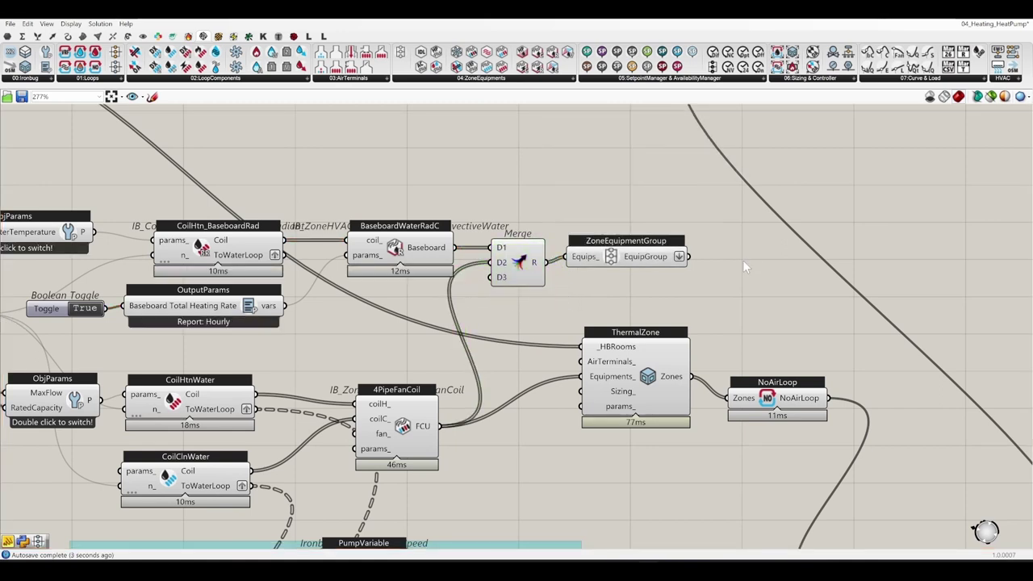
Add a panel beside ZoneEquipmentGroup and connect it to the EquipGroup output
{"action": "mouse_move", "coordinate": [663, 264]}
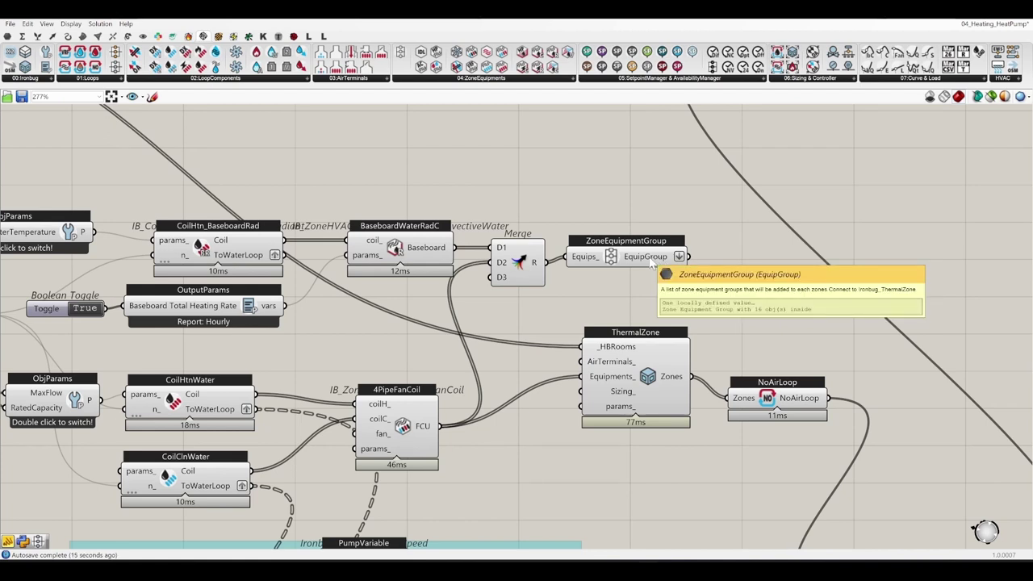
{"action": "double_click", "coordinate": [766, 288]}
{"action": "type", "text": "panel"}
{"action": "key", "text": "Return"}
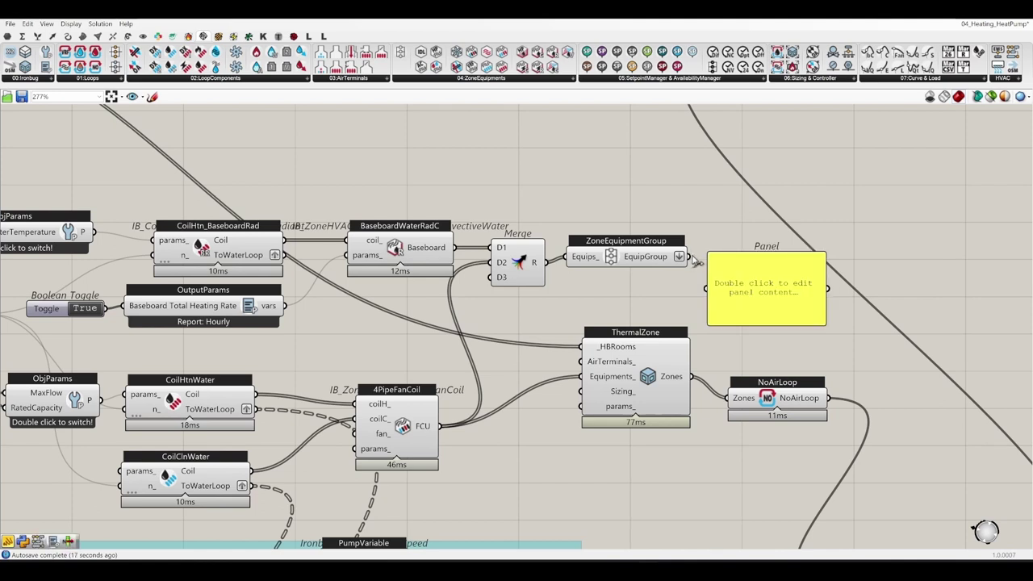
{"action": "left_click_drag", "start_coordinate": [690, 257], "coordinate": [707, 288]}
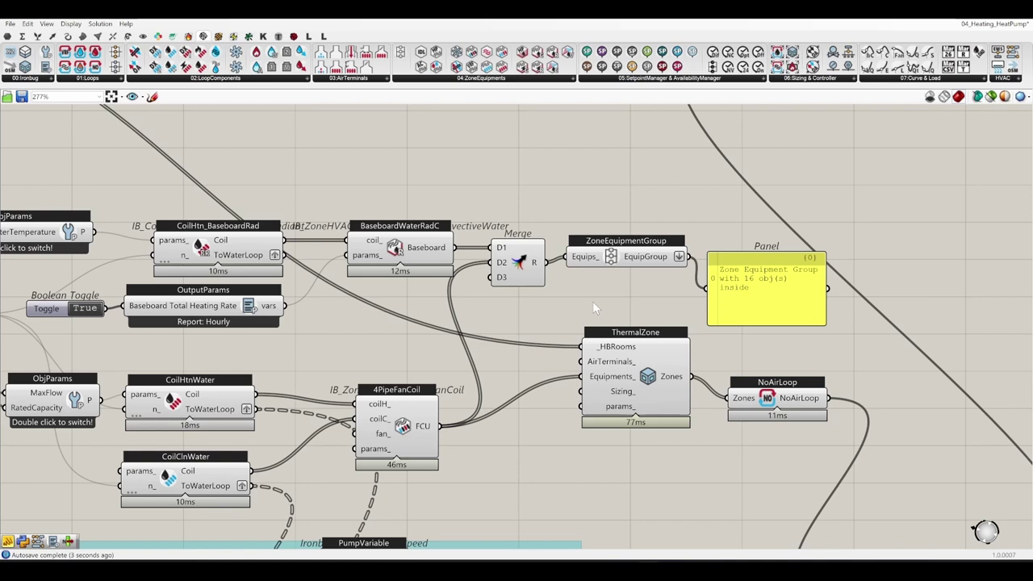
Graft the D1 and D2 inputs of the Merge component that combines the baseboards and fan coils
{"action": "right_click_drag", "start_coordinate": [579, 303], "coordinate": [661, 299]}
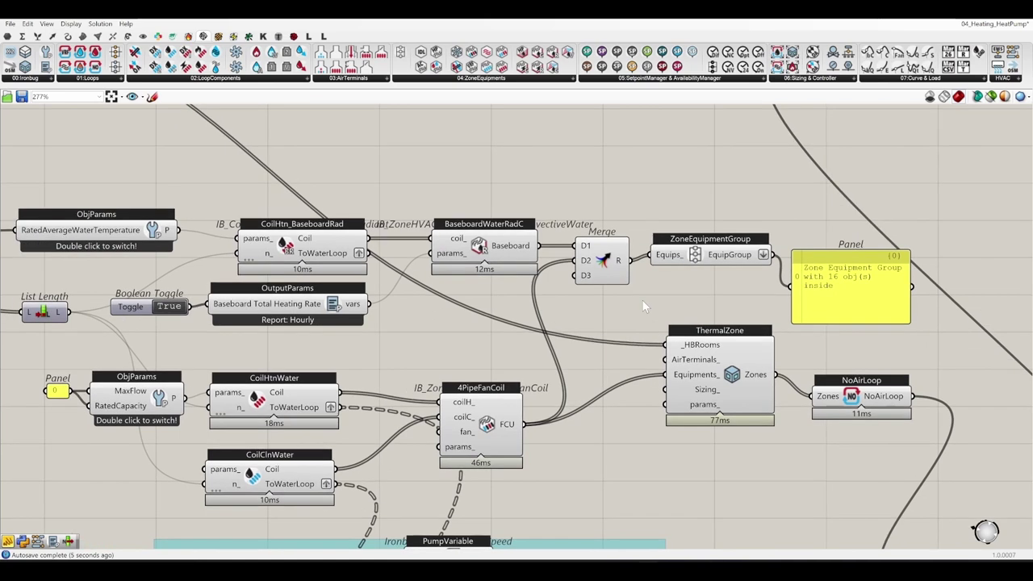
{"action": "right_click", "coordinate": [587, 247]}
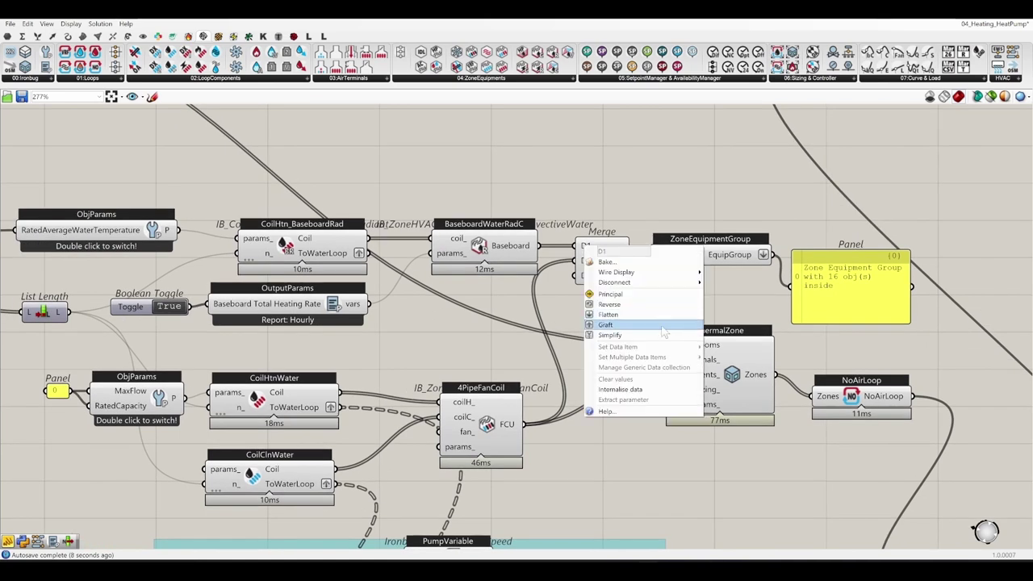
{"action": "left_click", "coordinate": [607, 324]}
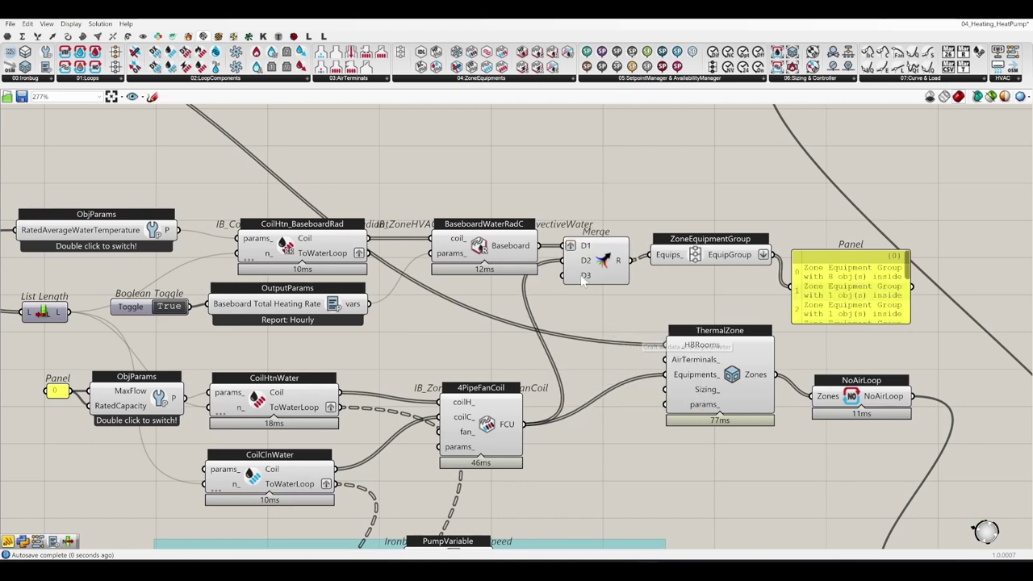
{"action": "right_click", "coordinate": [586, 261]}
{"action": "left_click", "coordinate": [637, 342]}
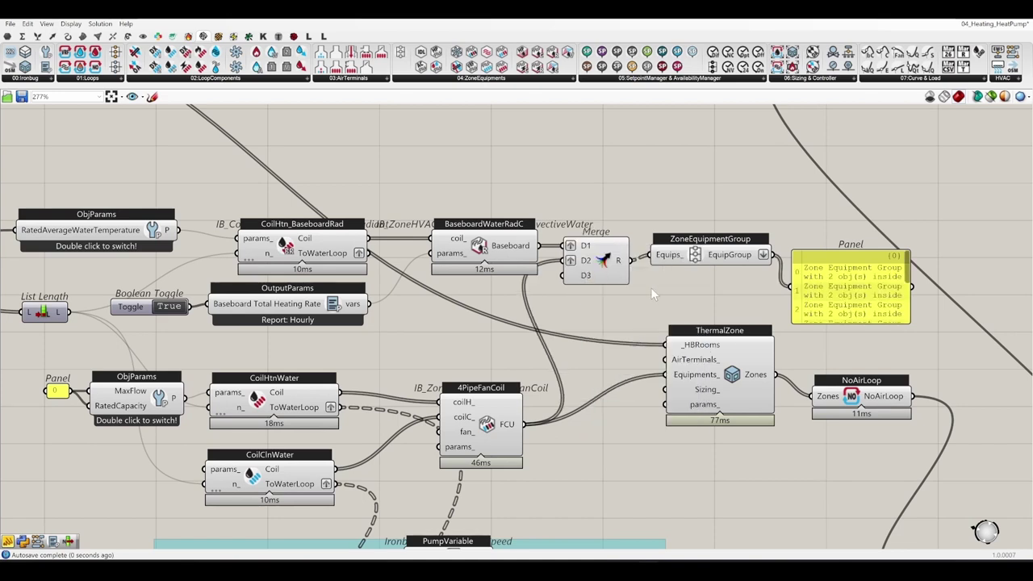
Enlarge the EquipGroup panel and reposition it so that all listed equipment groups can be read
{"action": "mouse_move", "coordinate": [626, 268]}
{"action": "right_click_drag", "start_coordinate": [929, 330], "coordinate": [738, 318]}
{"action": "left_click_drag", "start_coordinate": [718, 313], "coordinate": [918, 383]}
{"action": "left_click_drag", "start_coordinate": [739, 324], "coordinate": [781, 258]}
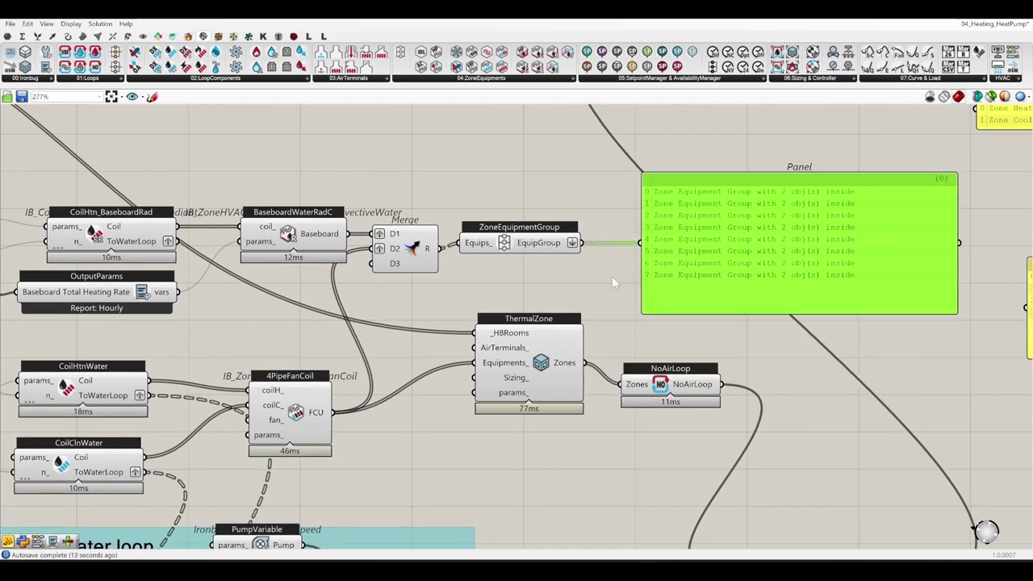
{"action": "left_click", "coordinate": [603, 278]}
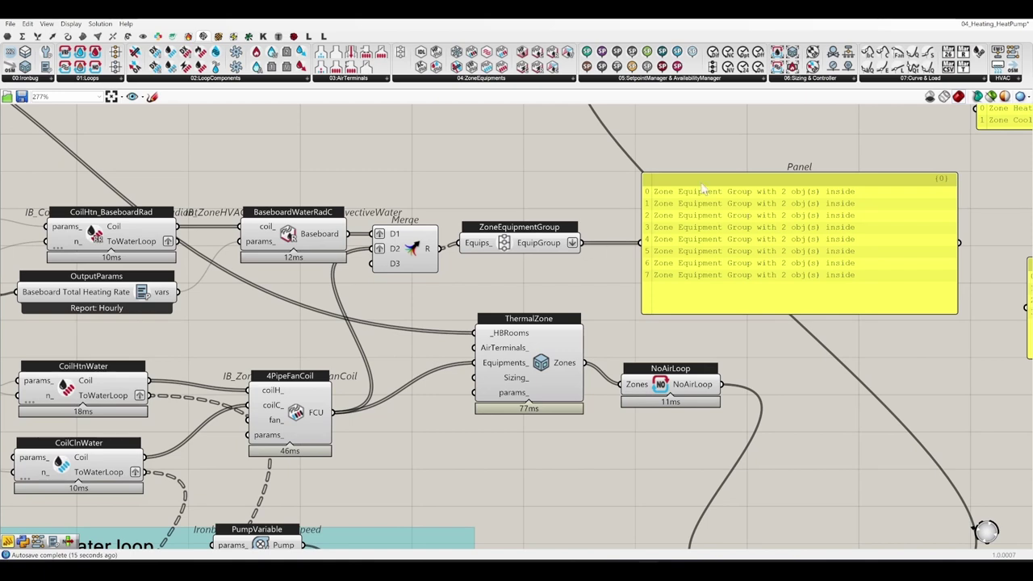
Connect EquipGroup to ThermalZone's Equipments_ input in place of the fan coil wire, and rearrange the neighbouring components for clearer wiring
{"action": "mouse_move", "coordinate": [521, 340]}
{"action": "left_click_drag", "start_coordinate": [582, 243], "coordinate": [474, 362]}
{"action": "left_click_drag", "start_coordinate": [537, 290], "coordinate": [374, 216]}
{"action": "left_click_drag", "start_coordinate": [409, 254], "coordinate": [402, 281]}
{"action": "left_click_drag", "start_coordinate": [716, 433], "coordinate": [682, 386]}
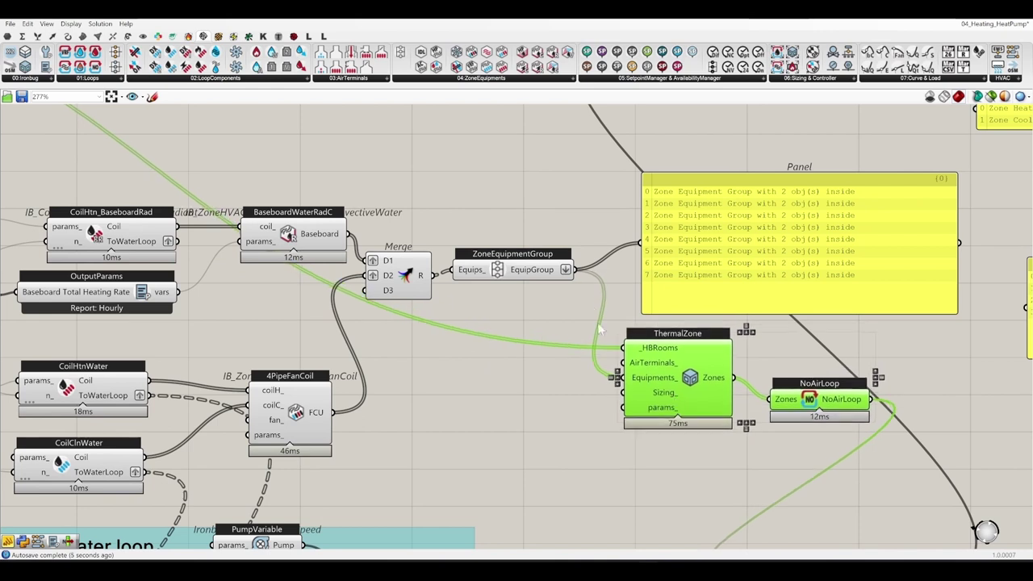
Delete the panel attached to the EquipGroup output
{"action": "left_click", "coordinate": [599, 329]}
{"action": "left_click", "coordinate": [701, 277]}
{"action": "key", "text": "Delete"}
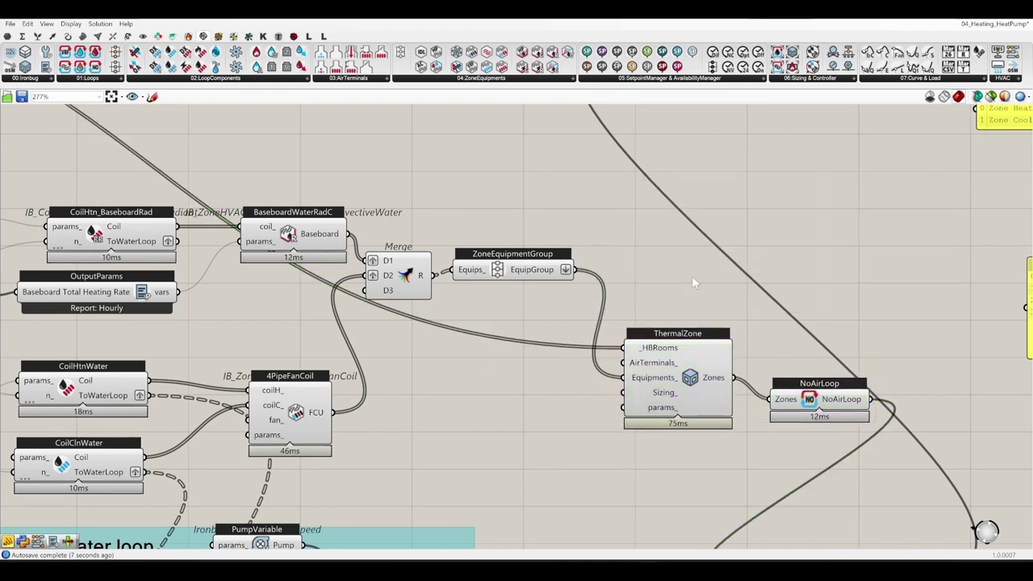
Add a new panel above ThermalZone, wire the EquipGroup output to it, and enlarge it to show every entry
{"action": "double_click", "coordinate": [657, 304]}
{"action": "type", "text": "panel"}
{"action": "key", "text": "Return"}
{"action": "left_click_drag", "start_coordinate": [656, 290], "coordinate": [728, 261]}
{"action": "mouse_move", "coordinate": [574, 269]}
{"action": "left_mouse_down"}
{"action": "mouse_move", "coordinate": [664, 262]}
{"action": "mouse_move", "coordinate": [649, 237]}
{"action": "left_mouse_up"}
{"action": "left_click_drag", "start_coordinate": [723, 258], "coordinate": [873, 308]}
{"action": "scroll", "coordinate": [632, 292], "scroll_direction": "down", "scroll_amount": 2}
{"action": "left_click", "coordinate": [699, 216]}
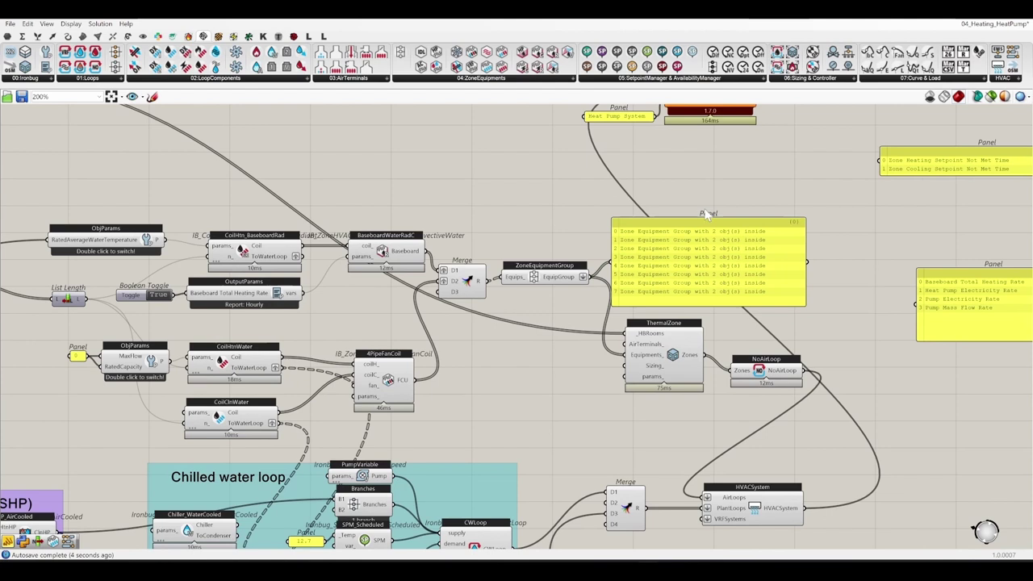
Save the definition and start the simulation by switching HB Model to OSM's Boolean Toggle to True
{"action": "key", "text": "ctrl+s"}
{"action": "scroll", "coordinate": [441, 290], "scroll_direction": "down", "scroll_amount": 3}
{"action": "scroll", "coordinate": [768, 319], "scroll_direction": "up", "scroll_amount": 5}
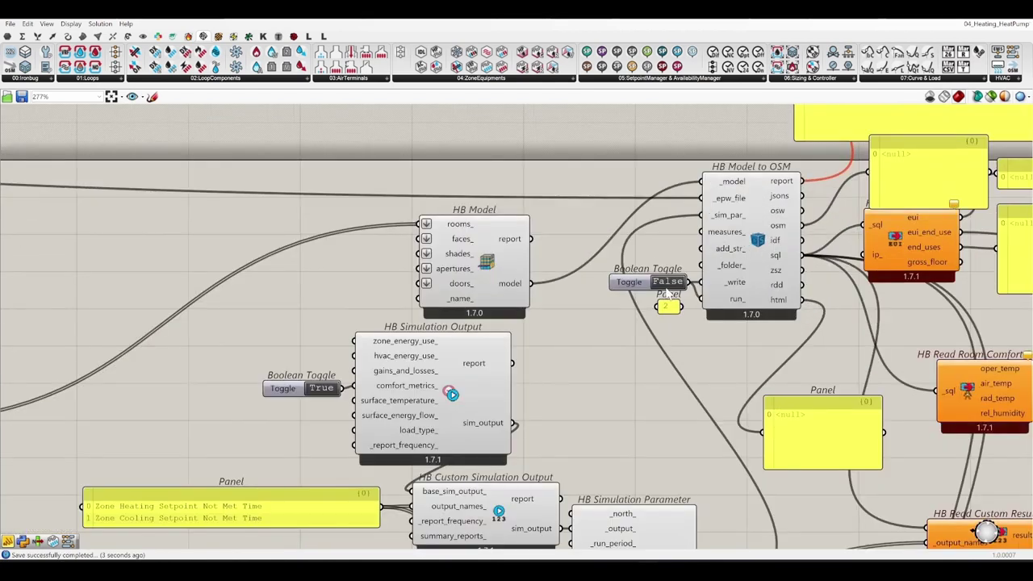
{"action": "double_click", "coordinate": [667, 283]}
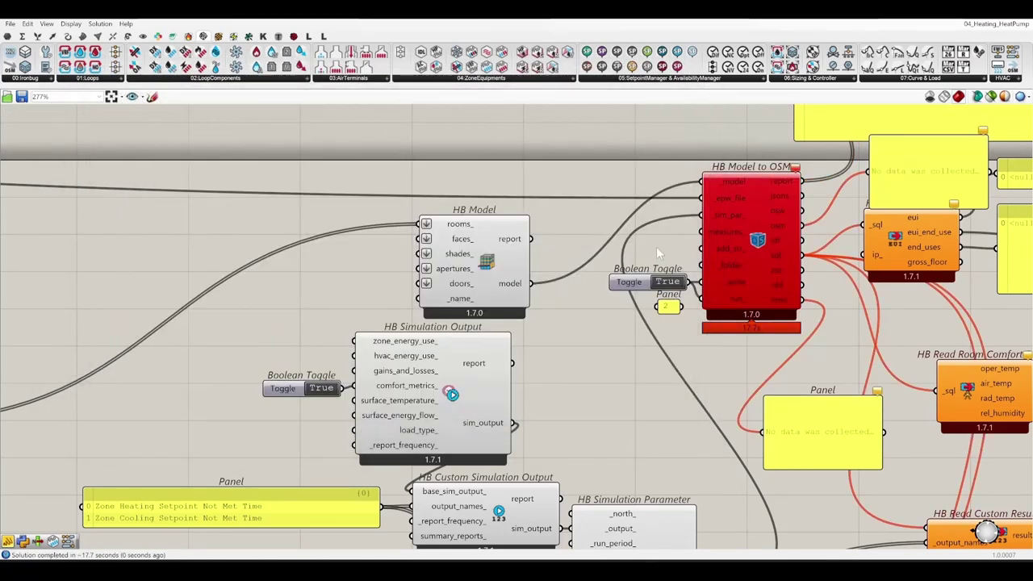
Read the simulation messages in the large report panel above HB Model to OSM
{"action": "right_click_drag", "start_coordinate": [526, 181], "coordinate": [183, 399]}
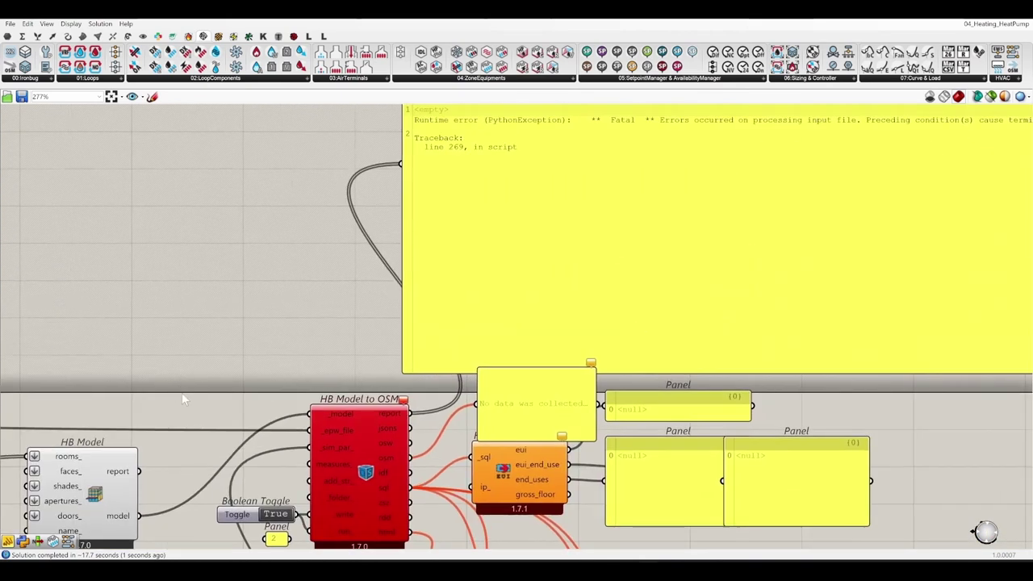
{"action": "right_click_drag", "start_coordinate": [500, 262], "coordinate": [476, 404]}
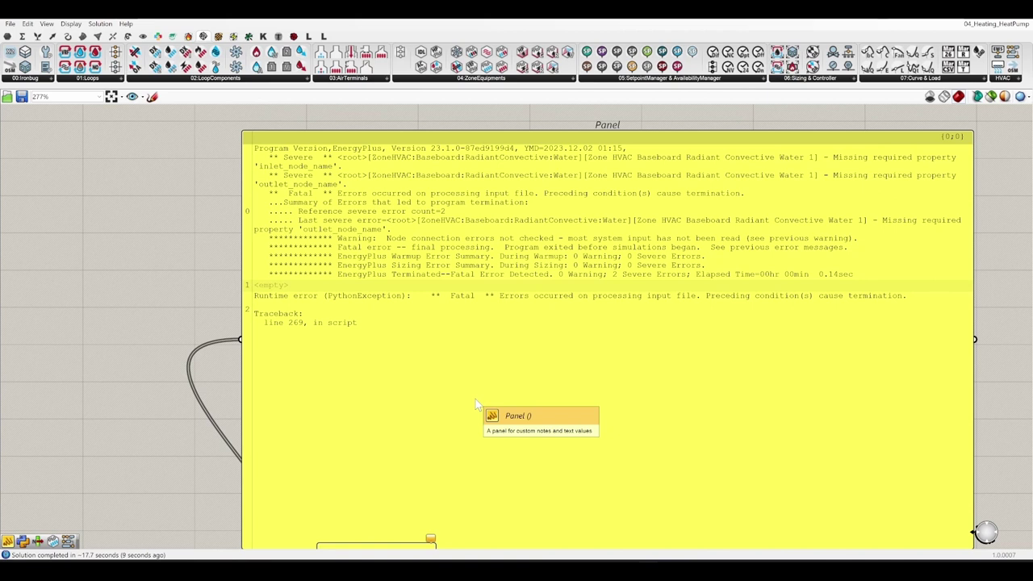
{"action": "scroll", "coordinate": [495, 374], "scroll_direction": "down", "scroll_amount": 5}
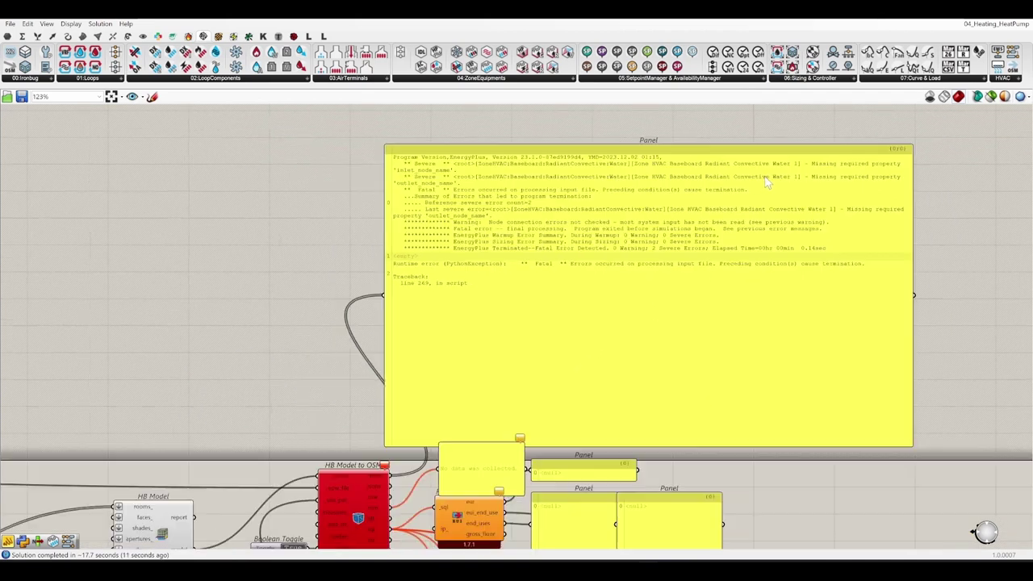
{"action": "scroll", "coordinate": [526, 362], "scroll_direction": "up", "scroll_amount": 3}
{"action": "scroll", "coordinate": [745, 184], "scroll_direction": "down", "scroll_amount": 5}
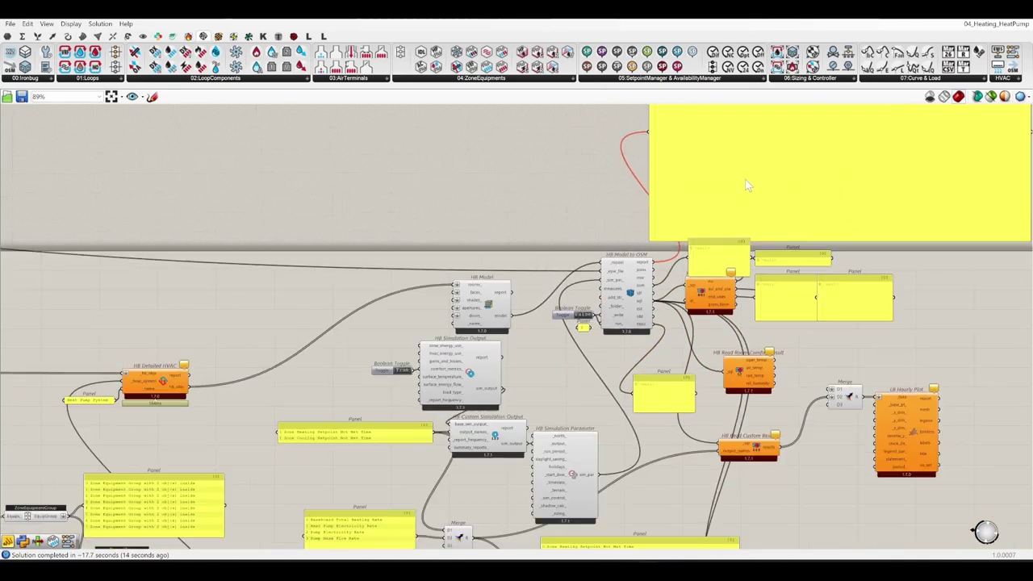
Return to the baseboard components and start a wire from CoilHtn_BaseboardRad's ToWaterLoop output
{"action": "right_click_drag", "start_coordinate": [342, 349], "coordinate": [549, 181]}
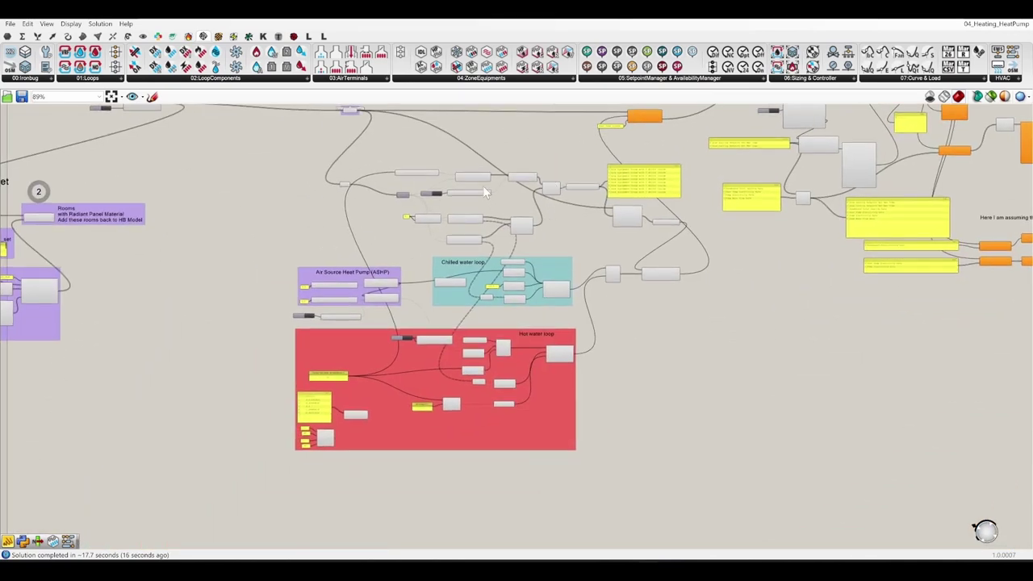
{"action": "scroll", "coordinate": [484, 191], "scroll_direction": "up", "scroll_amount": 5}
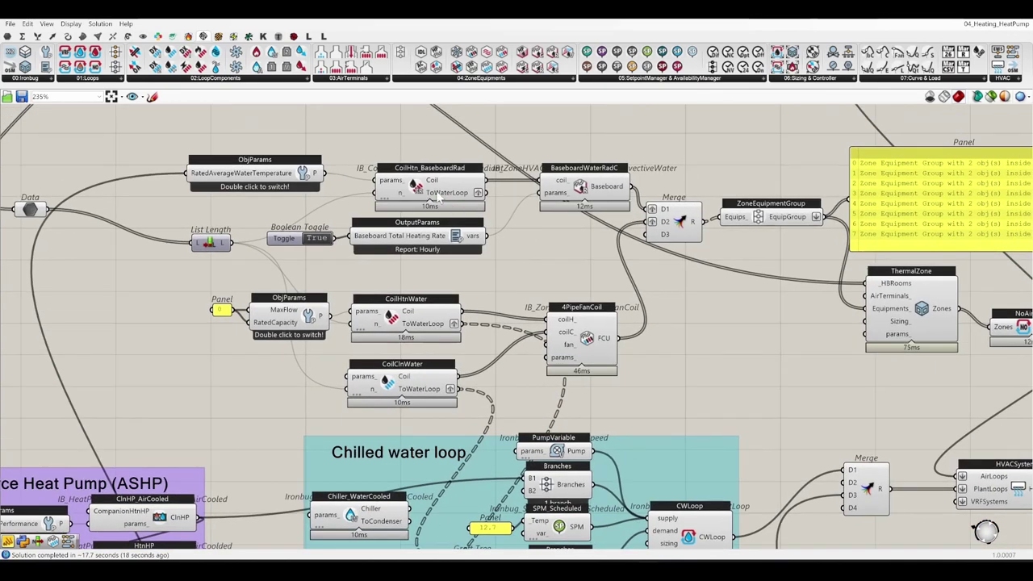
{"action": "left_click", "coordinate": [440, 196]}
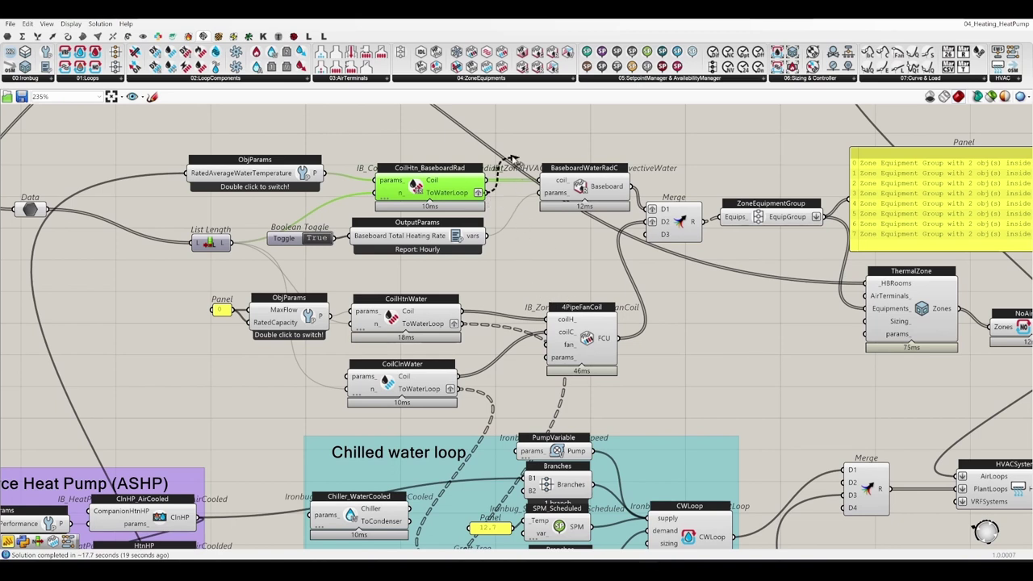
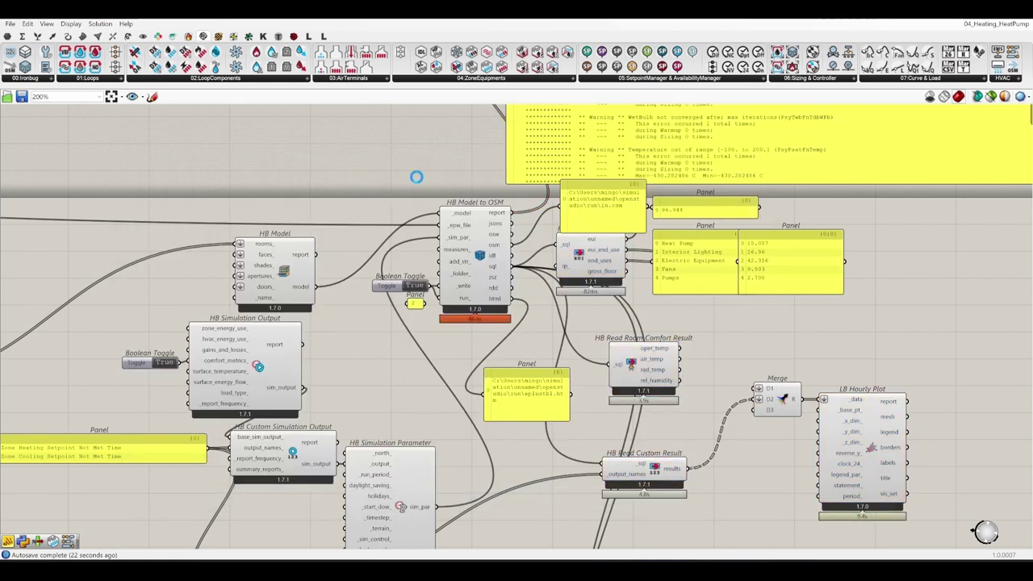
Move the Grasshopper window aside, examine the hourly result plots in the Rhino viewport, and restore the window to full screen
{"action": "right_click_drag", "start_coordinate": [913, 271], "coordinate": [839, 188]}
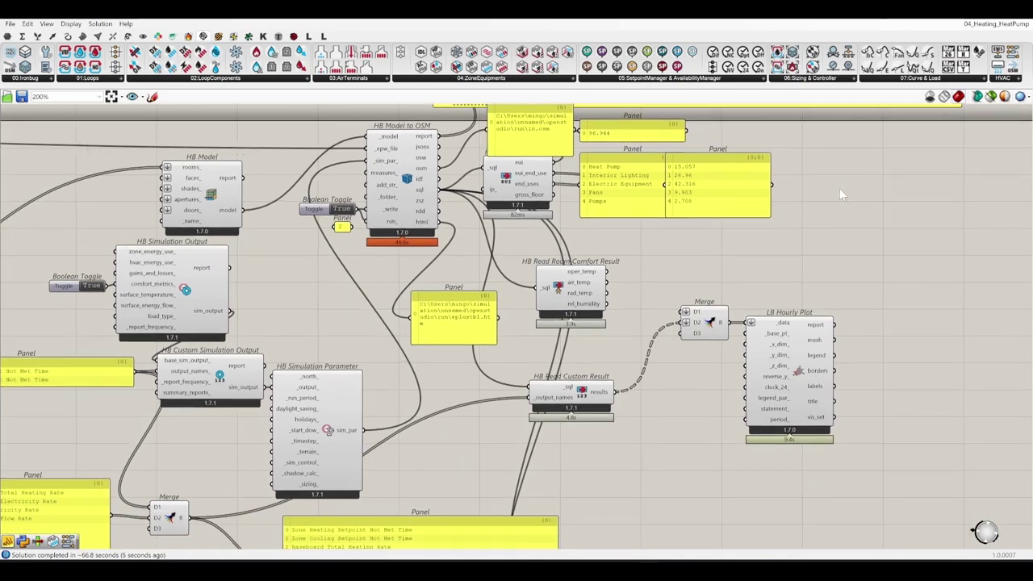
{"action": "left_click_drag", "start_coordinate": [469, 11], "coordinate": [765, 253]}
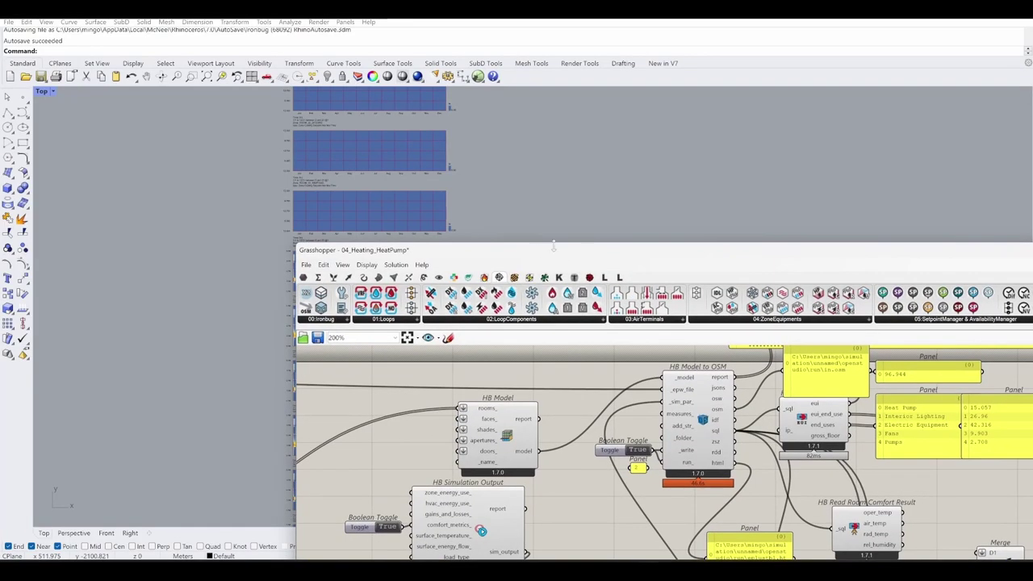
{"action": "left_click_drag", "start_coordinate": [599, 255], "coordinate": [839, 197]}
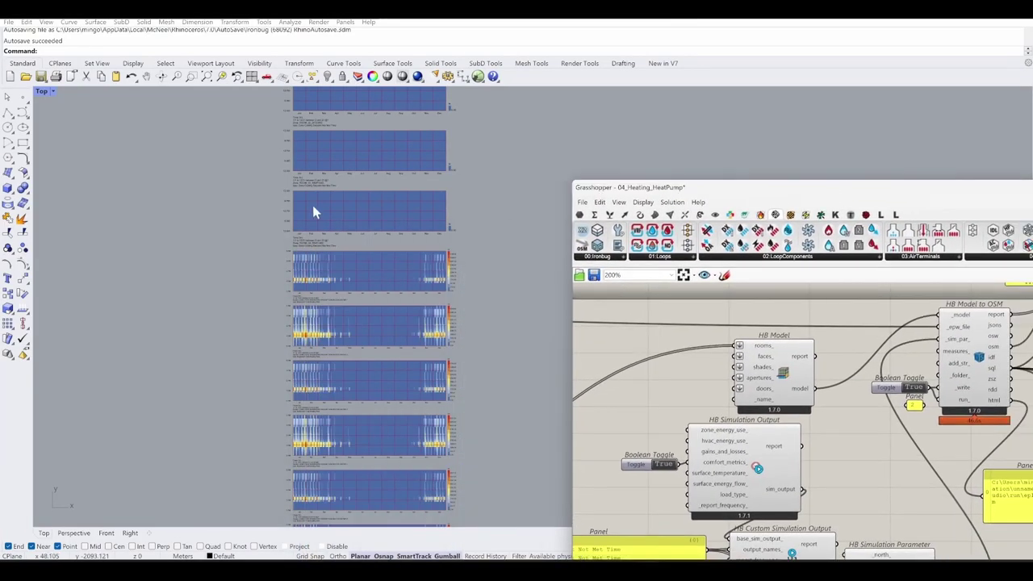
{"action": "scroll", "coordinate": [314, 212], "scroll_direction": "down", "scroll_amount": 8}
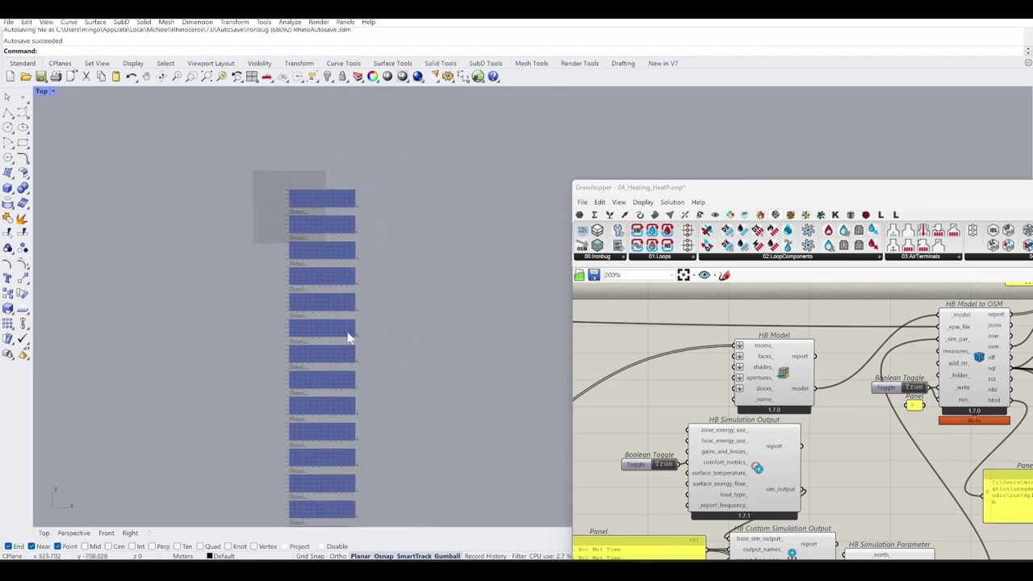
{"action": "scroll", "coordinate": [305, 260], "scroll_direction": "up", "scroll_amount": 4}
{"action": "scroll", "coordinate": [351, 208], "scroll_direction": "down", "scroll_amount": 3}
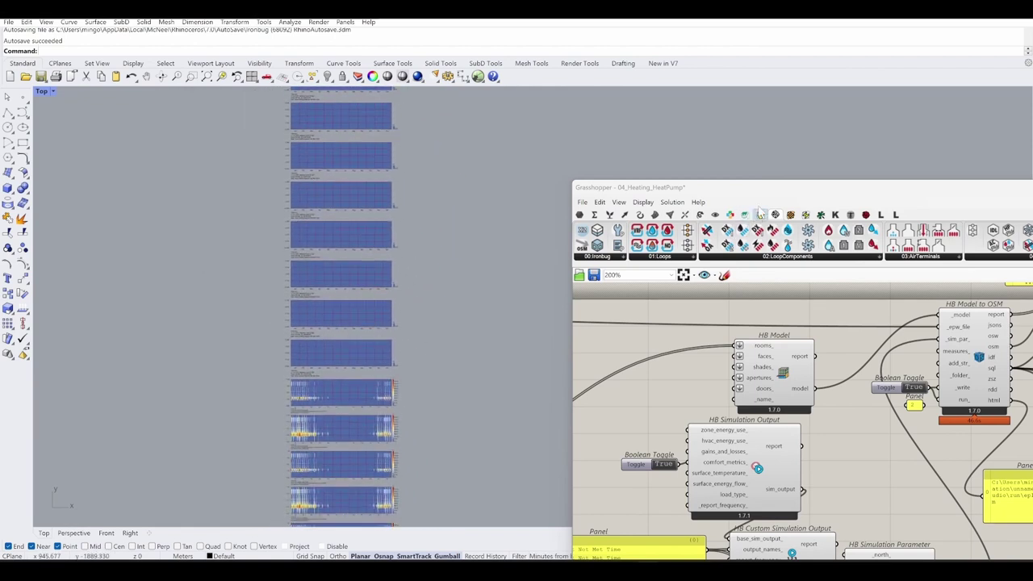
{"action": "left_click_drag", "start_coordinate": [772, 195], "coordinate": [256, 174]}
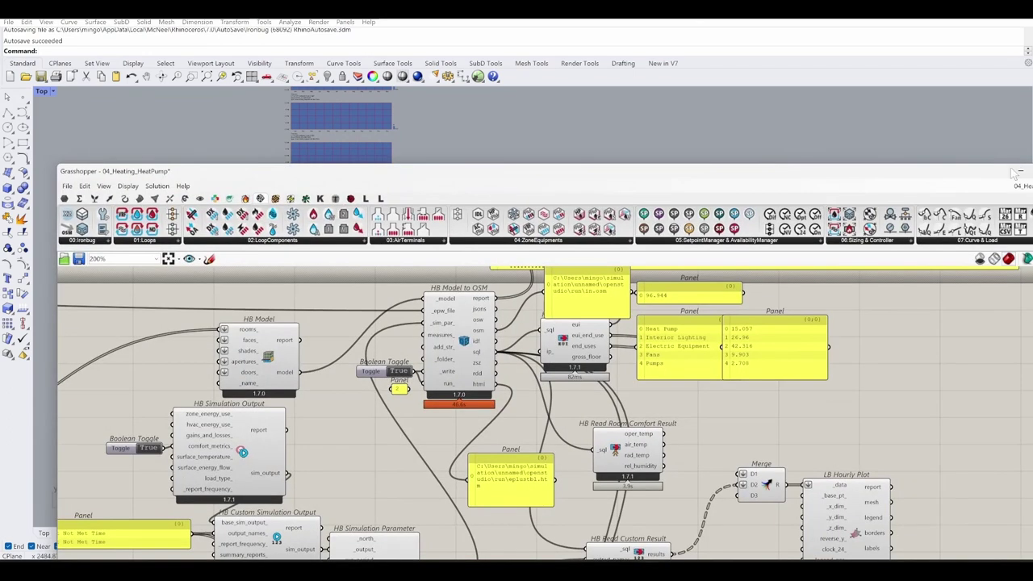
{"action": "left_click_drag", "start_coordinate": [1003, 175], "coordinate": [951, 173]}
{"action": "left_click", "coordinate": [995, 174]}
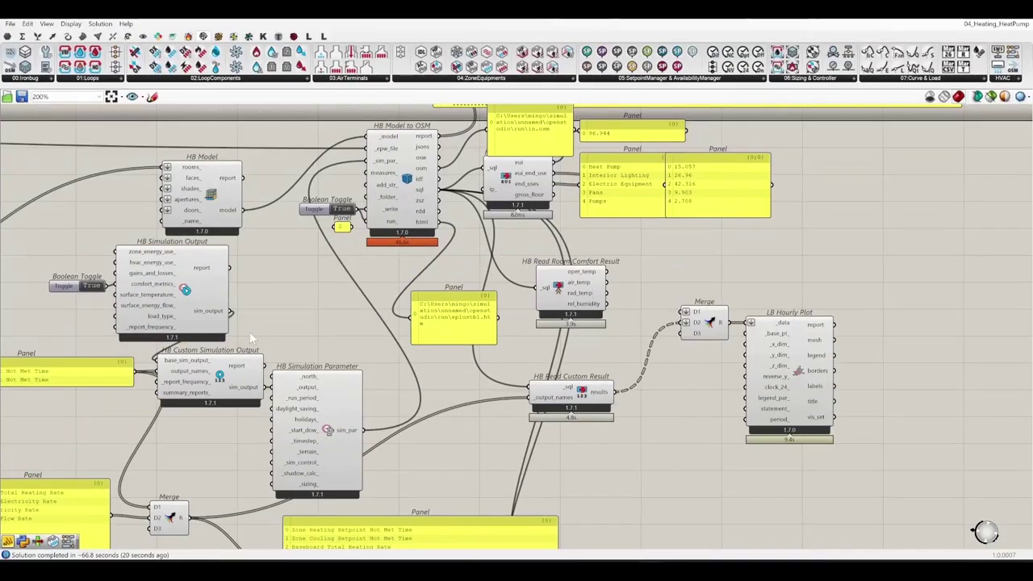
Examine the zone equipment, the air source heat pump, and the chilled and hot water loops across the definition
{"action": "right_click_drag", "start_coordinate": [250, 331], "coordinate": [783, 218]}
{"action": "scroll", "coordinate": [616, 333], "scroll_direction": "down", "scroll_amount": 4}
{"action": "scroll", "coordinate": [379, 305], "scroll_direction": "up", "scroll_amount": 4}
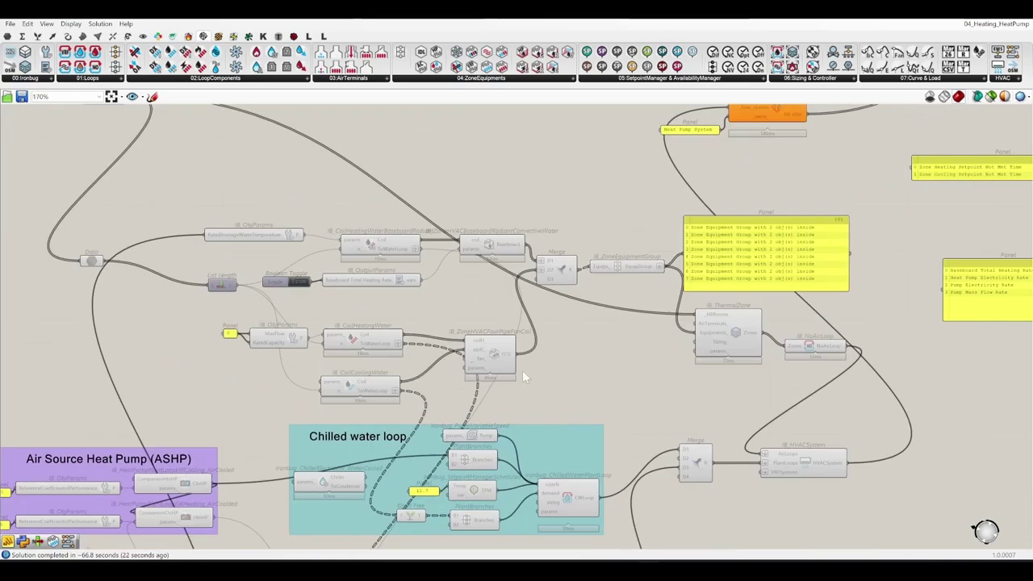
{"action": "right_click_drag", "start_coordinate": [560, 383], "coordinate": [619, 359]}
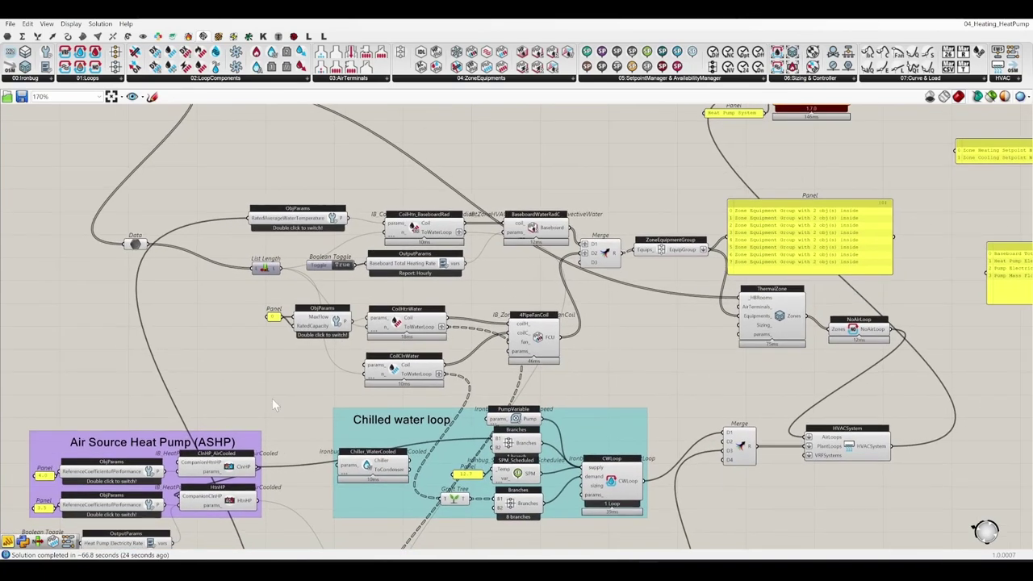
{"action": "right_click_drag", "start_coordinate": [150, 470], "coordinate": [300, 317]}
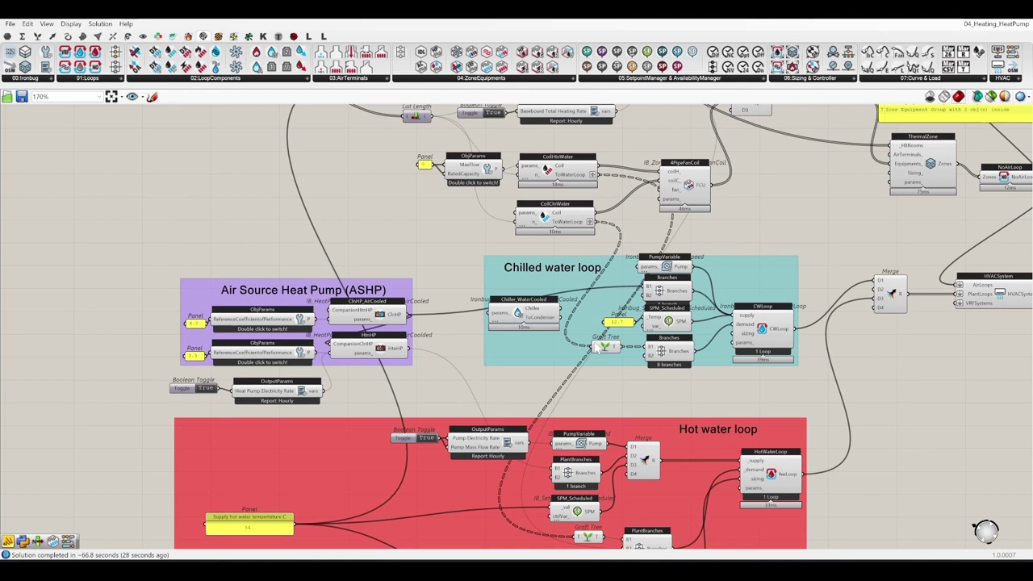
{"action": "right_click_drag", "start_coordinate": [724, 282], "coordinate": [649, 468]}
{"action": "scroll", "coordinate": [593, 312], "scroll_direction": "up", "scroll_amount": 2}
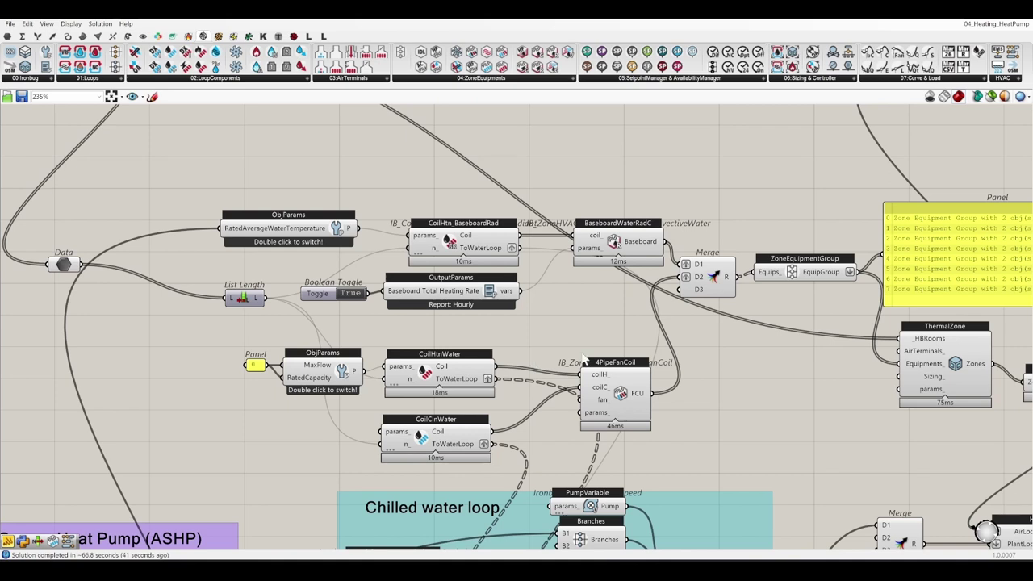
{"action": "scroll", "coordinate": [524, 331], "scroll_direction": "down", "scroll_amount": 5}
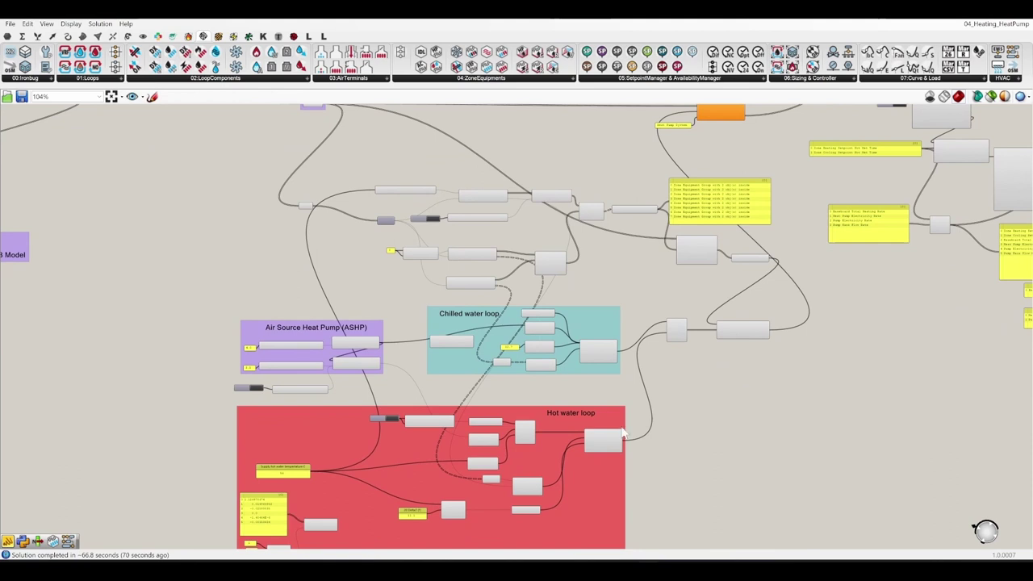
{"action": "scroll", "coordinate": [408, 254], "scroll_direction": "up", "scroll_amount": 3}
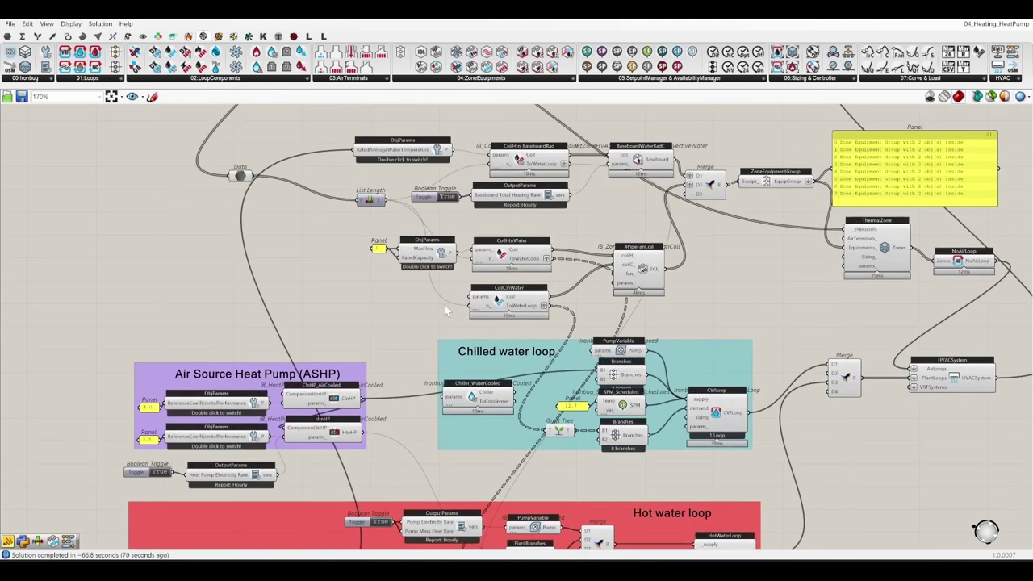
{"action": "scroll", "coordinate": [432, 198], "scroll_direction": "down", "scroll_amount": 4}
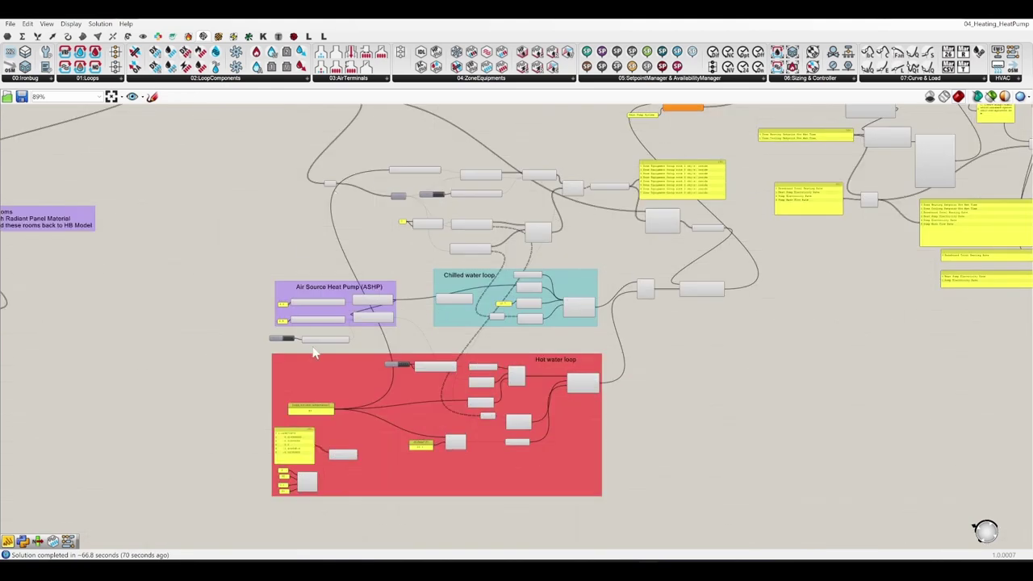
{"action": "right_click_drag", "start_coordinate": [588, 240], "coordinate": [472, 202]}
{"action": "right_click_drag", "start_coordinate": [539, 212], "coordinate": [537, 339]}
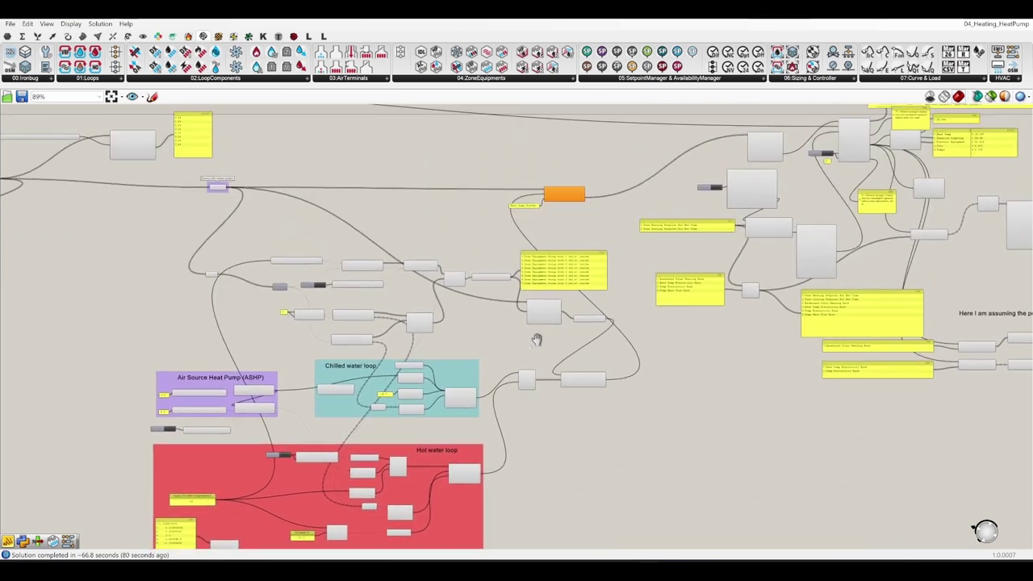
{"action": "right_click_drag", "start_coordinate": [498, 313], "coordinate": [563, 287]}
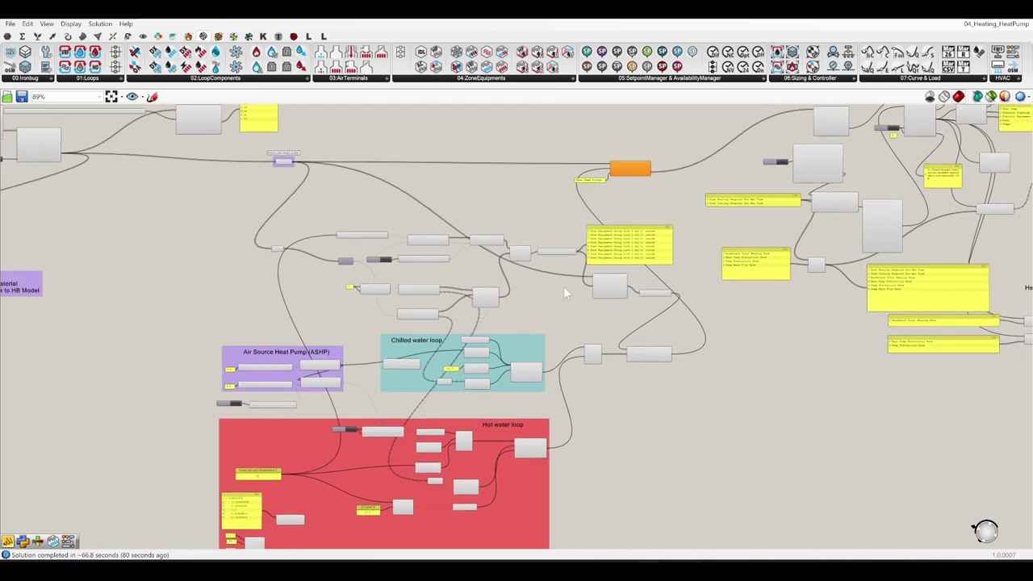
{"action": "scroll", "coordinate": [451, 303], "scroll_direction": "up", "scroll_amount": 3}
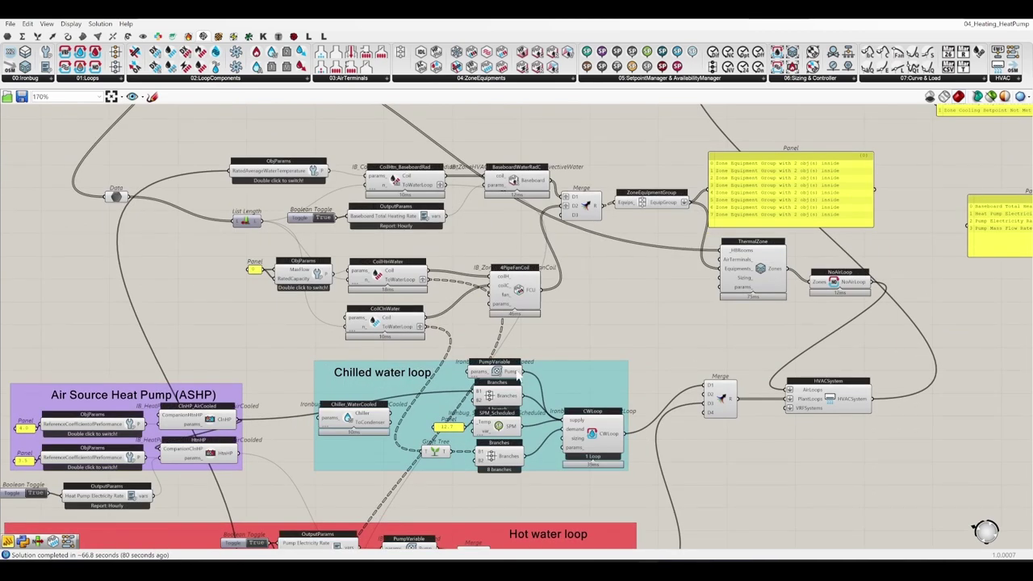
{"action": "scroll", "coordinate": [600, 284], "scroll_direction": "down", "scroll_amount": 4}
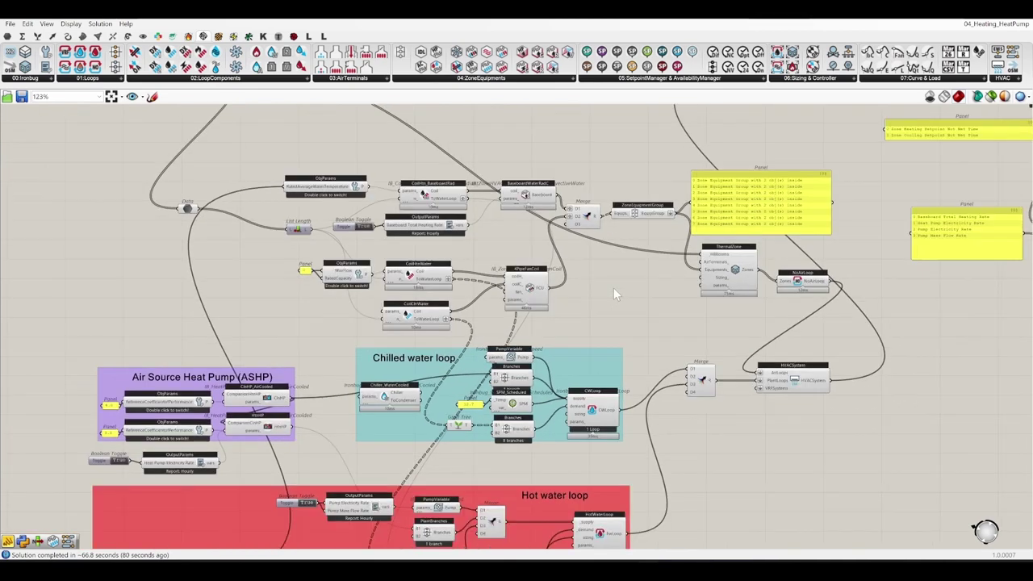
{"action": "scroll", "coordinate": [297, 234], "scroll_direction": "up", "scroll_amount": 6}
{"action": "scroll", "coordinate": [300, 238], "scroll_direction": "down", "scroll_amount": 5}
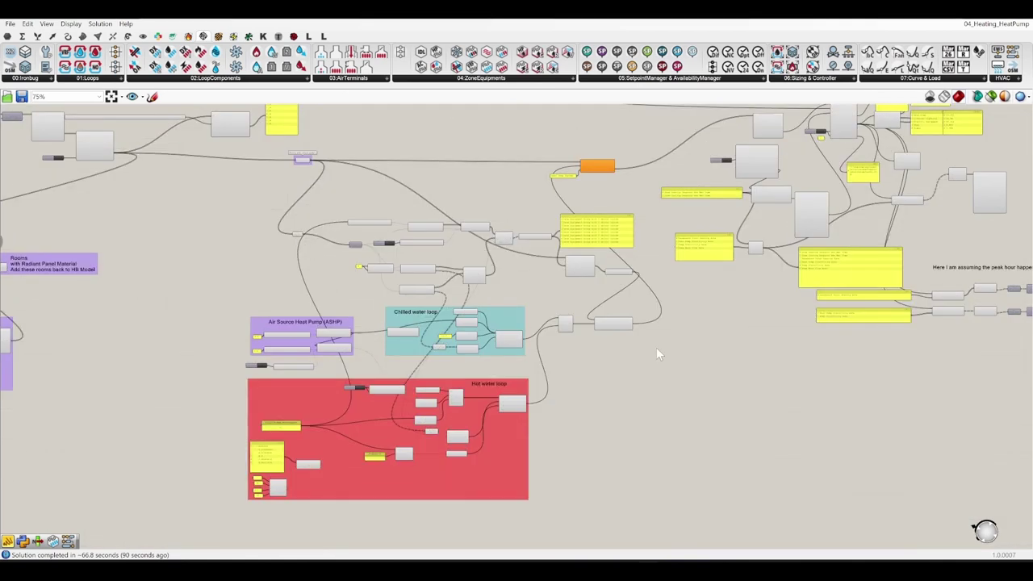
Add an HVACTemplate component in the empty area below the hot water loop and load the advanced Sys13_RadiantCeiling+Elec DOAS template
{"action": "right_click_drag", "start_coordinate": [640, 388], "coordinate": [602, 255]}
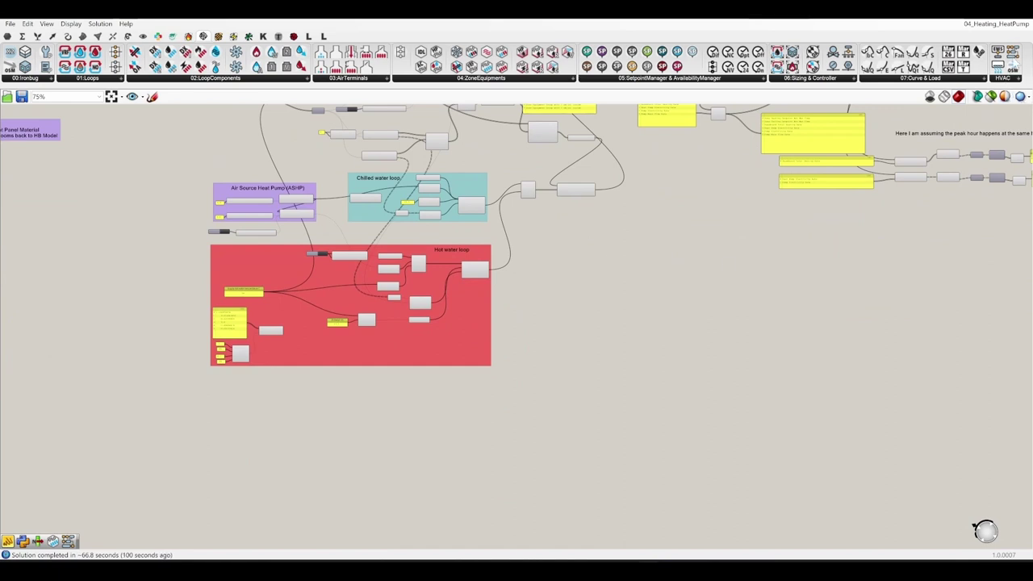
{"action": "left_click", "coordinate": [581, 406]}
{"action": "scroll", "coordinate": [585, 417], "scroll_direction": "up", "scroll_amount": 5}
{"action": "left_click", "coordinate": [593, 388]}
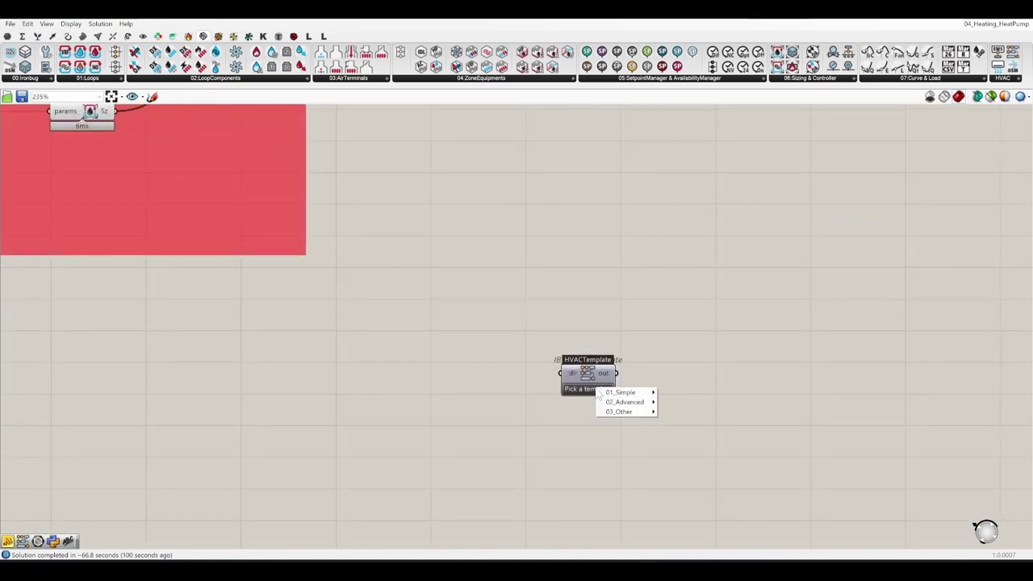
{"action": "mouse_move", "coordinate": [641, 404]}
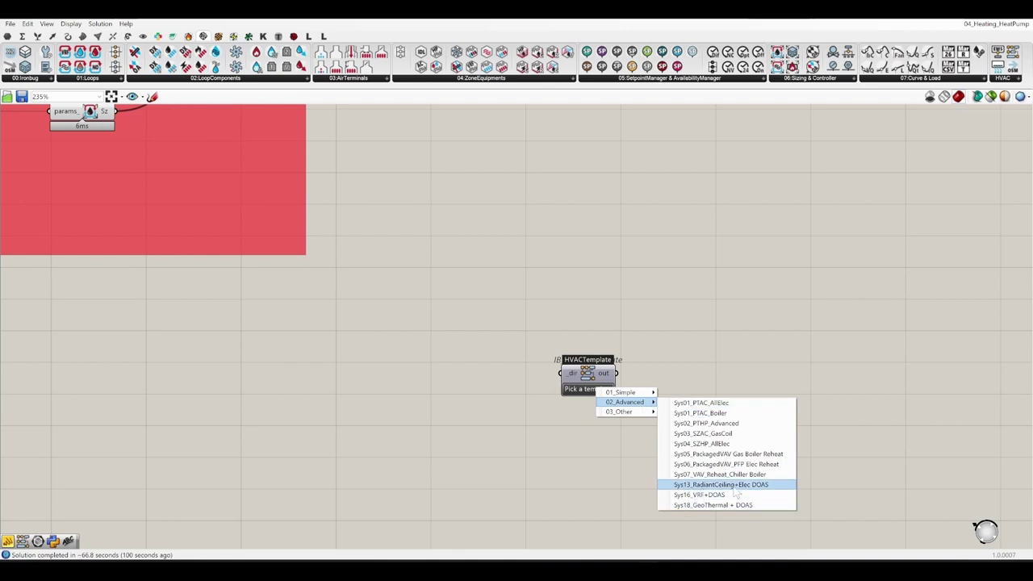
{"action": "left_click", "coordinate": [769, 486]}
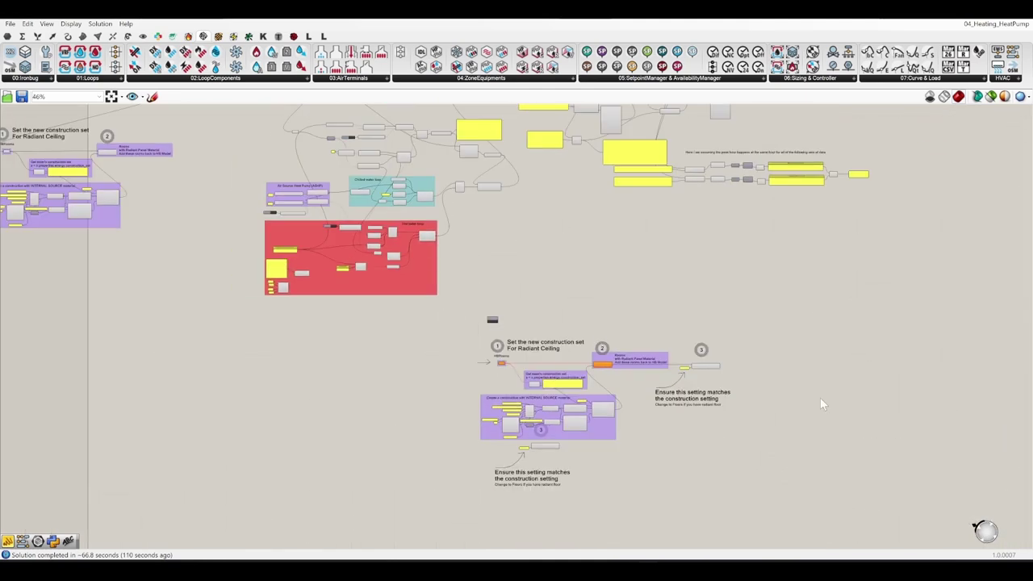
Open the template's HVAC cluster and copy its Main Heating Coil Parameters and DOAS groups
{"action": "scroll", "coordinate": [565, 397], "scroll_direction": "up", "scroll_amount": 8}
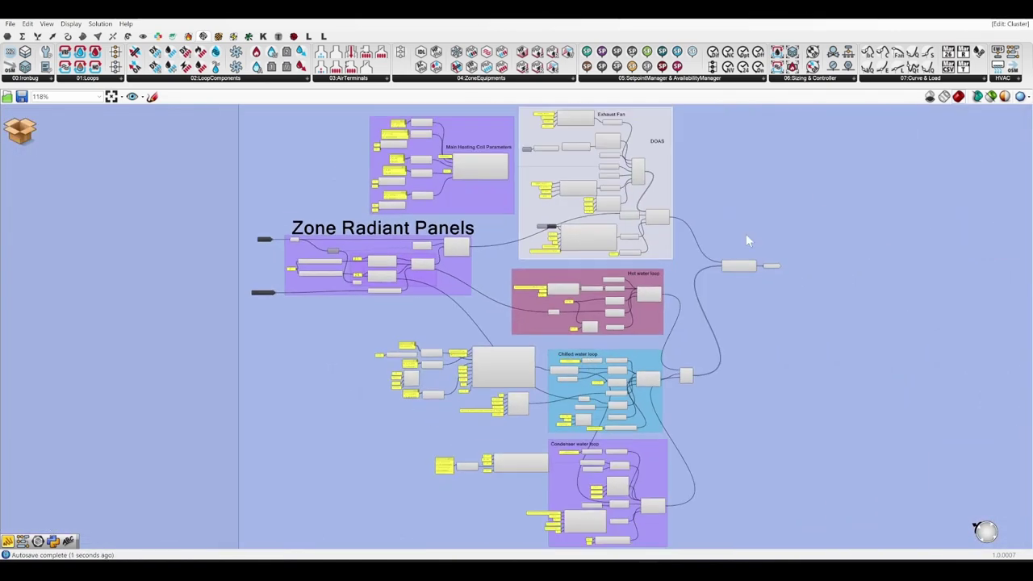
{"action": "right_click_drag", "start_coordinate": [743, 219], "coordinate": [740, 371]}
{"action": "scroll", "coordinate": [616, 329], "scroll_direction": "up", "scroll_amount": 4}
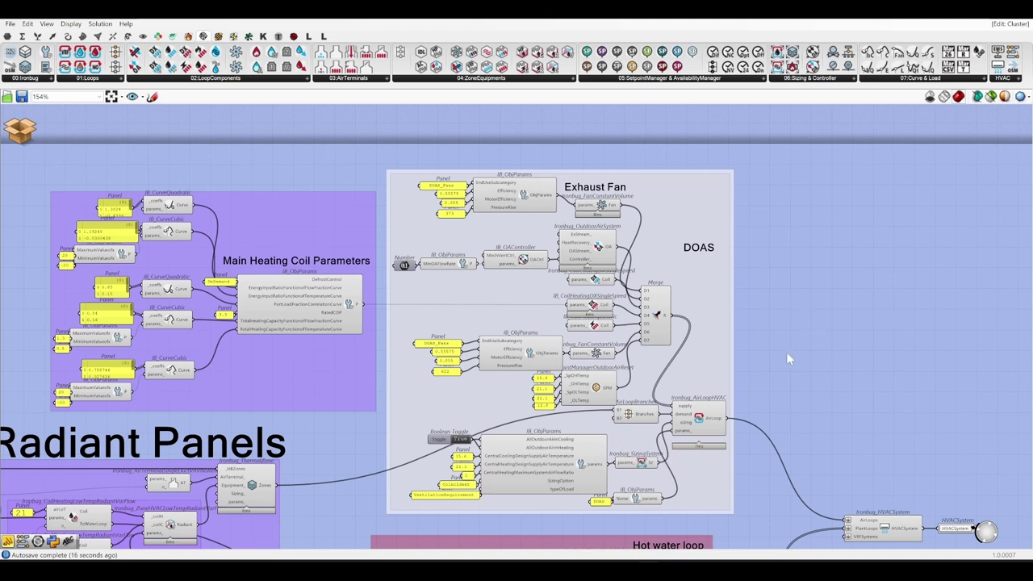
{"action": "scroll", "coordinate": [786, 352], "scroll_direction": "down", "scroll_amount": 2}
{"action": "left_click_drag", "start_coordinate": [795, 441], "coordinate": [474, 160]}
{"action": "right_click_drag", "start_coordinate": [481, 395], "coordinate": [547, 399]}
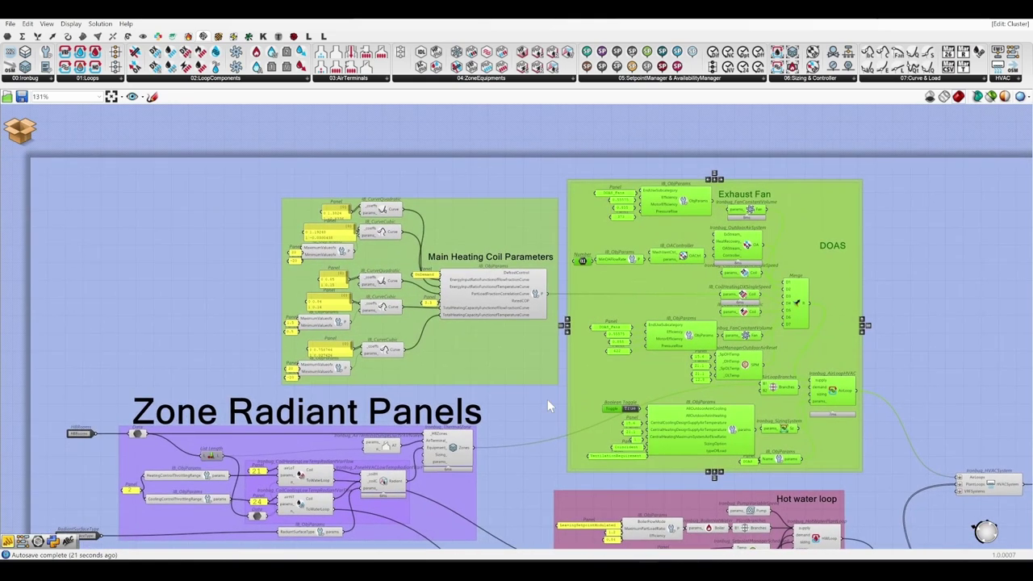
{"action": "left_click_drag", "start_coordinate": [555, 394], "coordinate": [233, 164]}
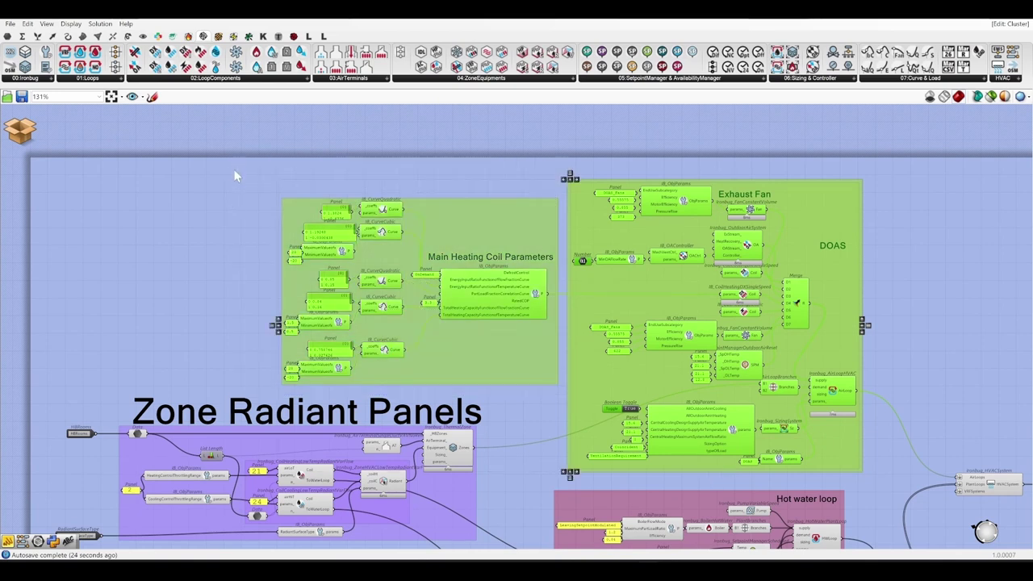
Leave the cluster without saving changes and paste the copied heating coil and DOAS groups above the main definition
{"action": "left_click", "coordinate": [19, 129]}
{"action": "left_click", "coordinate": [58, 146]}
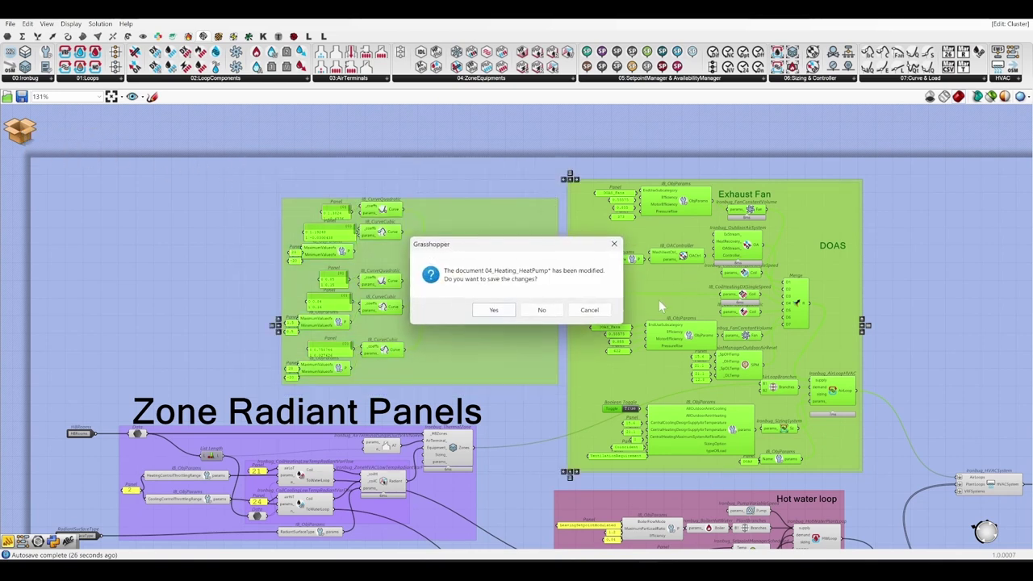
{"action": "left_click", "coordinate": [540, 309]}
{"action": "scroll", "coordinate": [726, 250], "scroll_direction": "down", "scroll_amount": 8}
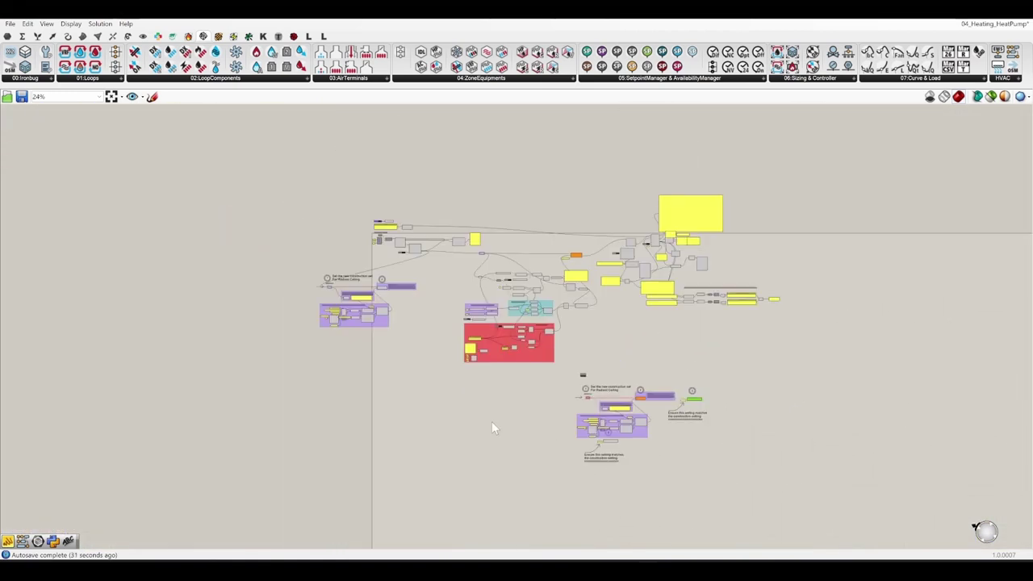
{"action": "scroll", "coordinate": [524, 242], "scroll_direction": "up", "scroll_amount": 4}
{"action": "left_click_drag", "start_coordinate": [517, 256], "coordinate": [656, 133]}
{"action": "right_click_drag", "start_coordinate": [609, 306], "coordinate": [449, 104]}
Delete the HVACTemplate component and all the leftover radiant ceiling template components below the main definition
{"action": "scroll", "coordinate": [532, 243], "scroll_direction": "down", "scroll_amount": 3}
{"action": "left_click_drag", "start_coordinate": [502, 270], "coordinate": [762, 435]}
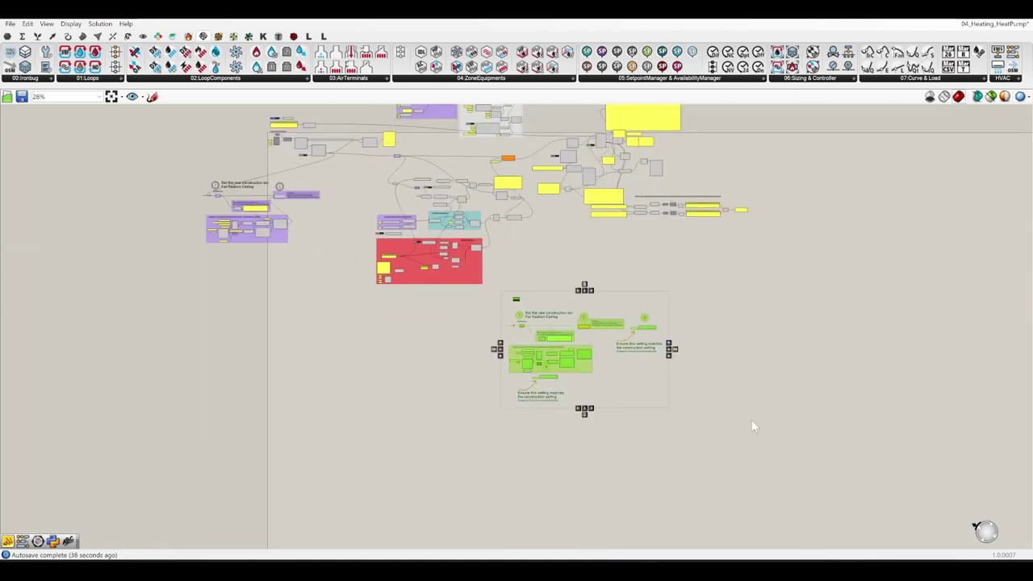
{"action": "key", "text": "Delete"}
{"action": "right_click_drag", "start_coordinate": [547, 303], "coordinate": [655, 422]}
Shift the zone equipment, heat pump and water loop components down to make room beneath the room wires
{"action": "scroll", "coordinate": [618, 338], "scroll_direction": "up", "scroll_amount": 3}
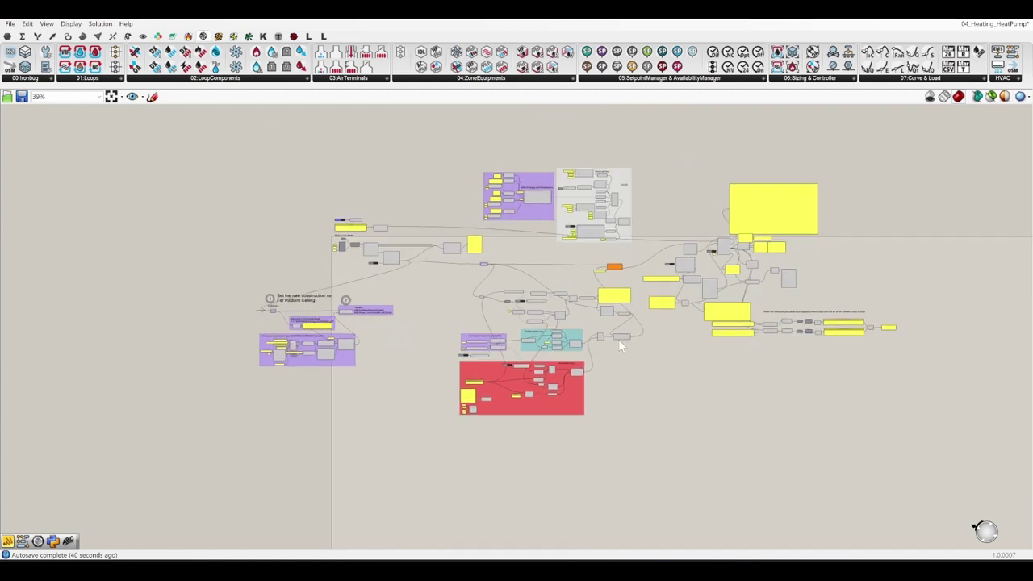
{"action": "left_click_drag", "start_coordinate": [647, 453], "coordinate": [390, 270]}
{"action": "left_click_drag", "start_coordinate": [615, 284], "coordinate": [615, 379]}
{"action": "left_click", "coordinate": [529, 313]}
{"action": "right_click_drag", "start_coordinate": [537, 295], "coordinate": [555, 375]}
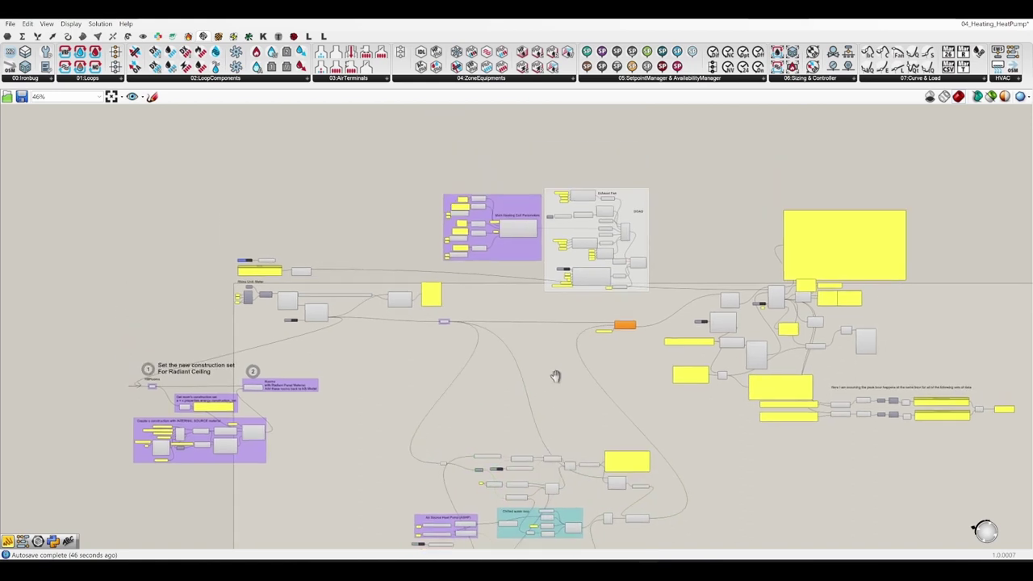
Move the pasted Main Heating Coil Parameters and DOAS groups into the free space above the zone equipment
{"action": "scroll", "coordinate": [626, 278], "scroll_direction": "up", "scroll_amount": 2}
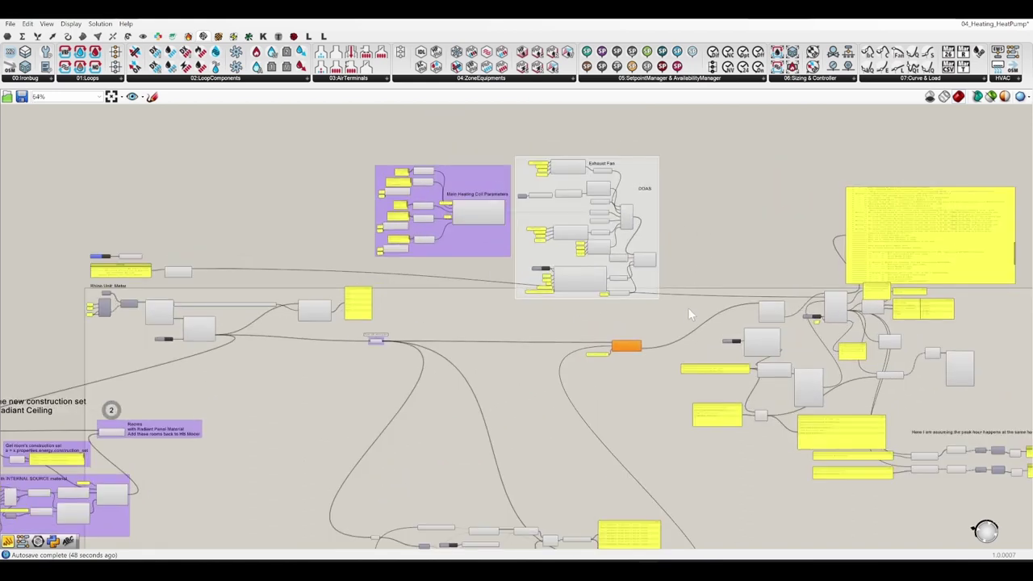
{"action": "left_click_drag", "start_coordinate": [687, 308], "coordinate": [376, 126]}
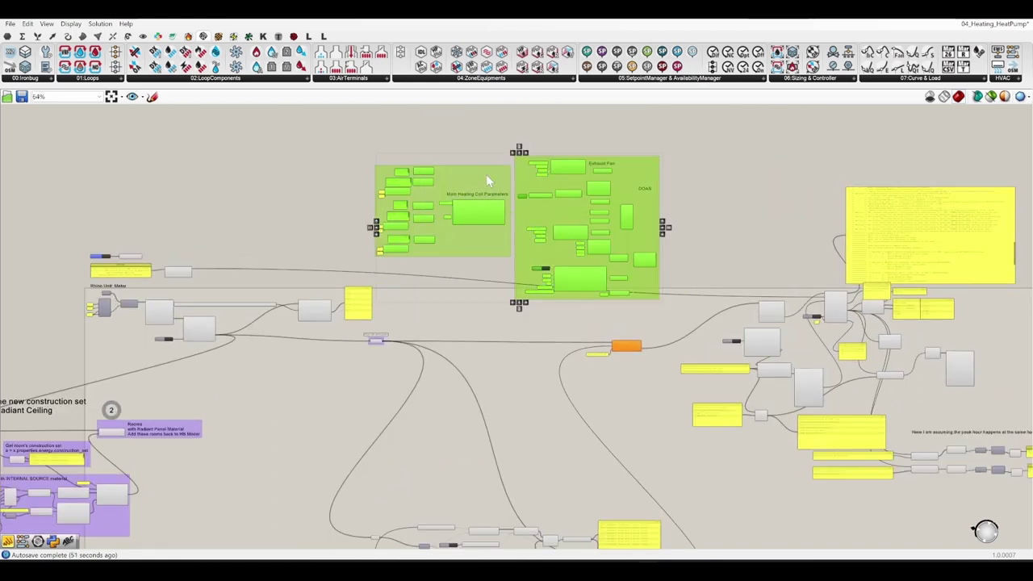
{"action": "left_click_drag", "start_coordinate": [486, 179], "coordinate": [404, 375]}
{"action": "right_click_drag", "start_coordinate": [632, 382], "coordinate": [656, 298]}
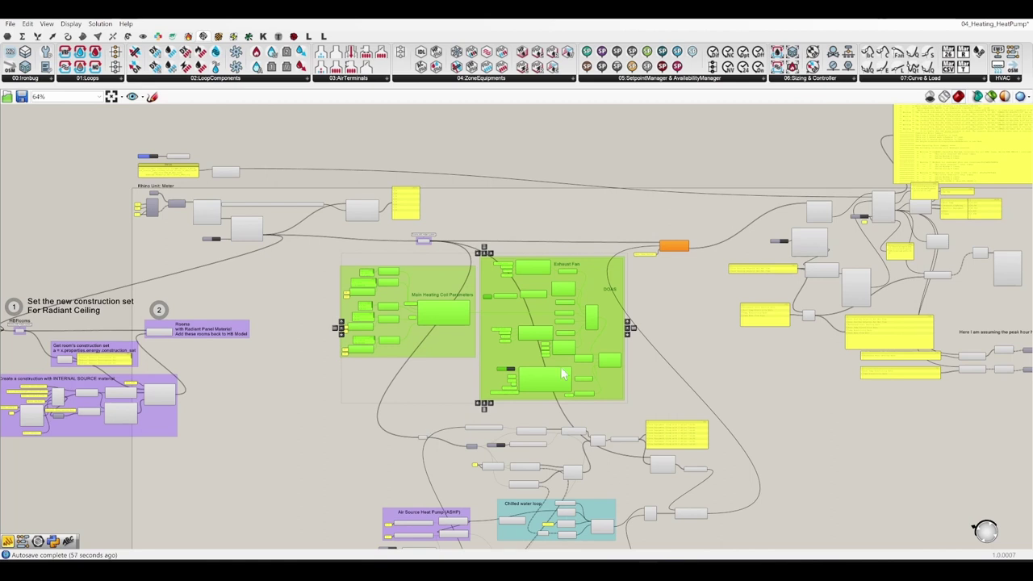
Move the NoAirLoop component farther away from the ThermalZone component to open space beside the DOAS group
{"action": "scroll", "coordinate": [607, 299], "scroll_direction": "up", "scroll_amount": 2}
{"action": "left_click_drag", "start_coordinate": [609, 272], "coordinate": [690, 294]}
{"action": "right_click_drag", "start_coordinate": [756, 365], "coordinate": [682, 259]}
{"action": "left_click", "coordinate": [686, 323]}
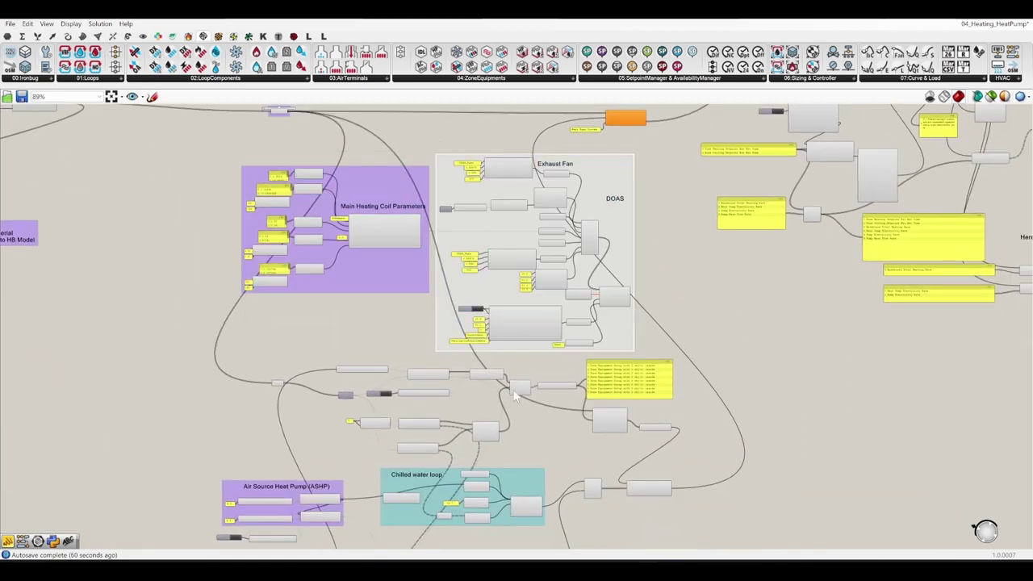
{"action": "right_click_drag", "start_coordinate": [523, 428], "coordinate": [530, 395]}
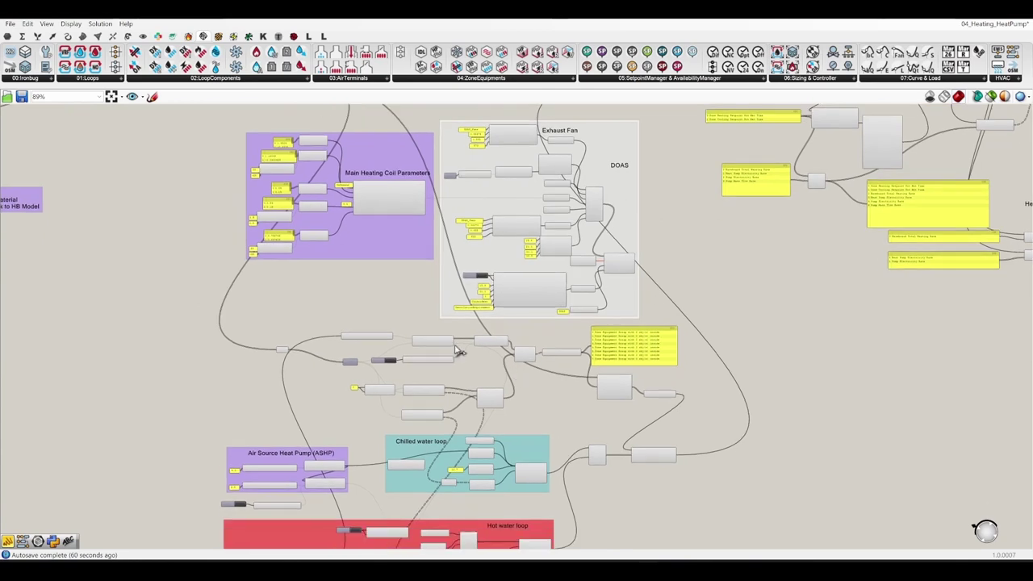
{"action": "scroll", "coordinate": [459, 351], "scroll_direction": "up", "scroll_amount": 4}
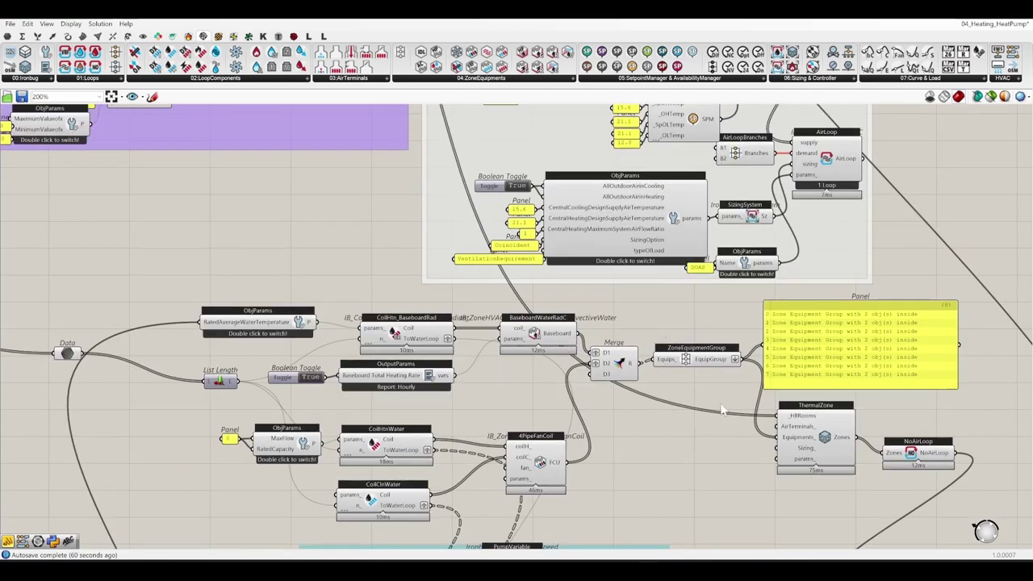
{"action": "right_click_drag", "start_coordinate": [588, 398], "coordinate": [333, 412]}
{"action": "left_click", "coordinate": [598, 388]}
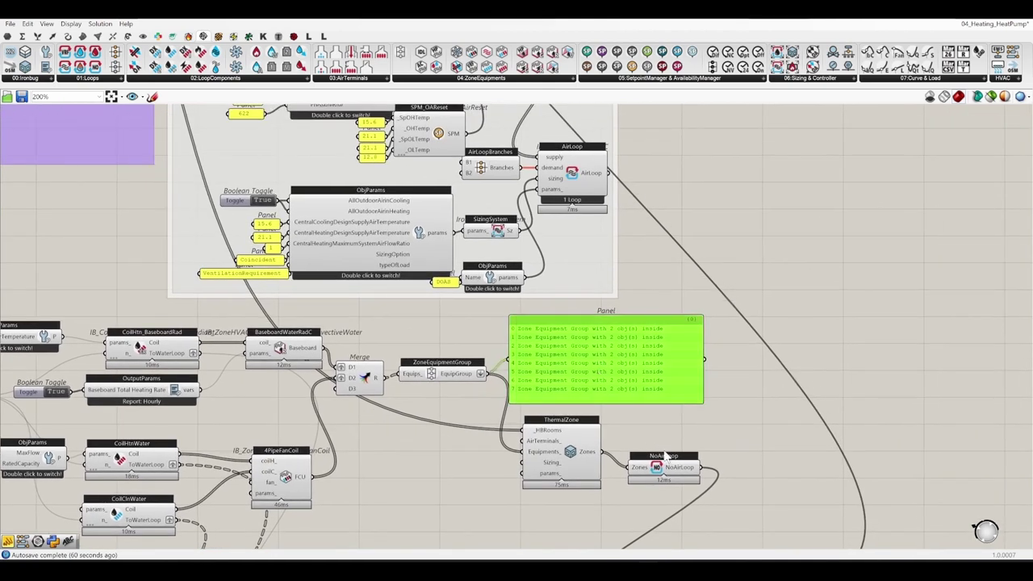
{"action": "left_click_drag", "start_coordinate": [663, 467], "coordinate": [894, 393]}
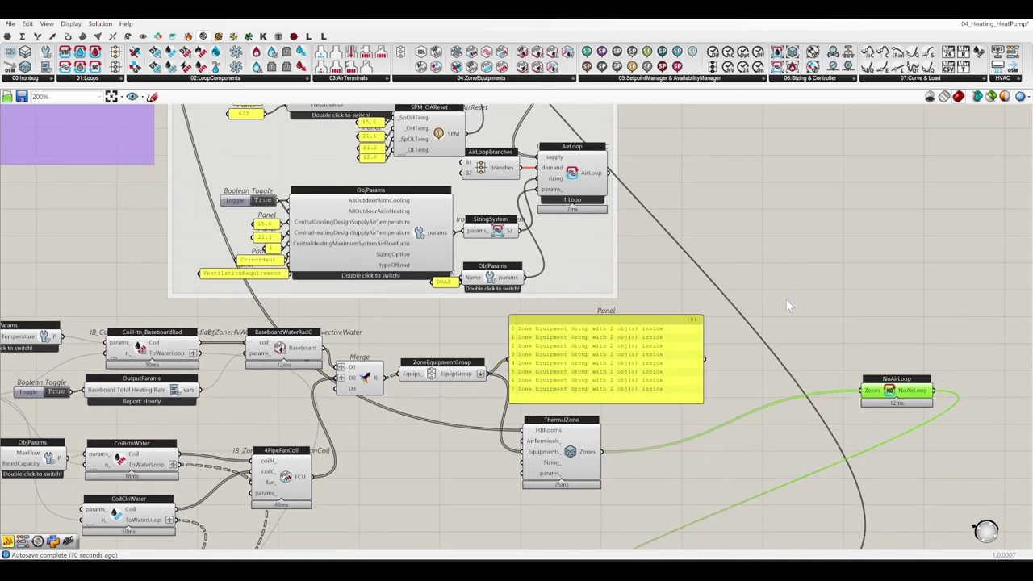
Move the HVACSystem component well clear of the zone equipment, below and beyond the NoAirLoop component
{"action": "scroll", "coordinate": [578, 316], "scroll_direction": "down", "scroll_amount": 5}
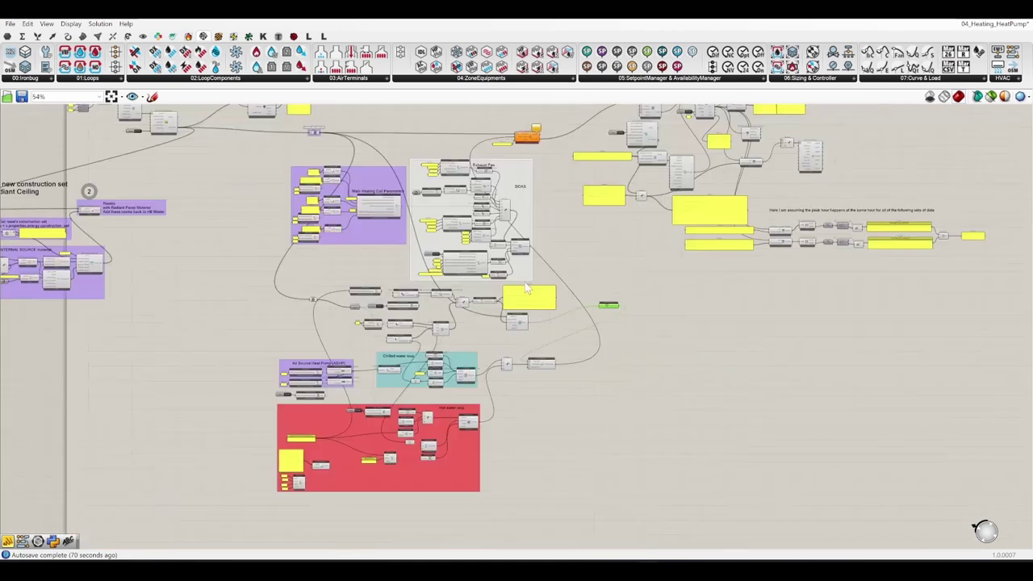
{"action": "scroll", "coordinate": [579, 315], "scroll_direction": "up", "scroll_amount": 5}
{"action": "left_click_drag", "start_coordinate": [662, 282], "coordinate": [823, 461]}
{"action": "right_click_drag", "start_coordinate": [524, 372], "coordinate": [698, 504]}
{"action": "scroll", "coordinate": [602, 326], "scroll_direction": "down", "scroll_amount": 3}
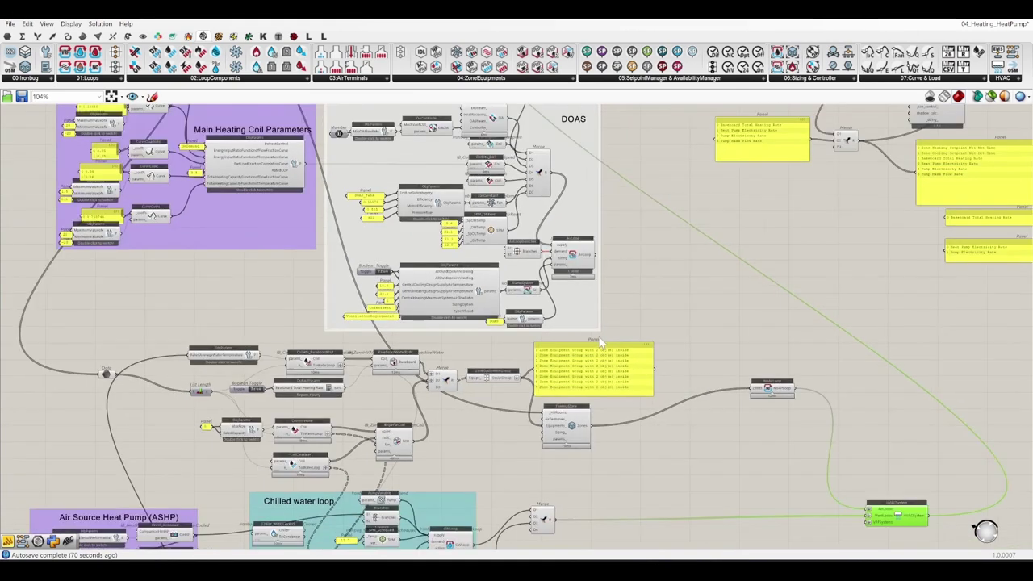
Shift the zone equipment, heat pump and water loop components leftward below the DOAS group, and place the rooms parameter just above them
{"action": "right_click_drag", "start_coordinate": [627, 307], "coordinate": [623, 330]}
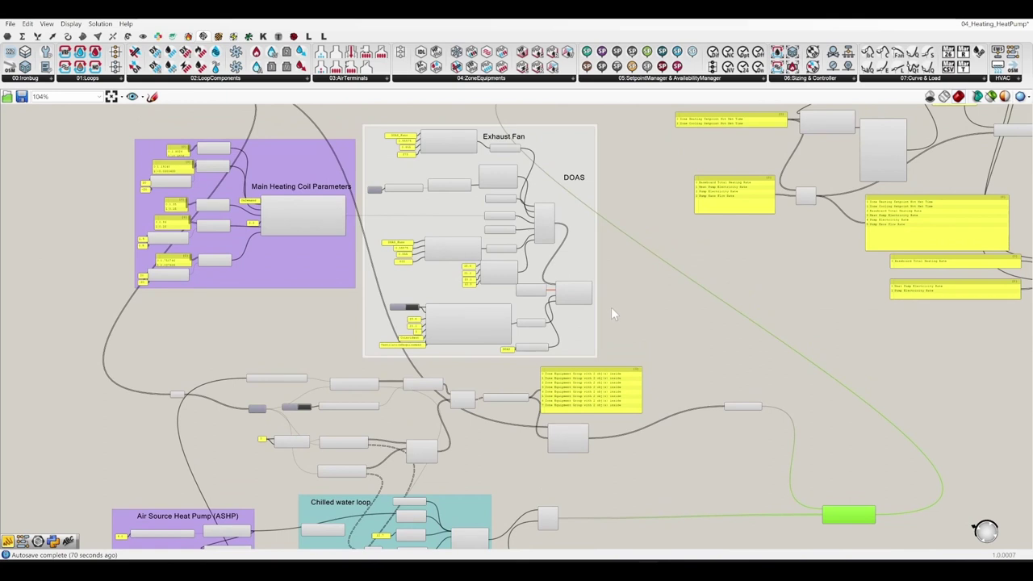
{"action": "right_click_drag", "start_coordinate": [565, 455], "coordinate": [603, 396]}
{"action": "scroll", "coordinate": [650, 253], "scroll_direction": "down", "scroll_amount": 3}
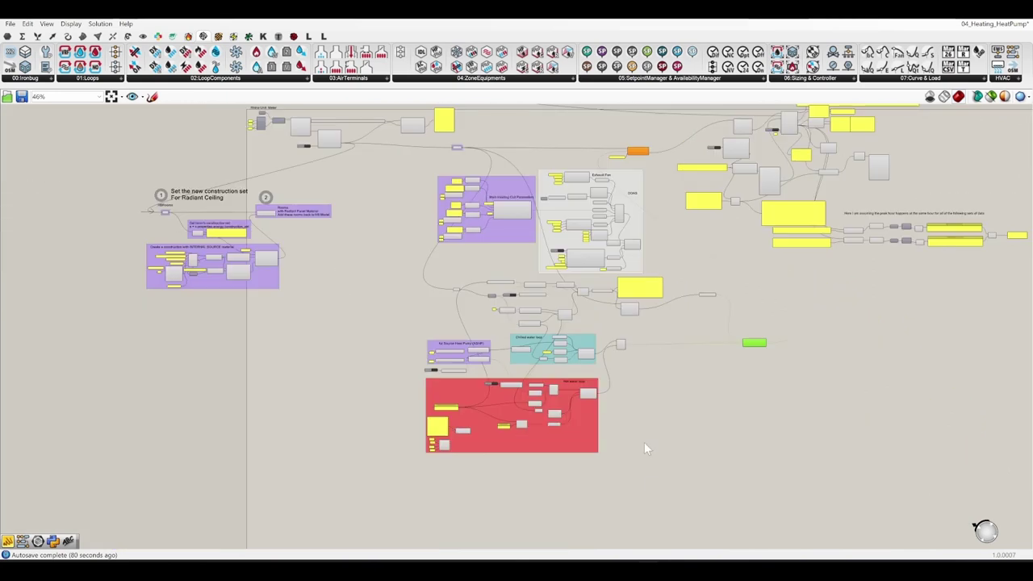
{"action": "left_click_drag", "start_coordinate": [471, 343], "coordinate": [422, 277]}
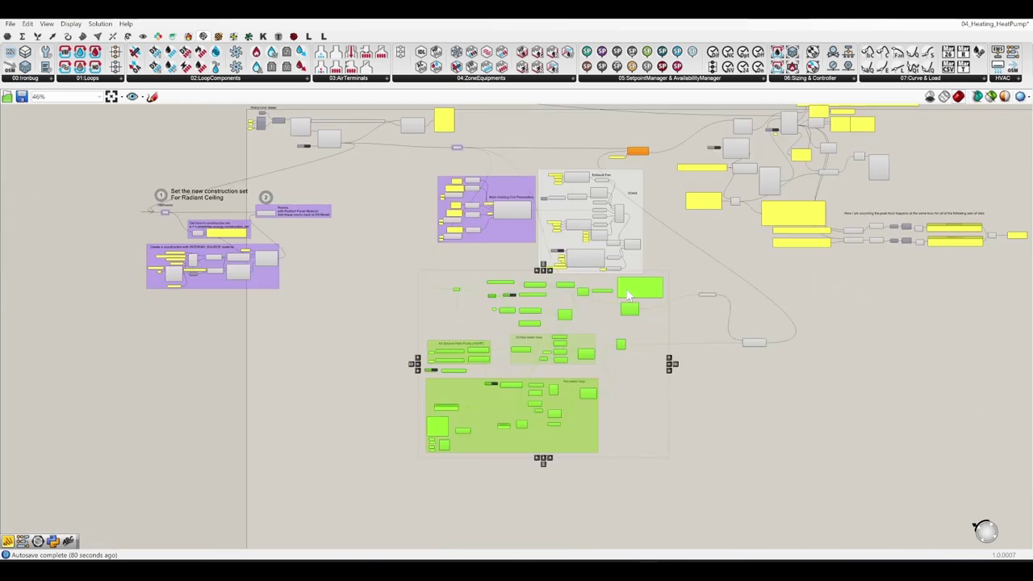
{"action": "left_click_drag", "start_coordinate": [632, 296], "coordinate": [539, 307]}
{"action": "left_click", "coordinate": [456, 147]}
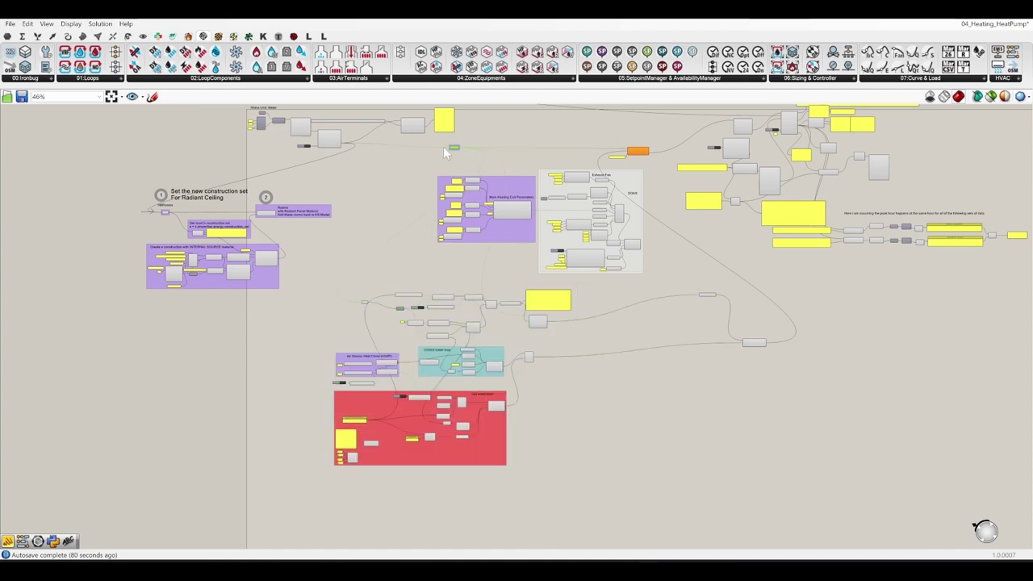
{"action": "scroll", "coordinate": [601, 291], "scroll_direction": "up", "scroll_amount": 4}
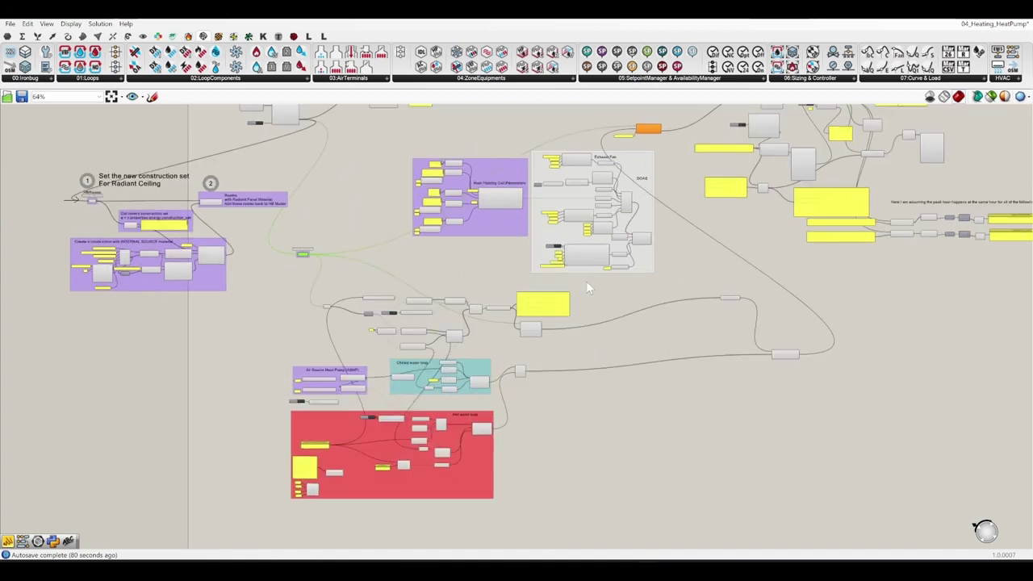
Connect the ThermalZone's Zones output to the B2 input of AirLoopBranches in the DOAS group
{"action": "right_click_drag", "start_coordinate": [585, 309], "coordinate": [523, 345]}
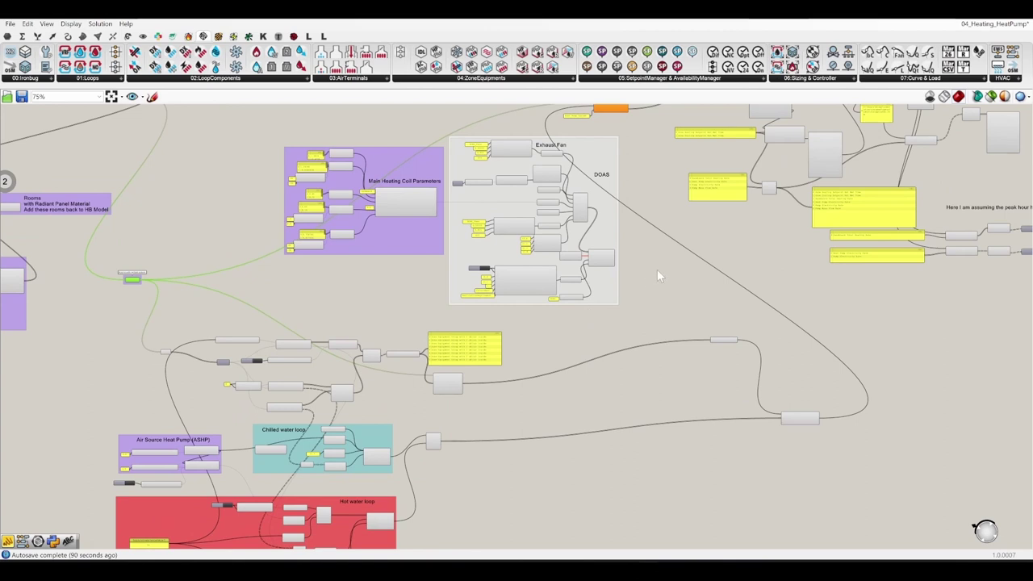
{"action": "right_click_drag", "start_coordinate": [657, 269], "coordinate": [639, 300]}
{"action": "scroll", "coordinate": [599, 318], "scroll_direction": "up", "scroll_amount": 4}
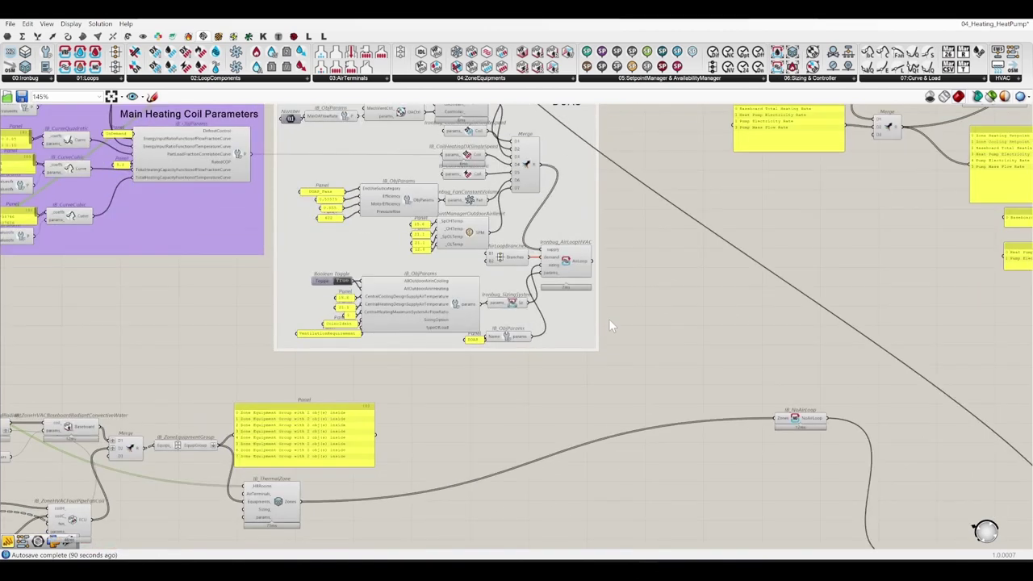
{"action": "mouse_move", "coordinate": [457, 371]}
{"action": "right_mouse_down"}
{"action": "mouse_move", "coordinate": [518, 328]}
{"action": "mouse_move", "coordinate": [463, 384]}
{"action": "right_mouse_up"}
{"action": "left_click", "coordinate": [534, 366]}
{"action": "left_click_drag", "start_coordinate": [370, 455], "coordinate": [585, 226]}
{"action": "left_click", "coordinate": [569, 214]}
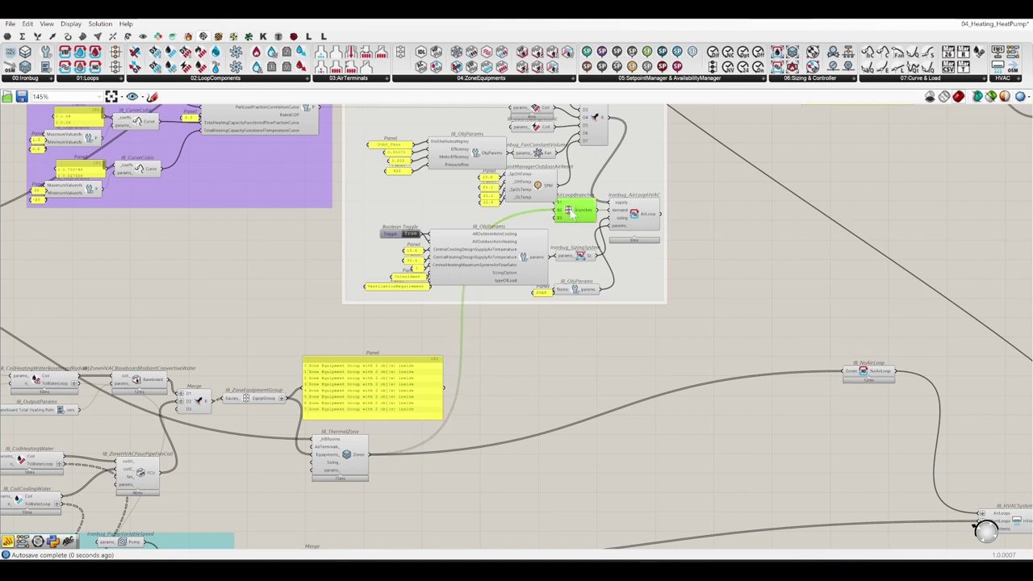
{"action": "left_click", "coordinate": [722, 236]}
{"action": "scroll", "coordinate": [613, 194], "scroll_direction": "up", "scroll_amount": 4}
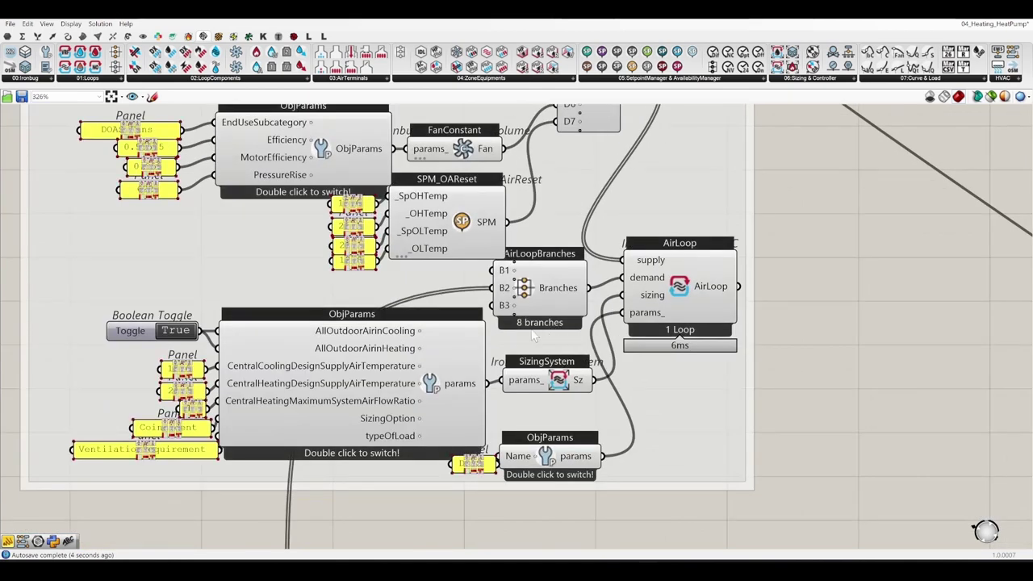
{"action": "scroll", "coordinate": [532, 337], "scroll_direction": "down", "scroll_amount": 3}
Delete the NoAirLoop component and connect the DOAS AirLoop output to the HVACSystem's AirLoops input instead
{"action": "left_click", "coordinate": [615, 305]}
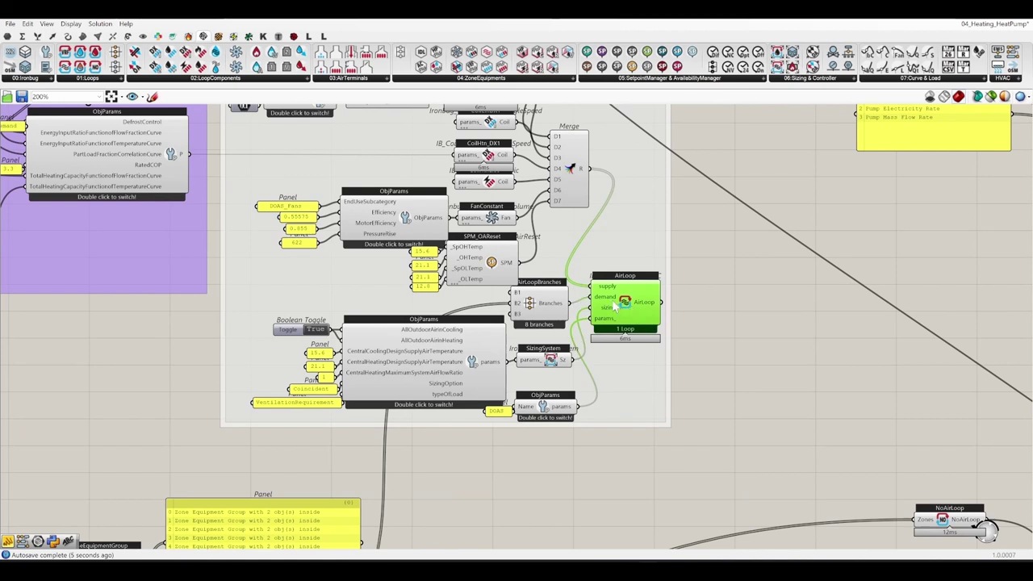
{"action": "scroll", "coordinate": [615, 306], "scroll_direction": "down", "scroll_amount": 3}
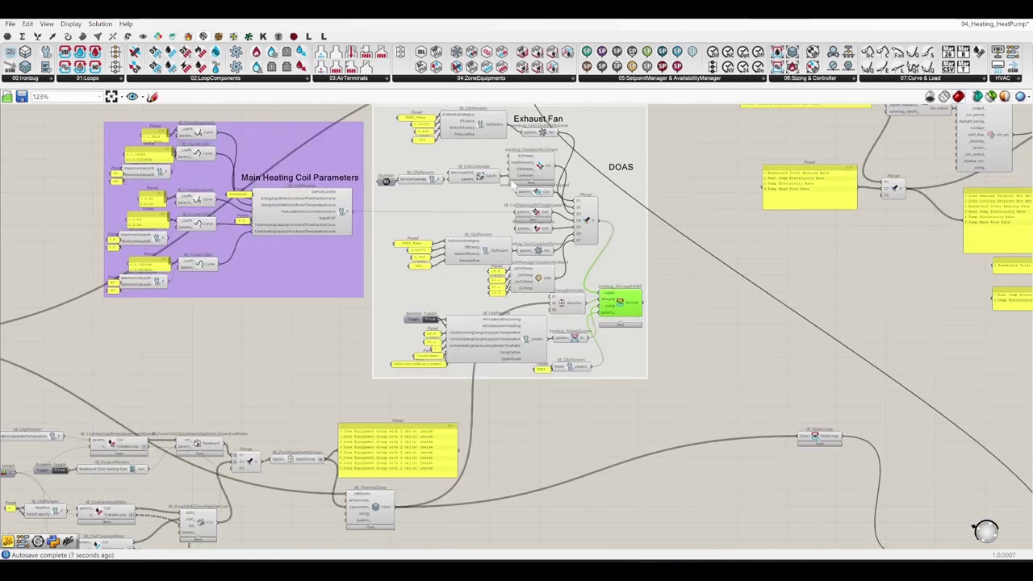
{"action": "right_click_drag", "start_coordinate": [680, 353], "coordinate": [589, 311]}
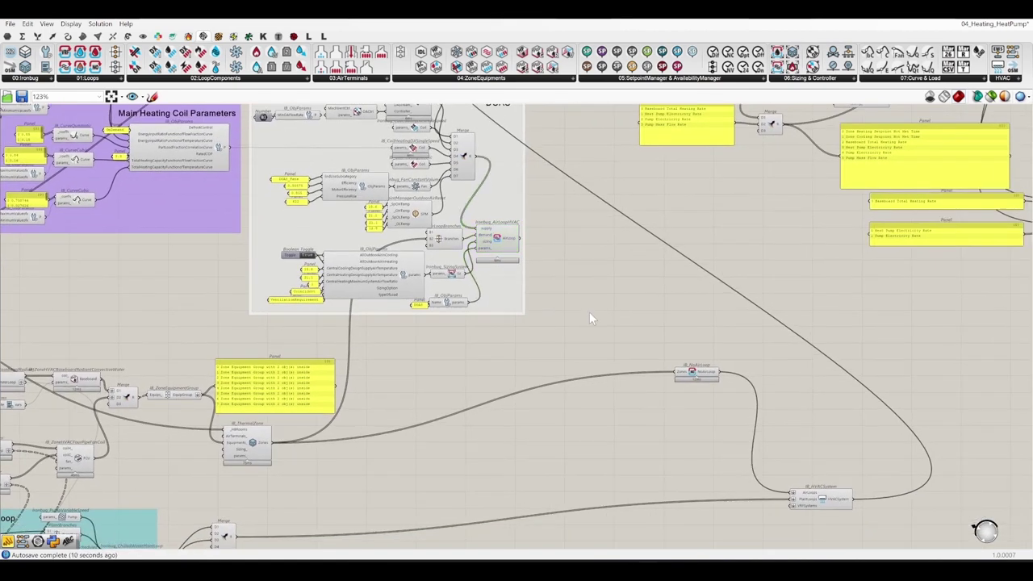
{"action": "scroll", "coordinate": [734, 404], "scroll_direction": "up", "scroll_amount": 2}
{"action": "left_click_drag", "start_coordinate": [684, 369], "coordinate": [510, 369]}
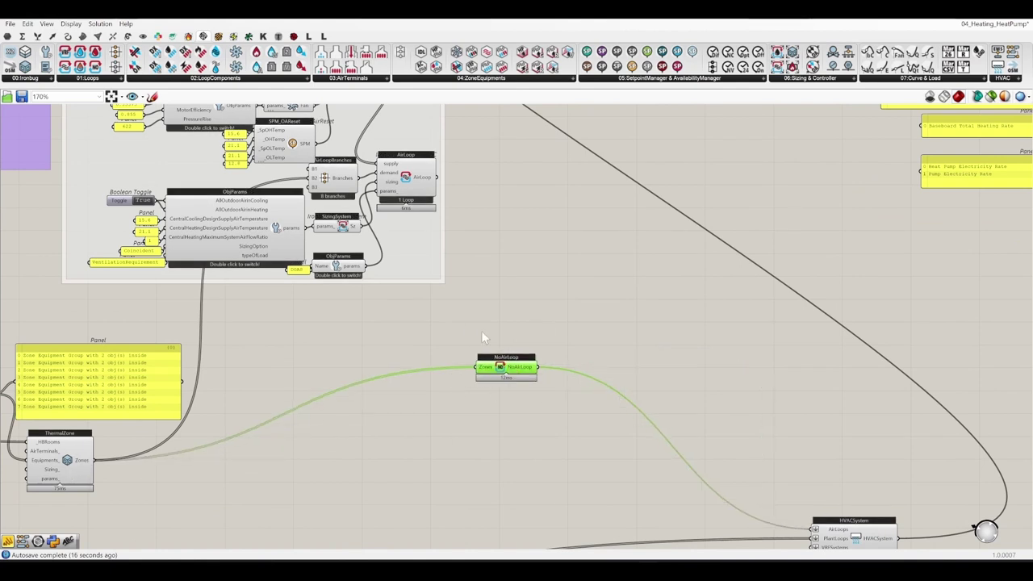
{"action": "left_click", "coordinate": [484, 232]}
{"action": "left_click", "coordinate": [504, 366]}
{"action": "key", "text": "Delete"}
{"action": "left_click_drag", "start_coordinate": [441, 184], "coordinate": [815, 531]}
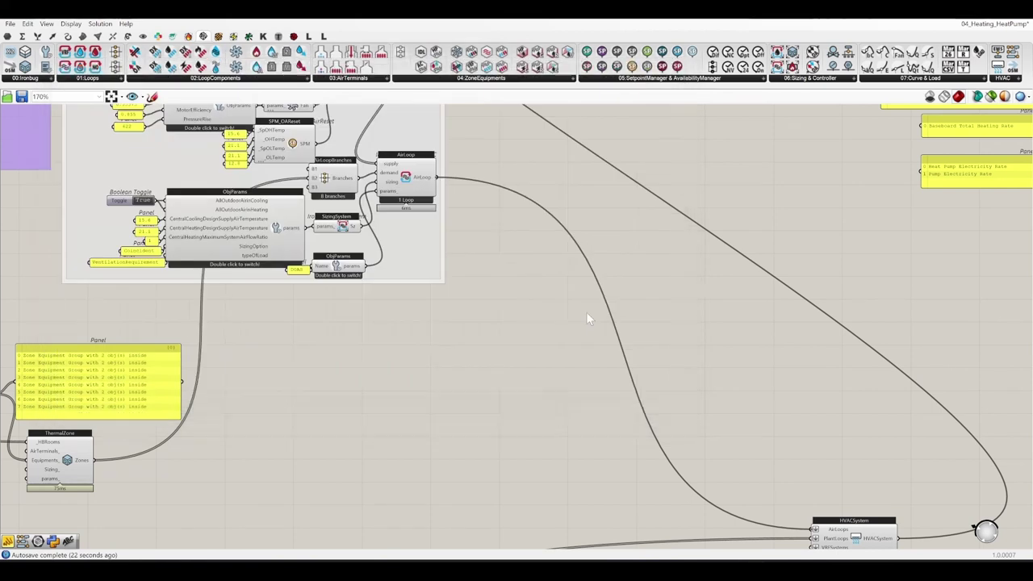
Enlarge the end-use name and value panels beside the EUI component so that all their rows fit
{"action": "scroll", "coordinate": [492, 373], "scroll_direction": "down", "scroll_amount": 5}
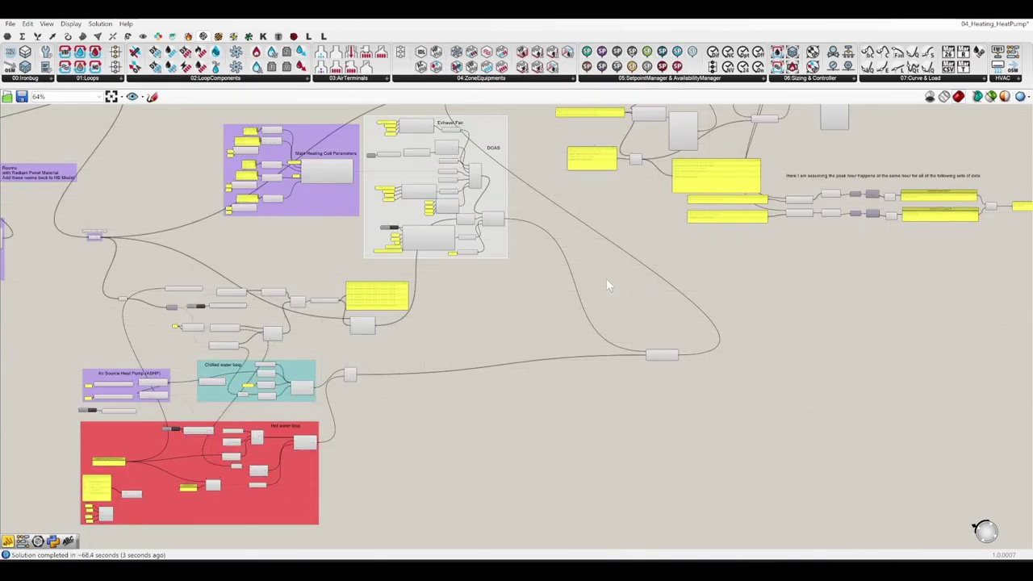
{"action": "right_click_drag", "start_coordinate": [606, 281], "coordinate": [587, 382]}
{"action": "scroll", "coordinate": [626, 371], "scroll_direction": "up", "scroll_amount": 6}
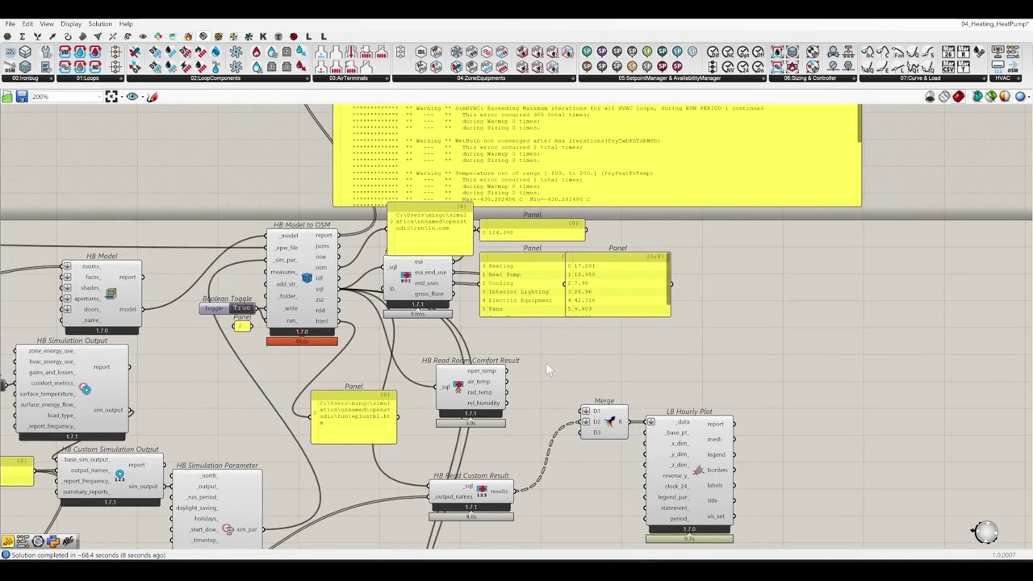
{"action": "mouse_move", "coordinate": [533, 317]}
{"action": "left_mouse_down"}
{"action": "mouse_move", "coordinate": [532, 373]}
{"action": "mouse_move", "coordinate": [534, 337]}
{"action": "left_mouse_up"}
{"action": "left_click_drag", "start_coordinate": [597, 319], "coordinate": [597, 338]}
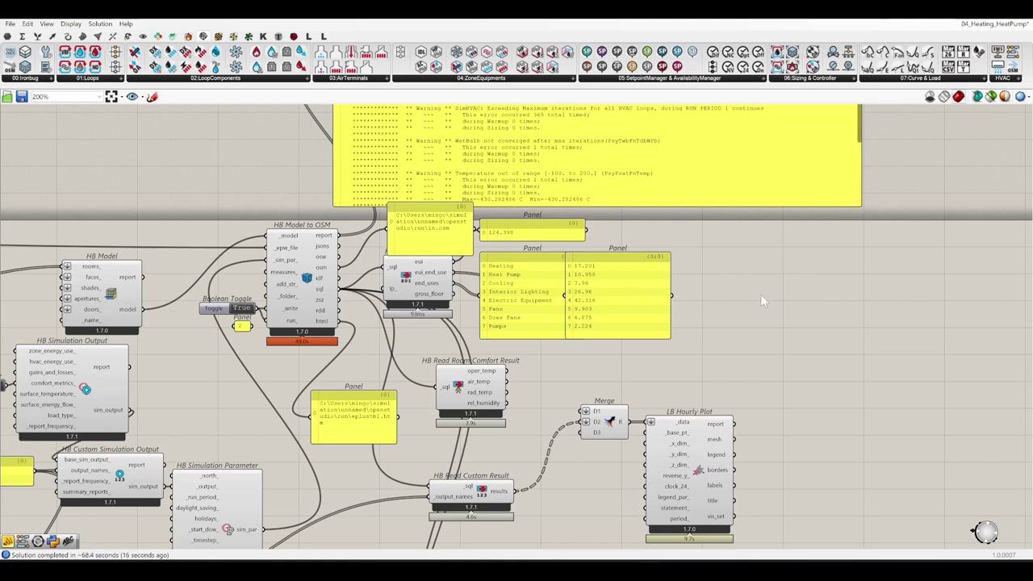
Review the coils, fans and controllers in the DOAS group and compare them with the simulated energy use per end use
{"action": "right_click_drag", "start_coordinate": [761, 301], "coordinate": [780, 255]}
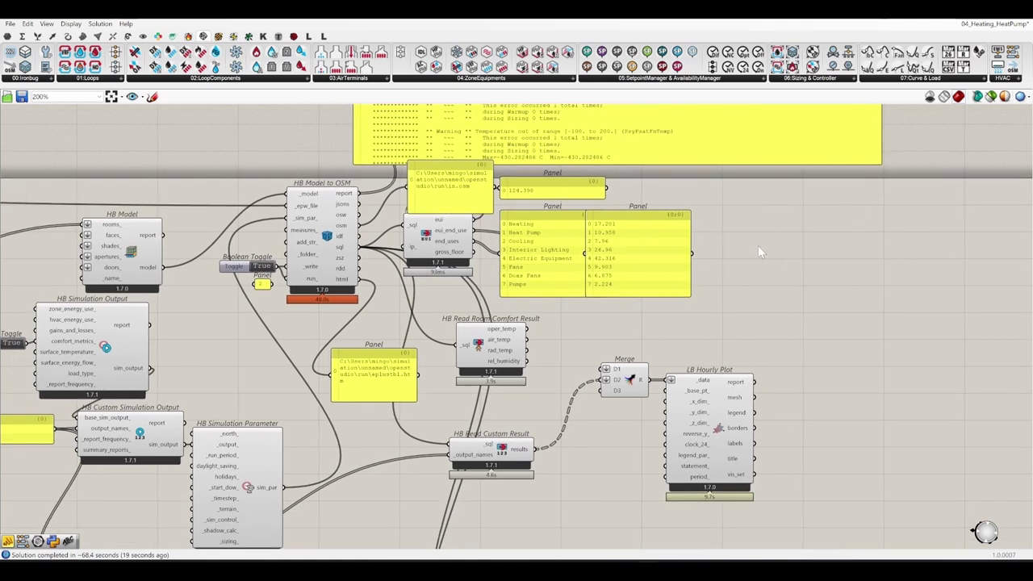
{"action": "scroll", "coordinate": [781, 225], "scroll_direction": "down", "scroll_amount": 5}
{"action": "right_click_drag", "start_coordinate": [463, 428], "coordinate": [568, 361]}
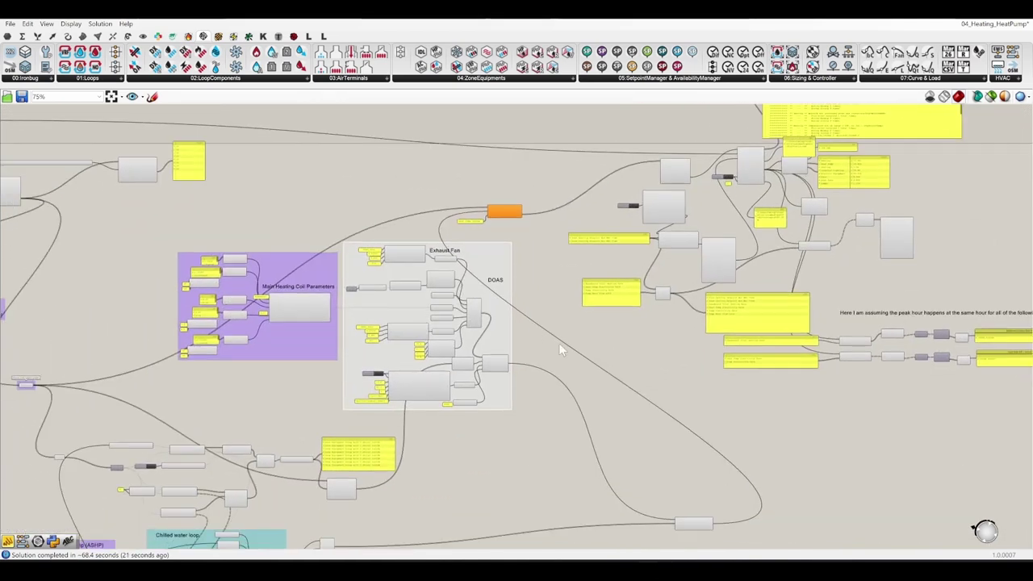
{"action": "scroll", "coordinate": [386, 276], "scroll_direction": "up", "scroll_amount": 5}
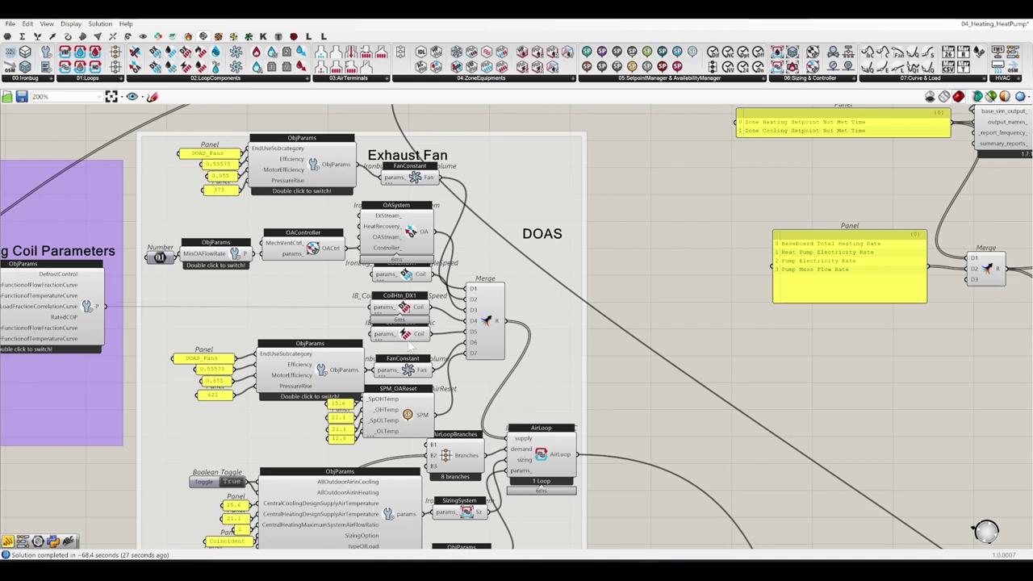
{"action": "right_click_drag", "start_coordinate": [409, 346], "coordinate": [477, 339]}
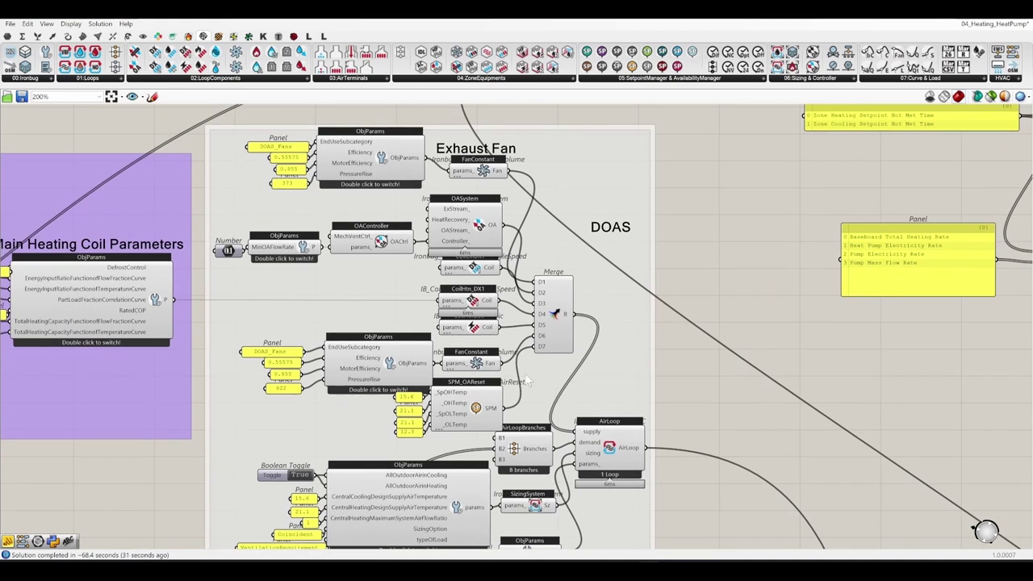
{"action": "scroll", "coordinate": [507, 205], "scroll_direction": "down", "scroll_amount": 2}
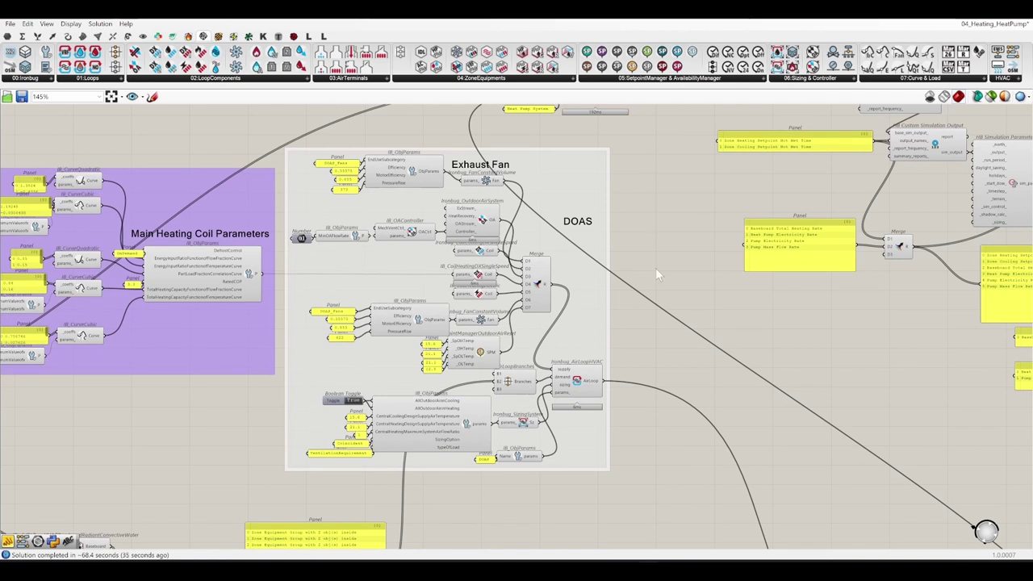
{"action": "right_click_drag", "start_coordinate": [672, 256], "coordinate": [605, 309]}
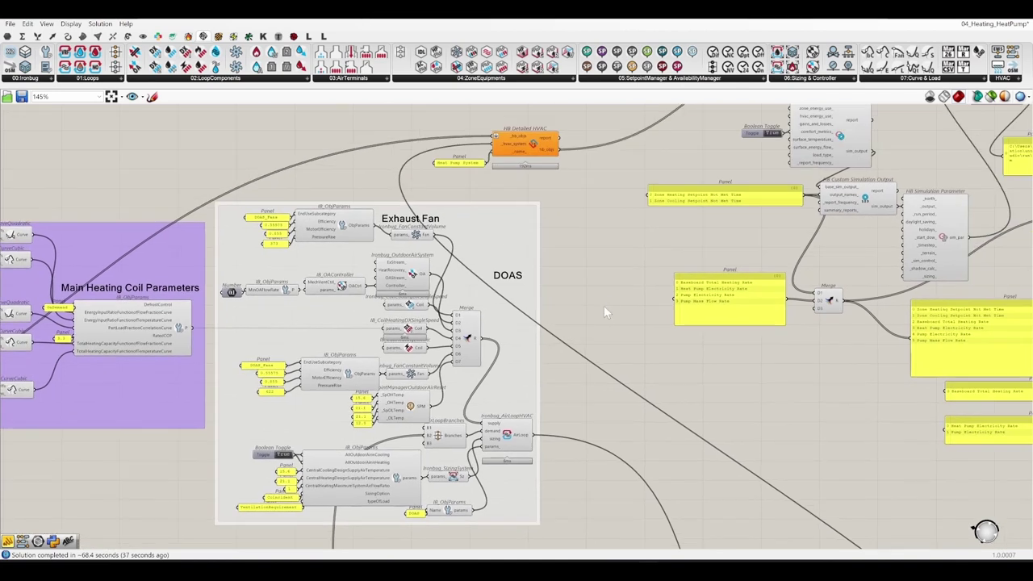
{"action": "scroll", "coordinate": [597, 302], "scroll_direction": "down", "scroll_amount": 3}
{"action": "right_click_drag", "start_coordinate": [929, 190], "coordinate": [555, 307]}
{"action": "scroll", "coordinate": [563, 269], "scroll_direction": "up", "scroll_amount": 7}
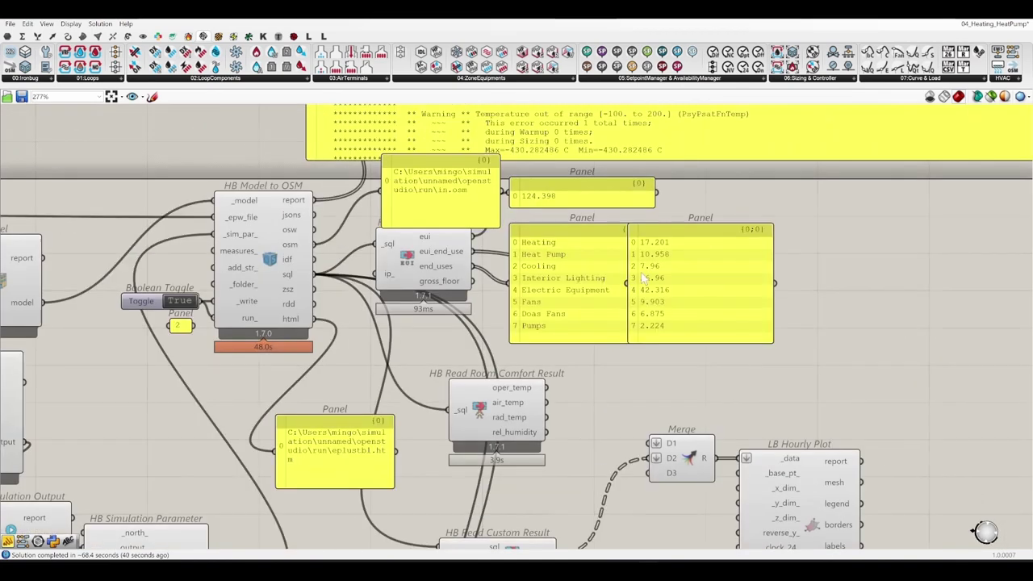
{"action": "scroll", "coordinate": [801, 184], "scroll_direction": "down", "scroll_amount": 3}
Inspect the exhaust fan and the supply fan in the DOAS group together with their parameters
{"action": "right_click_drag", "start_coordinate": [493, 322], "coordinate": [938, 170]}
{"action": "right_click_drag", "start_coordinate": [557, 273], "coordinate": [833, 119]}
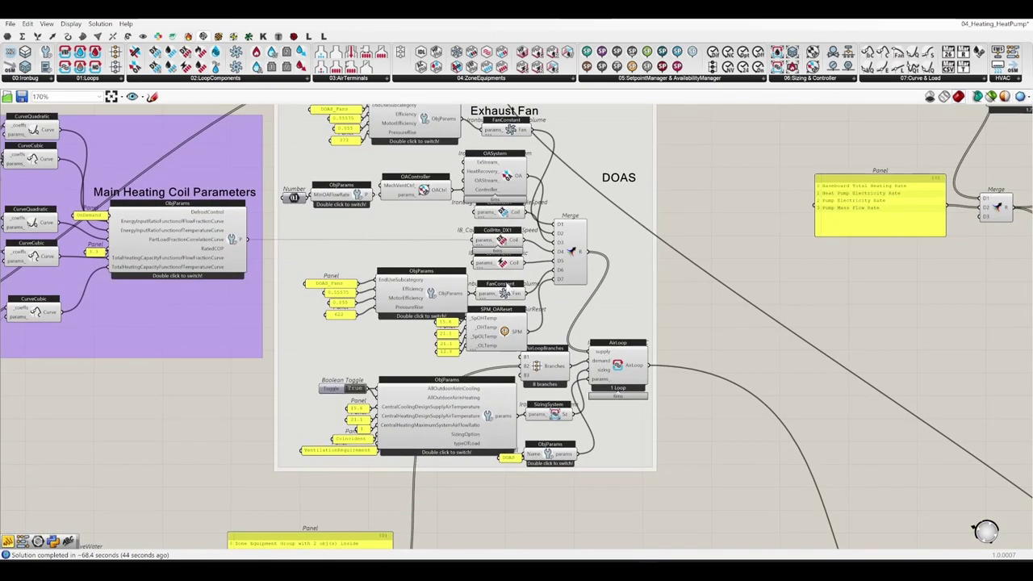
{"action": "scroll", "coordinate": [618, 237], "scroll_direction": "up", "scroll_amount": 1}
{"action": "right_click_drag", "start_coordinate": [573, 219], "coordinate": [571, 262]}
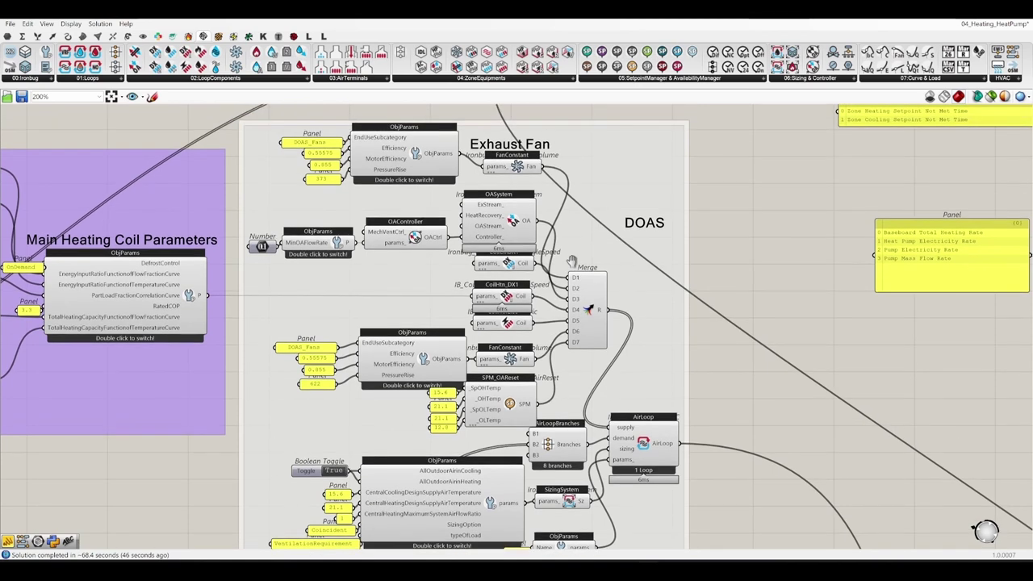
{"action": "left_click", "coordinate": [526, 167]}
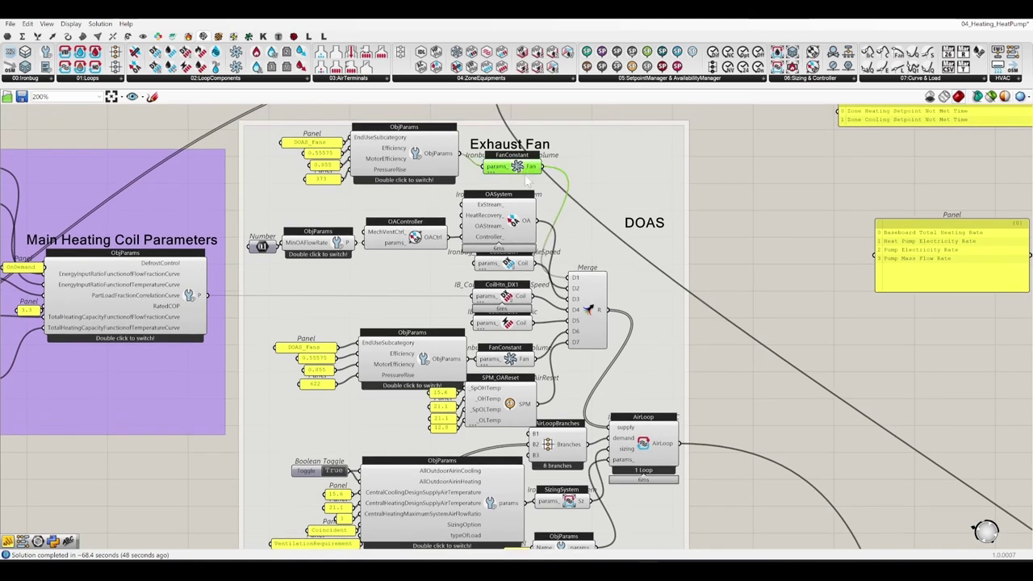
{"action": "scroll", "coordinate": [510, 359], "scroll_direction": "up", "scroll_amount": 2}
{"action": "left_click", "coordinate": [510, 359]}
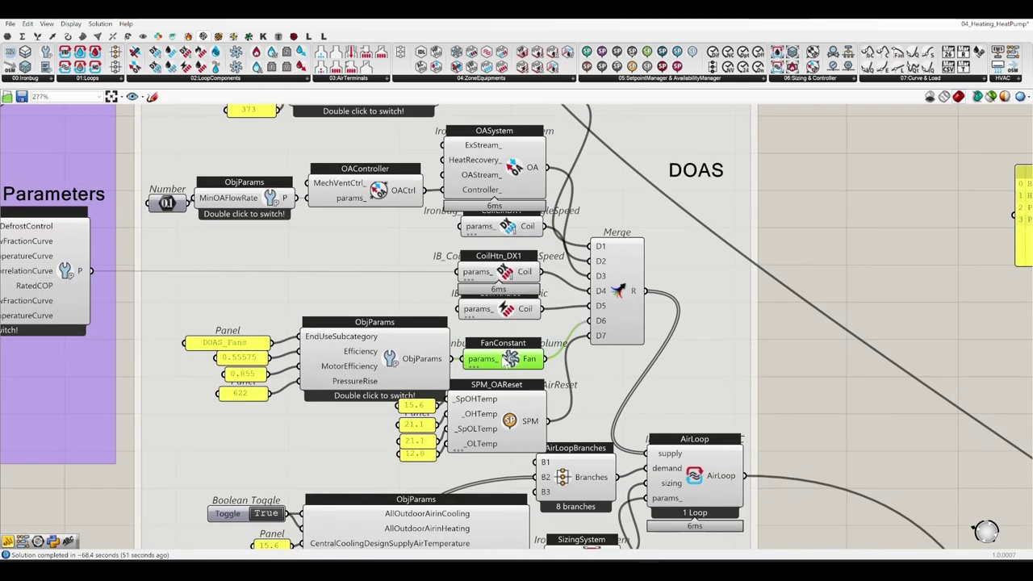
Move the OASystem component up and the electric heating coil down to uncover the neighbouring coils in the DOAS group
{"action": "left_click", "coordinate": [424, 359]}
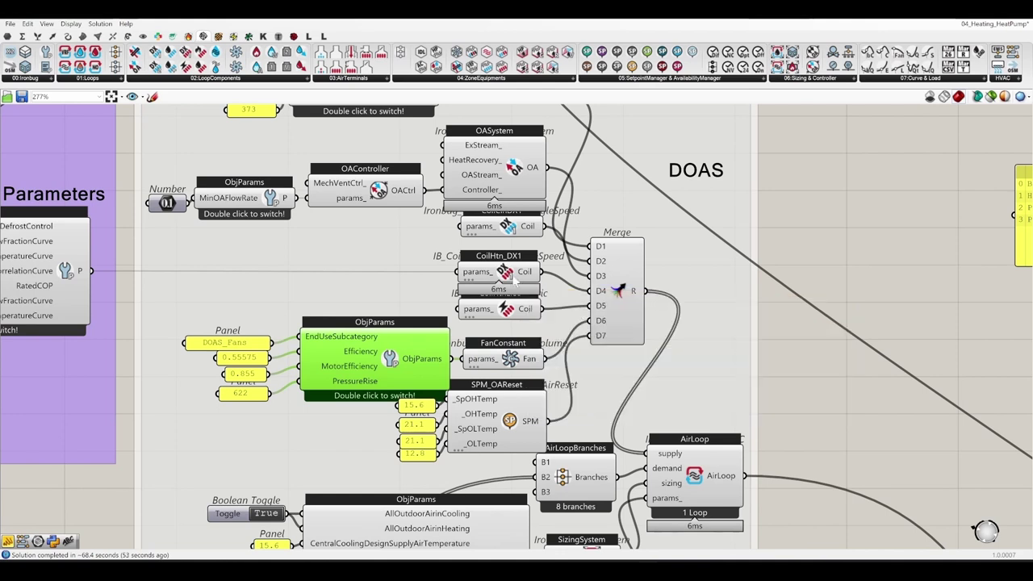
{"action": "left_click", "coordinate": [516, 188]}
{"action": "left_click_drag", "start_coordinate": [510, 184], "coordinate": [510, 175]}
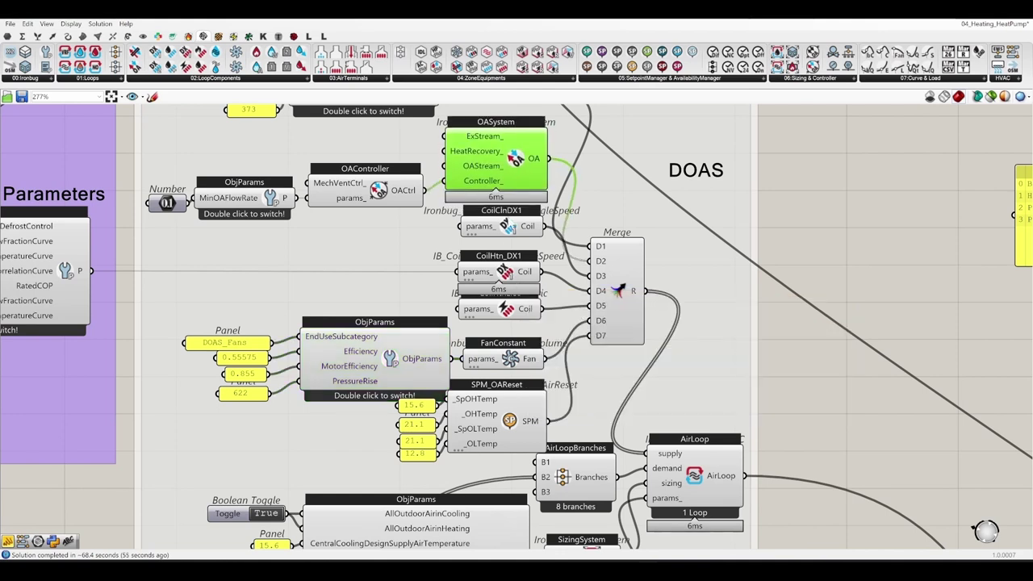
{"action": "left_click", "coordinate": [503, 273]}
{"action": "left_click", "coordinate": [507, 313]}
{"action": "left_click", "coordinate": [515, 229]}
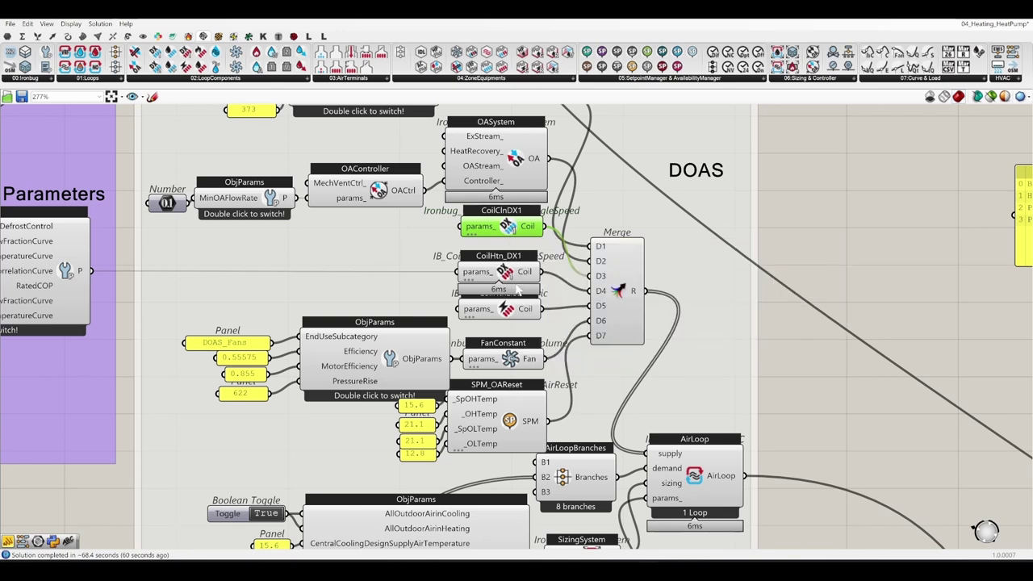
{"action": "left_click_drag", "start_coordinate": [512, 311], "coordinate": [511, 322]}
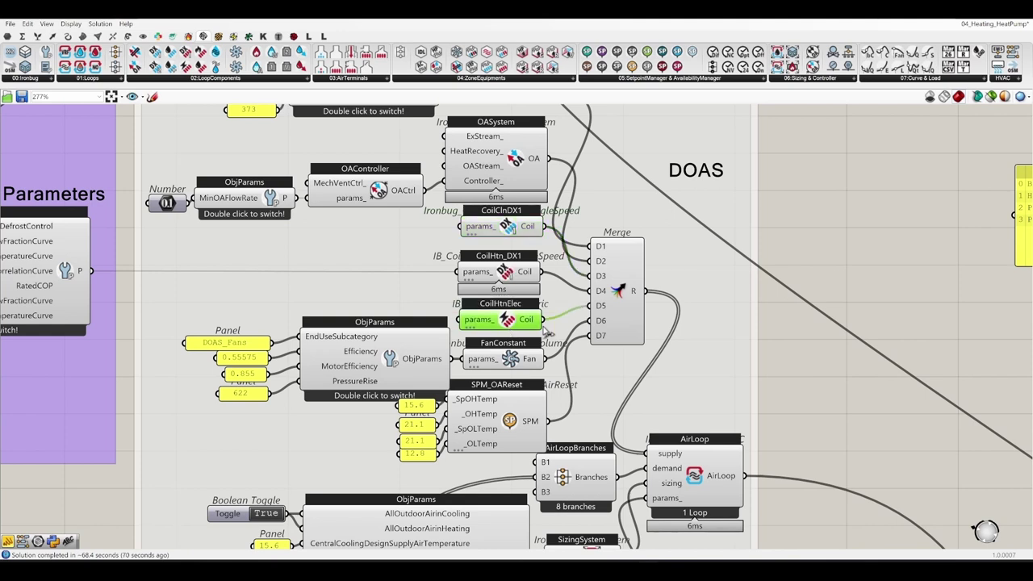
Add a CoilHeatingWater and a CoilCoolingWater component inside the DOAS group, beside the existing coils
{"action": "right_click_drag", "start_coordinate": [513, 326], "coordinate": [713, 240]}
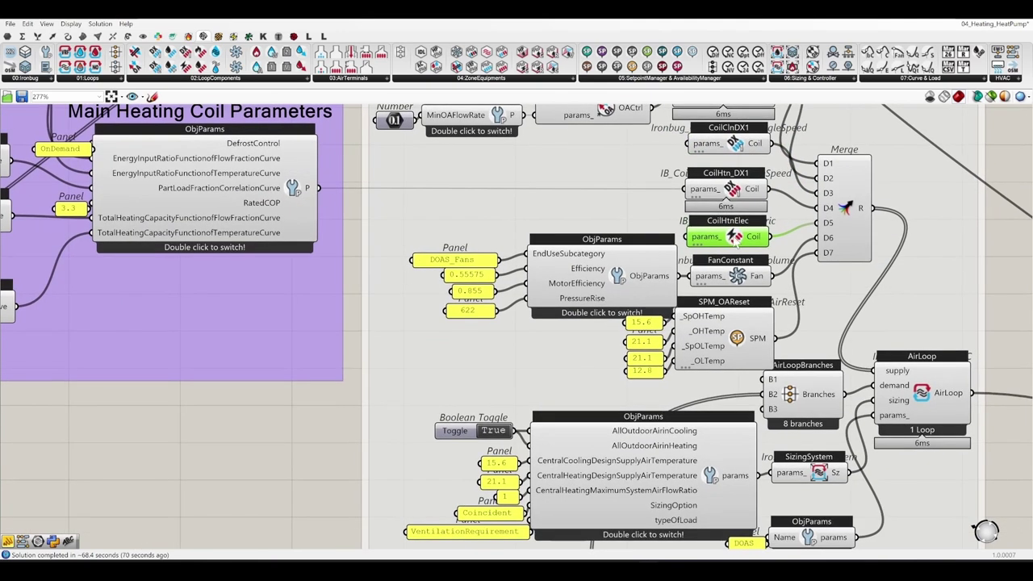
{"action": "scroll", "coordinate": [713, 238], "scroll_direction": "down", "scroll_amount": 2}
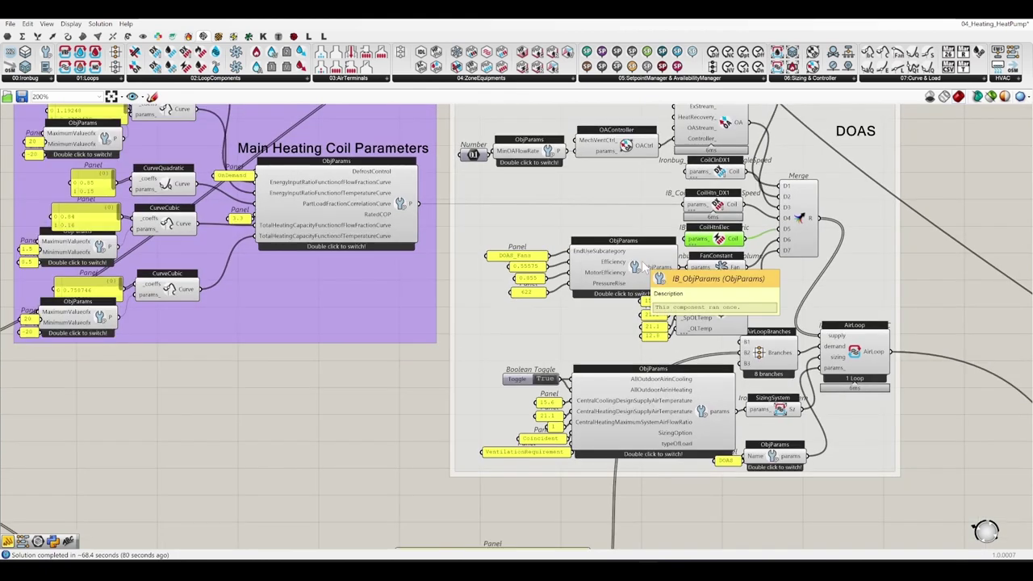
{"action": "scroll", "coordinate": [690, 181], "scroll_direction": "down", "scroll_amount": 5}
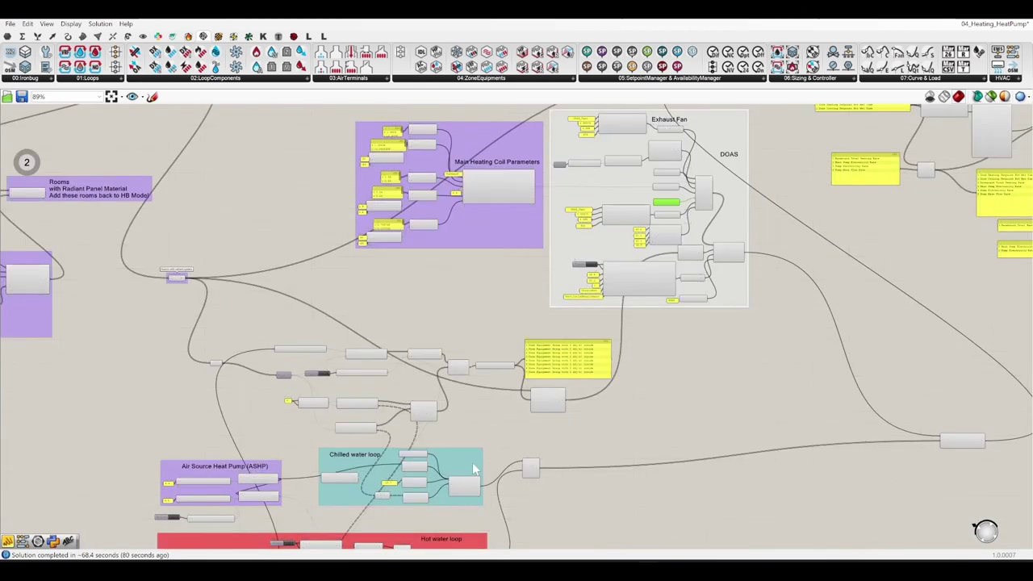
{"action": "right_click_drag", "start_coordinate": [472, 546], "coordinate": [485, 342]}
{"action": "right_click_drag", "start_coordinate": [617, 204], "coordinate": [628, 347]}
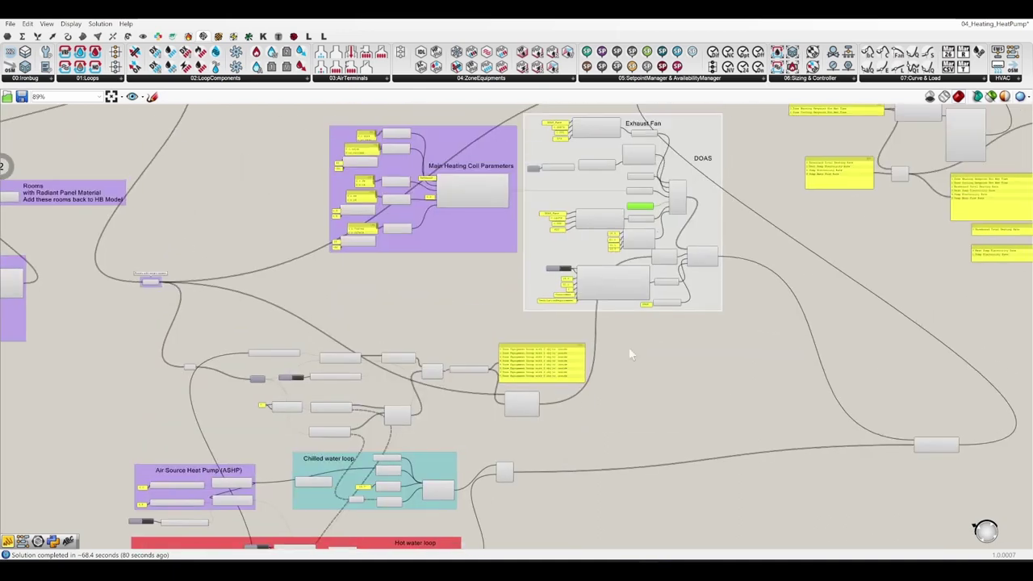
{"action": "scroll", "coordinate": [546, 267], "scroll_direction": "up", "scroll_amount": 8}
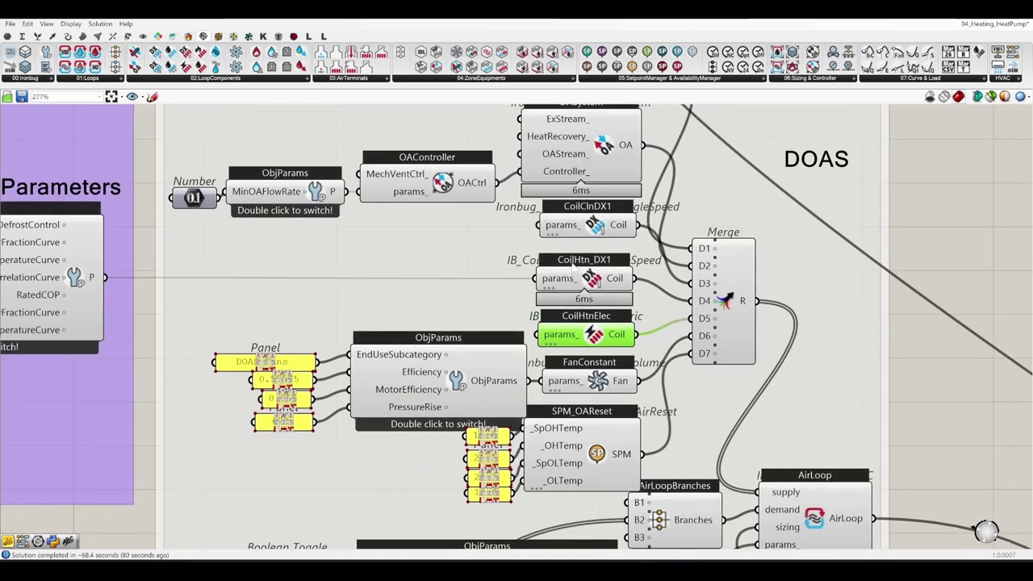
{"action": "scroll", "coordinate": [548, 268], "scroll_direction": "down", "scroll_amount": 3}
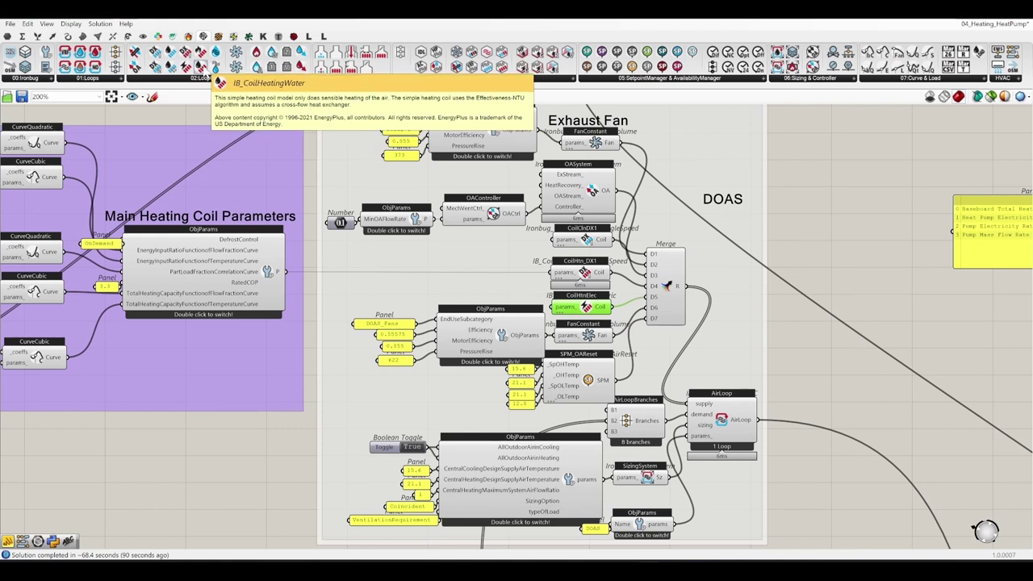
{"action": "left_click_drag", "start_coordinate": [202, 64], "coordinate": [418, 249]}
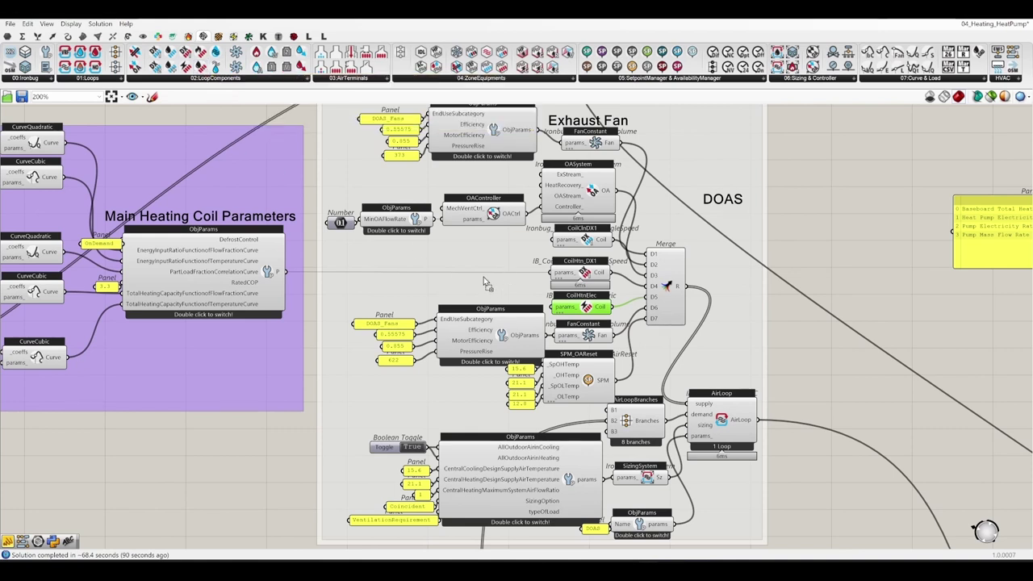
{"action": "left_click_drag", "start_coordinate": [484, 282], "coordinate": [477, 281]}
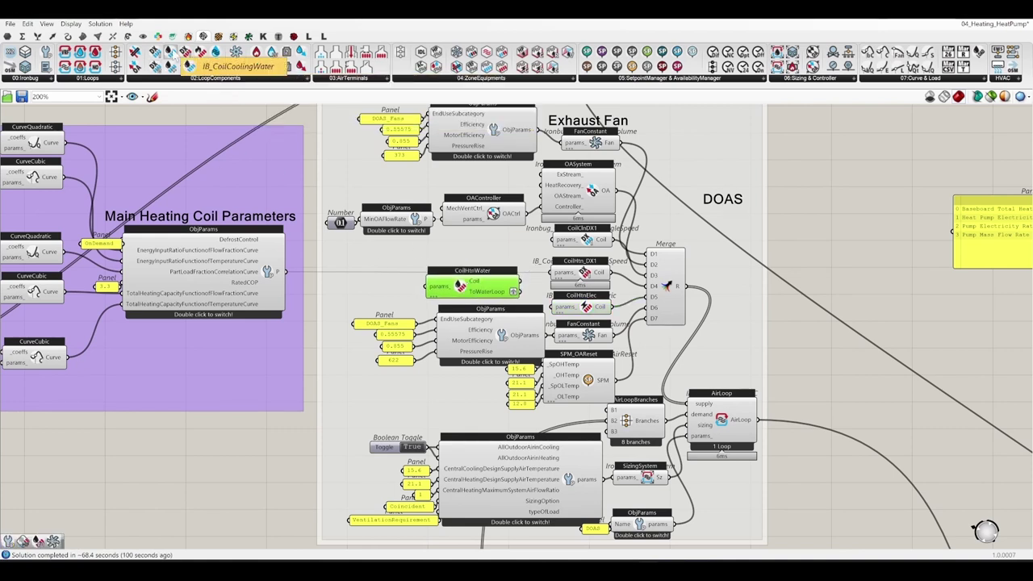
{"action": "left_click_drag", "start_coordinate": [171, 50], "coordinate": [622, 300]}
{"action": "left_click_drag", "start_coordinate": [482, 249], "coordinate": [484, 247]}
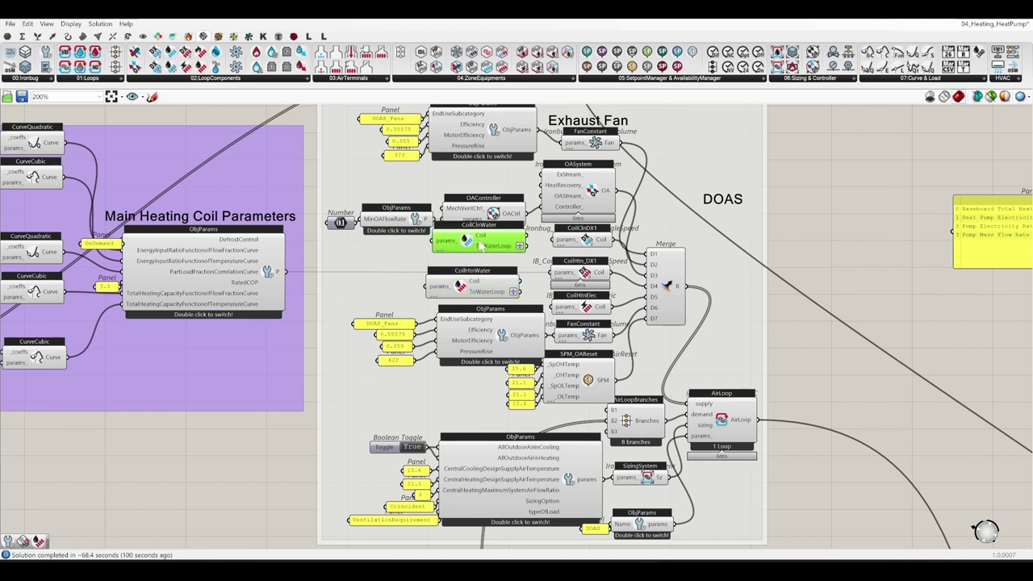
Check the Boolean toggle that controls writing and running in the HB Model to OSM component
{"action": "scroll", "coordinate": [610, 263], "scroll_direction": "up", "scroll_amount": 2}
{"action": "scroll", "coordinate": [698, 278], "scroll_direction": "down", "scroll_amount": 5}
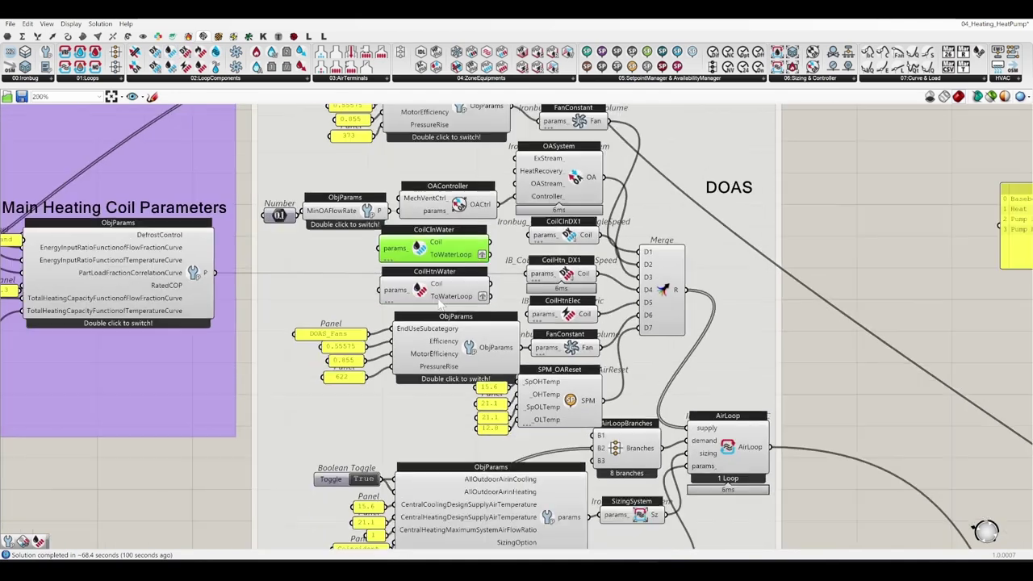
{"action": "scroll", "coordinate": [687, 266], "scroll_direction": "up", "scroll_amount": 3}
{"action": "scroll", "coordinate": [687, 266], "scroll_direction": "down", "scroll_amount": 4}
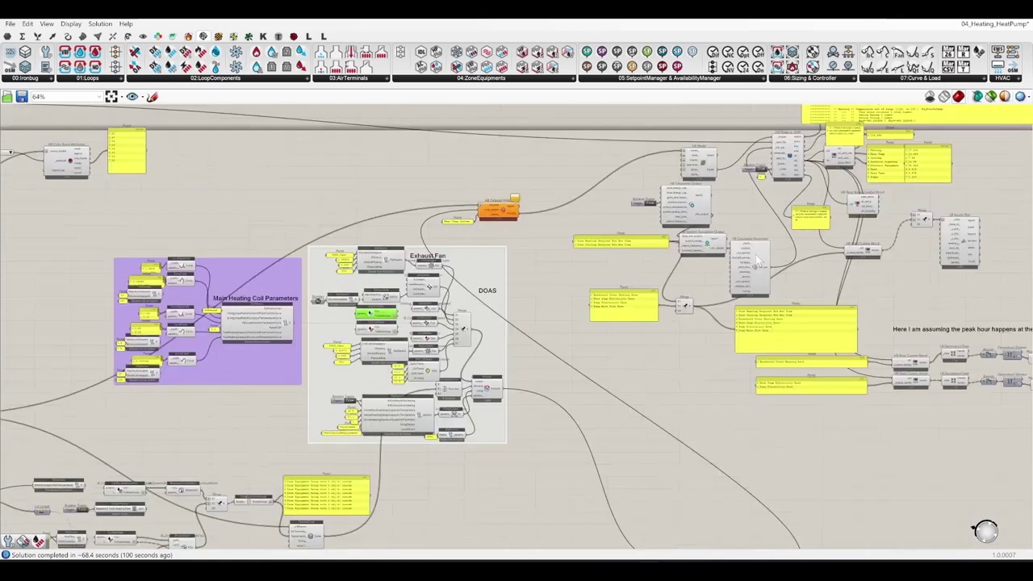
{"action": "scroll", "coordinate": [606, 279], "scroll_direction": "up", "scroll_amount": 3}
{"action": "scroll", "coordinate": [606, 279], "scroll_direction": "up", "scroll_amount": 4}
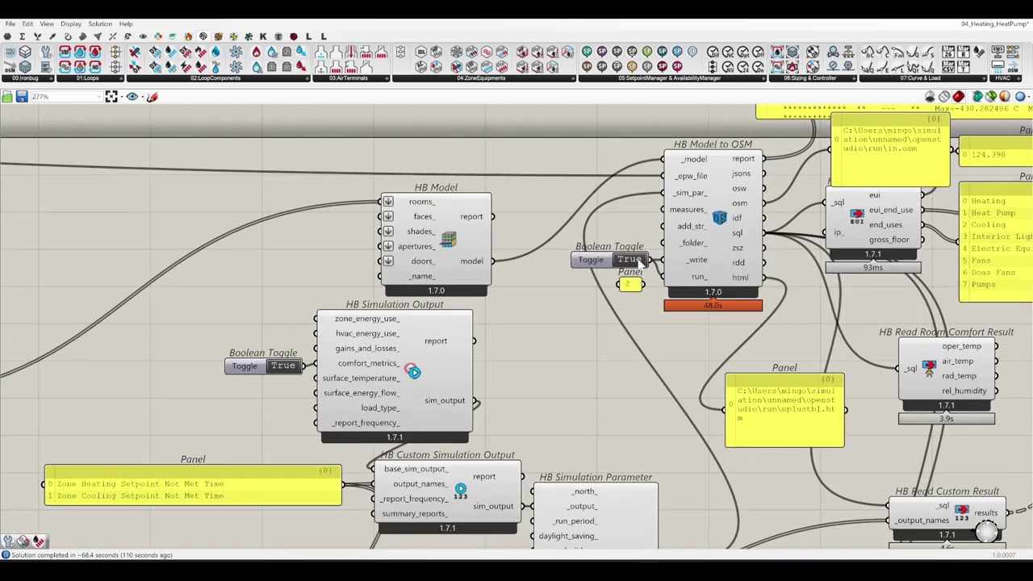
{"action": "scroll", "coordinate": [446, 379], "scroll_direction": "down", "scroll_amount": 3}
{"action": "scroll", "coordinate": [446, 379], "scroll_direction": "up", "scroll_amount": 6}
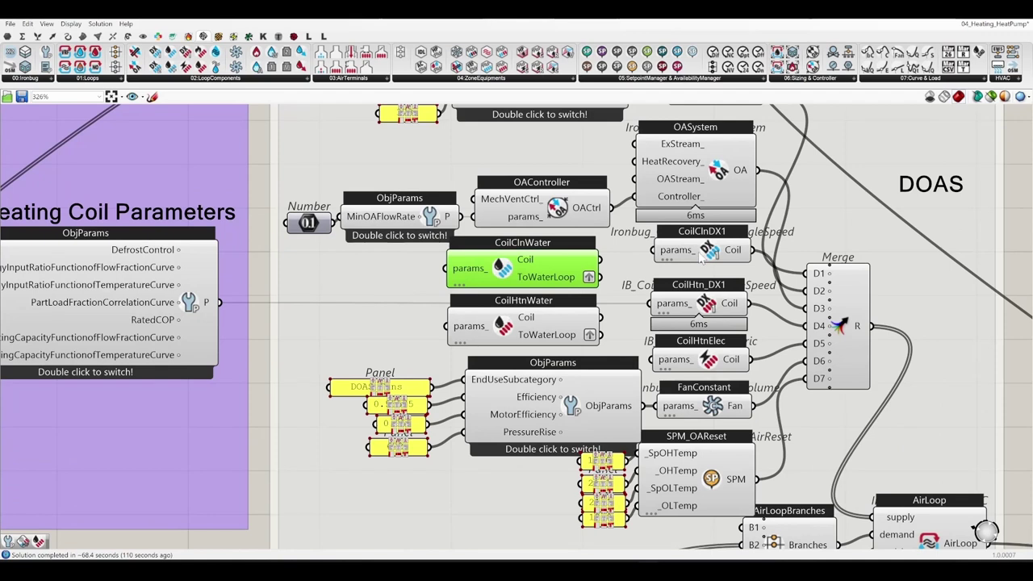
Delete the DX cooling coil, the DX heating coil and the electric heating coil from the DOAS group
{"action": "scroll", "coordinate": [702, 256], "scroll_direction": "down", "scroll_amount": 2}
{"action": "left_click", "coordinate": [700, 255]}
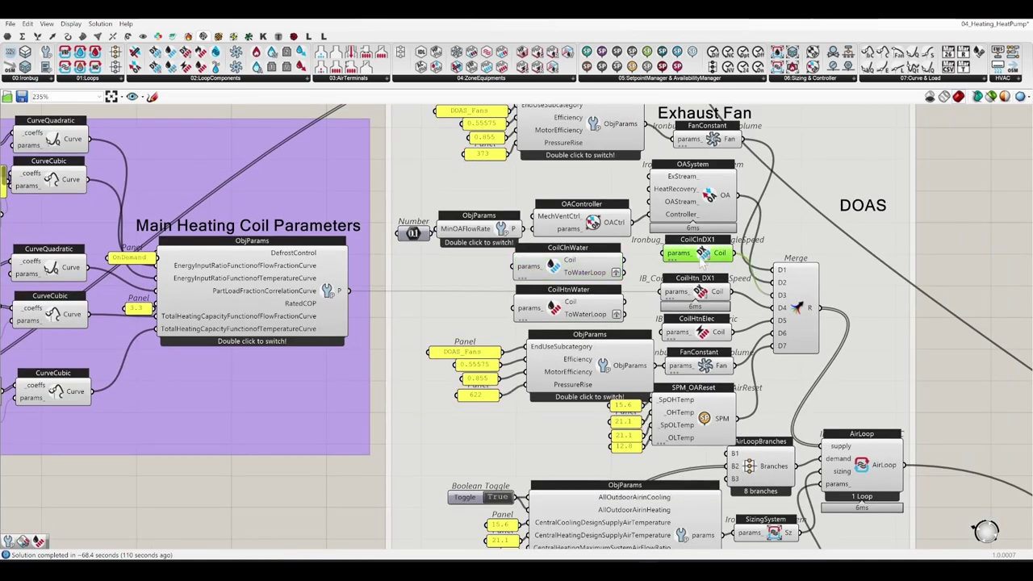
{"action": "key", "text": "Delete"}
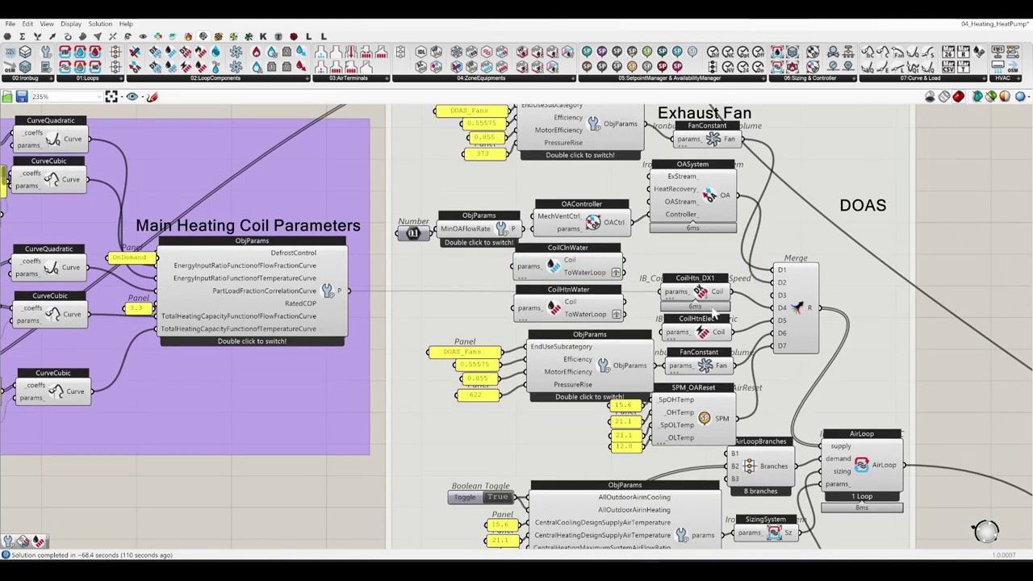
{"action": "left_click", "coordinate": [701, 294]}
{"action": "key", "text": "Delete"}
{"action": "left_click", "coordinate": [708, 338]}
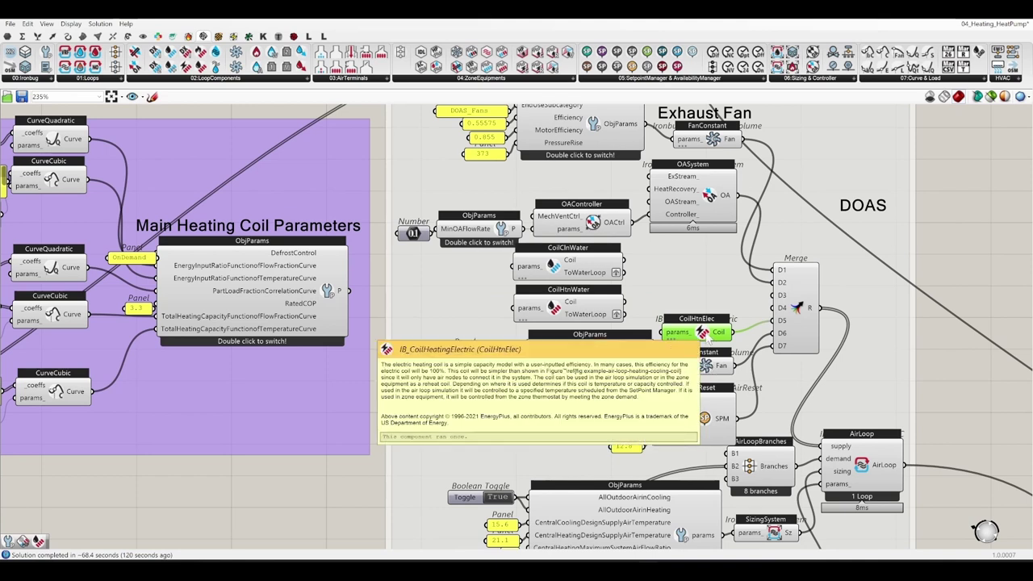
Delete the whole Main Heating Coil Parameters group with its curves, panels and parameter components
{"action": "scroll", "coordinate": [667, 324], "scroll_direction": "down", "scroll_amount": 3}
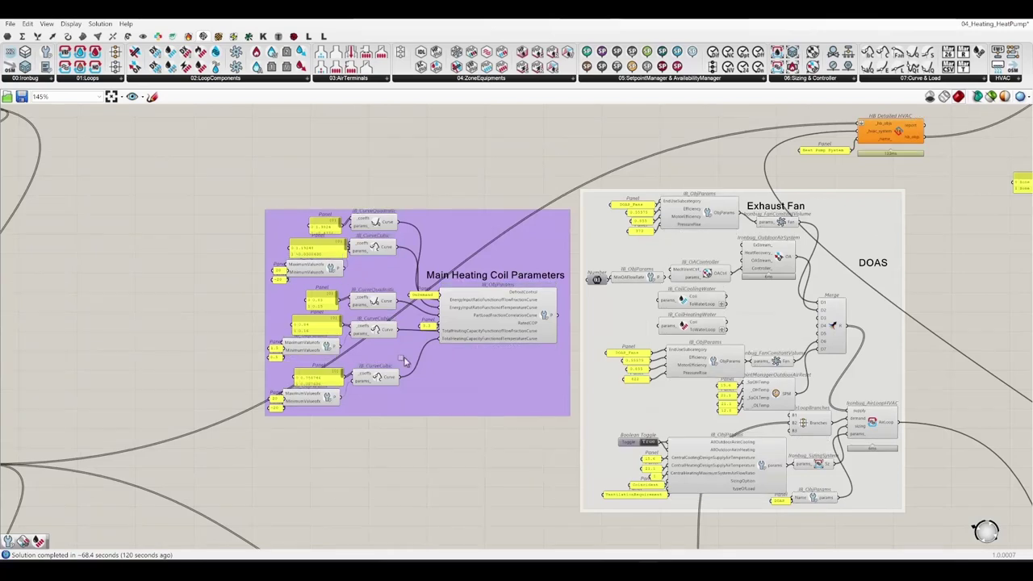
{"action": "left_click_drag", "start_coordinate": [571, 421], "coordinate": [143, 184]}
{"action": "scroll", "coordinate": [534, 325], "scroll_direction": "up", "scroll_amount": 2}
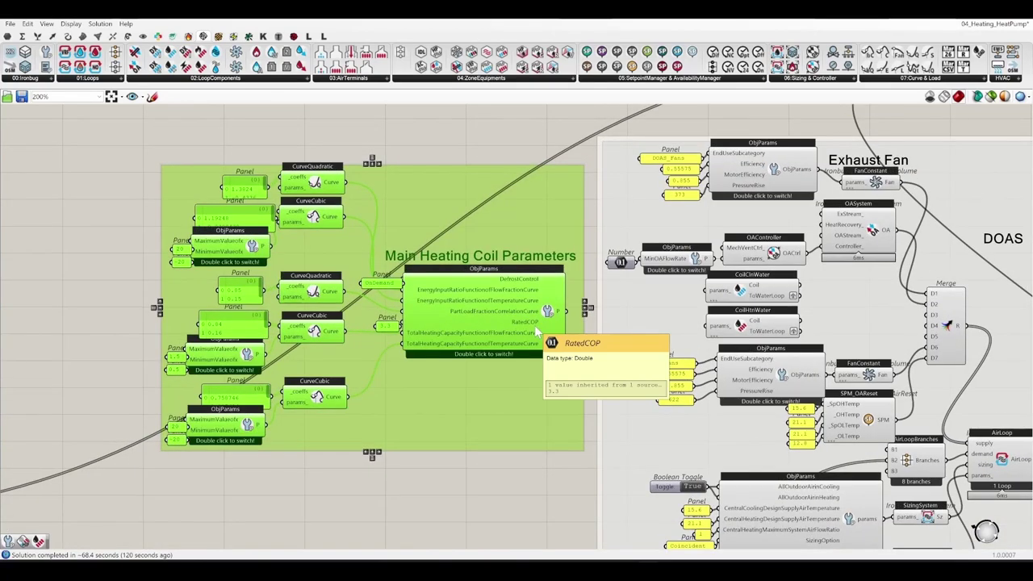
{"action": "right_click_drag", "start_coordinate": [516, 325], "coordinate": [367, 347]}
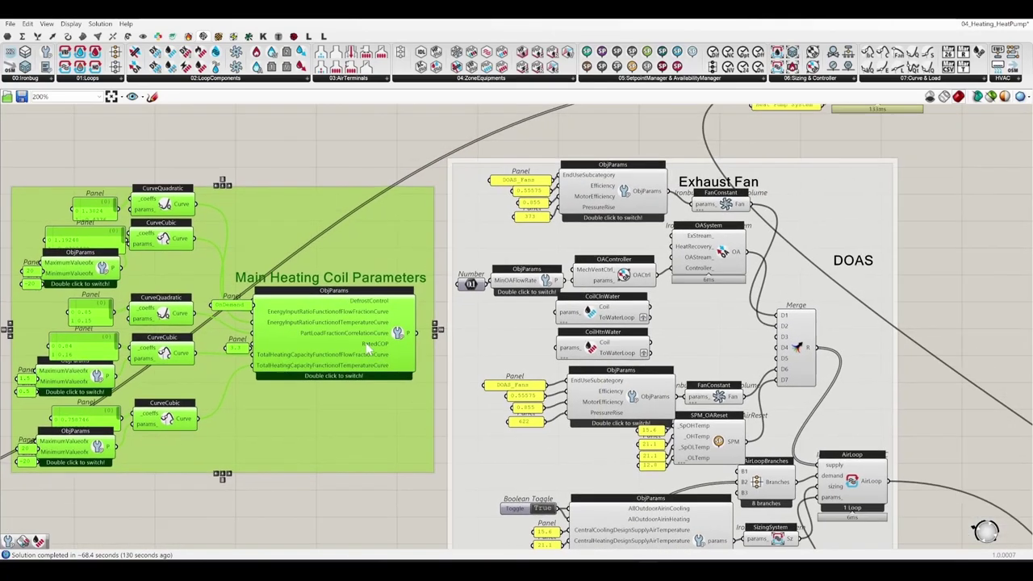
{"action": "key", "text": "Delete"}
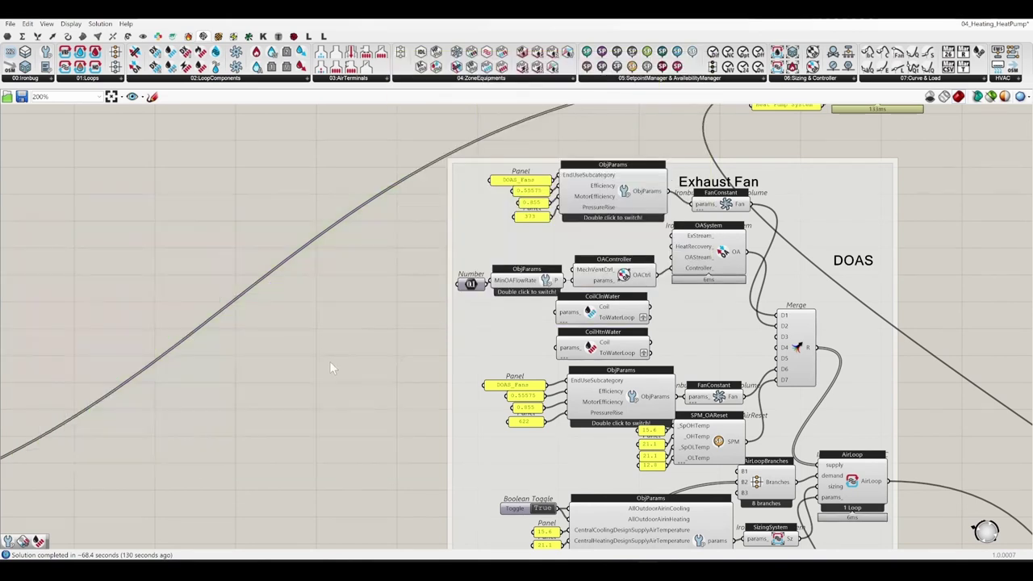
Connect the cooling water coil to input D3 and the heating water coil to input D4 of the DOAS Merge
{"action": "right_click_drag", "start_coordinate": [349, 353], "coordinate": [241, 272]}
{"action": "scroll", "coordinate": [570, 234], "scroll_direction": "up", "scroll_amount": 1}
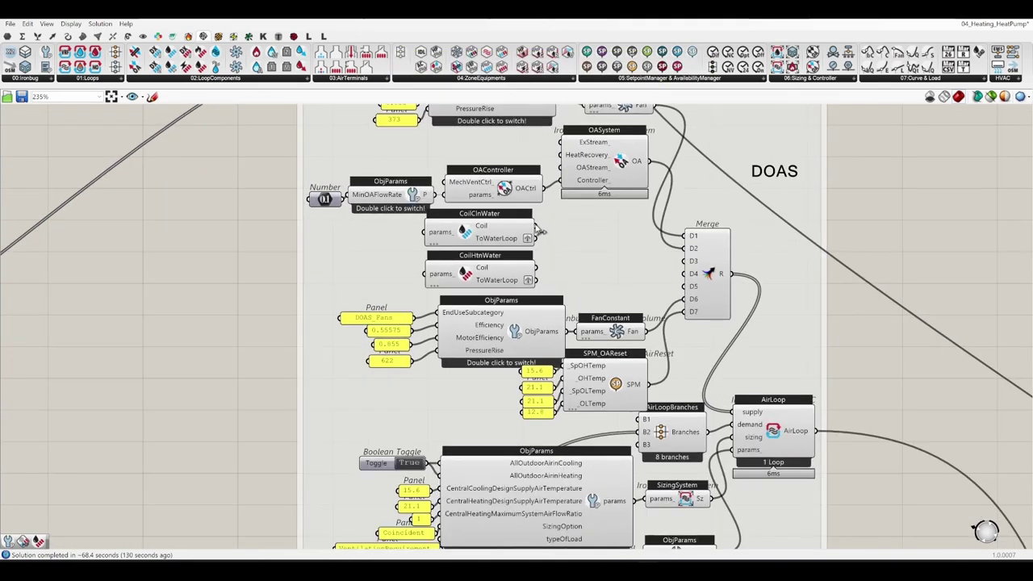
{"action": "left_click_drag", "start_coordinate": [729, 286], "coordinate": [685, 261]}
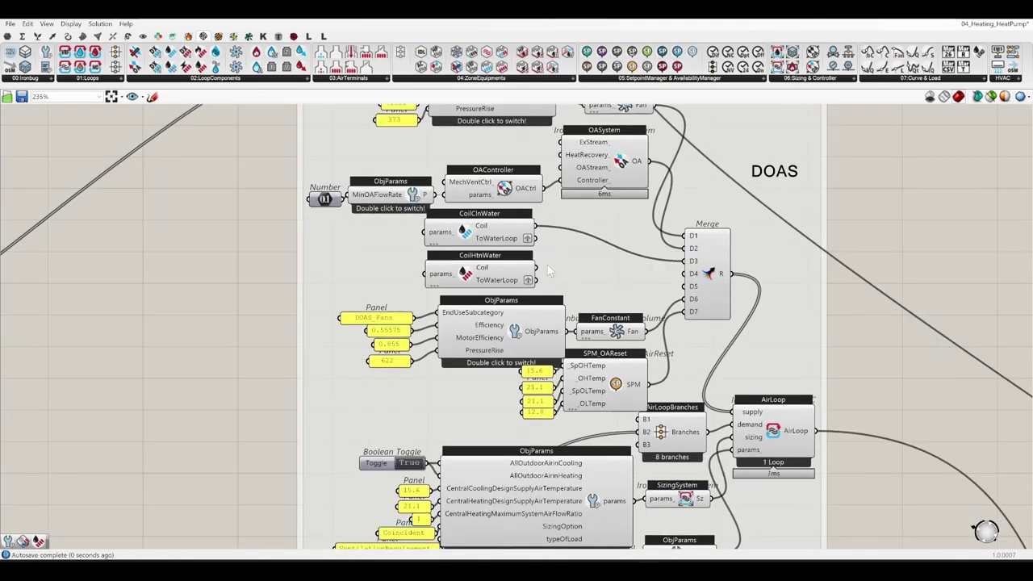
{"action": "left_click_drag", "start_coordinate": [534, 280], "coordinate": [690, 273]}
Connect the DOAS cooling water coil's ToWaterLoop output to input B2 of the chilled water loop's demand Branches component
{"action": "left_click_drag", "start_coordinate": [540, 247], "coordinate": [554, 174]}
{"action": "scroll", "coordinate": [550, 157], "scroll_direction": "down", "scroll_amount": 5}
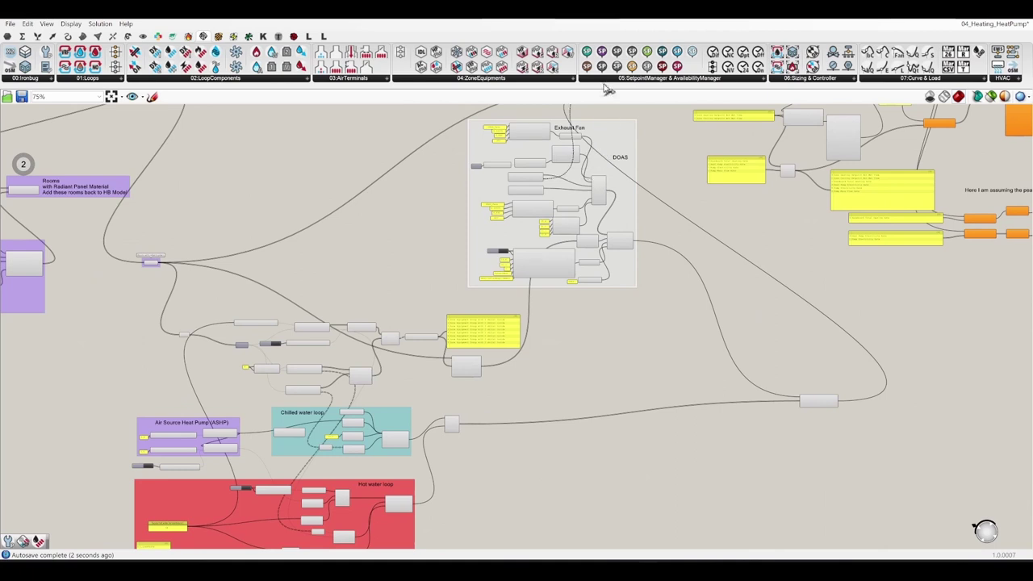
{"action": "left_click_drag", "start_coordinate": [607, 89], "coordinate": [463, 417]}
{"action": "scroll", "coordinate": [269, 473], "scroll_direction": "up", "scroll_amount": 5}
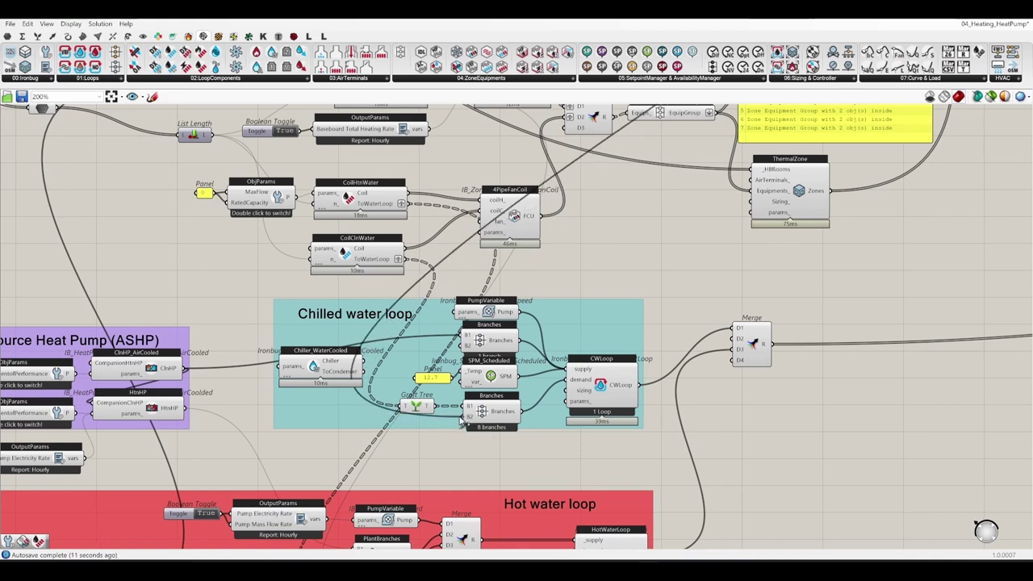
{"action": "left_click", "coordinate": [490, 411]}
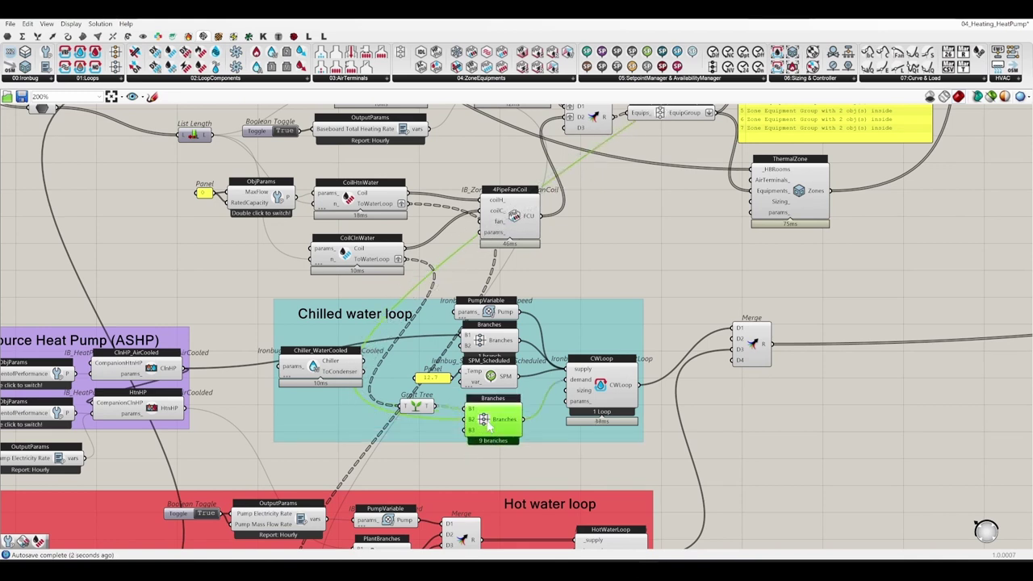
Connect the DOAS heating water coil's ToWaterLoop output to input B3 of the hot water loop's demand PlantBranches component
{"action": "scroll", "coordinate": [404, 439], "scroll_direction": "down", "scroll_amount": 3}
{"action": "right_click_drag", "start_coordinate": [611, 382], "coordinate": [439, 529]}
{"action": "scroll", "coordinate": [625, 130], "scroll_direction": "up", "scroll_amount": 3}
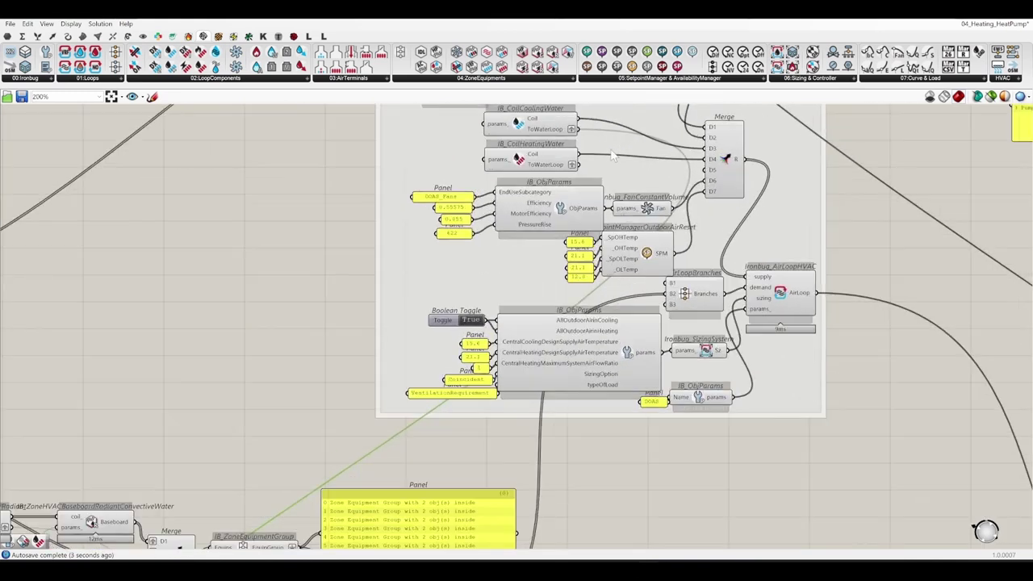
{"action": "left_click_drag", "start_coordinate": [579, 165], "coordinate": [432, 411]}
{"action": "scroll", "coordinate": [609, 133], "scroll_direction": "down", "scroll_amount": 8}
{"action": "scroll", "coordinate": [428, 379], "scroll_direction": "up", "scroll_amount": 6}
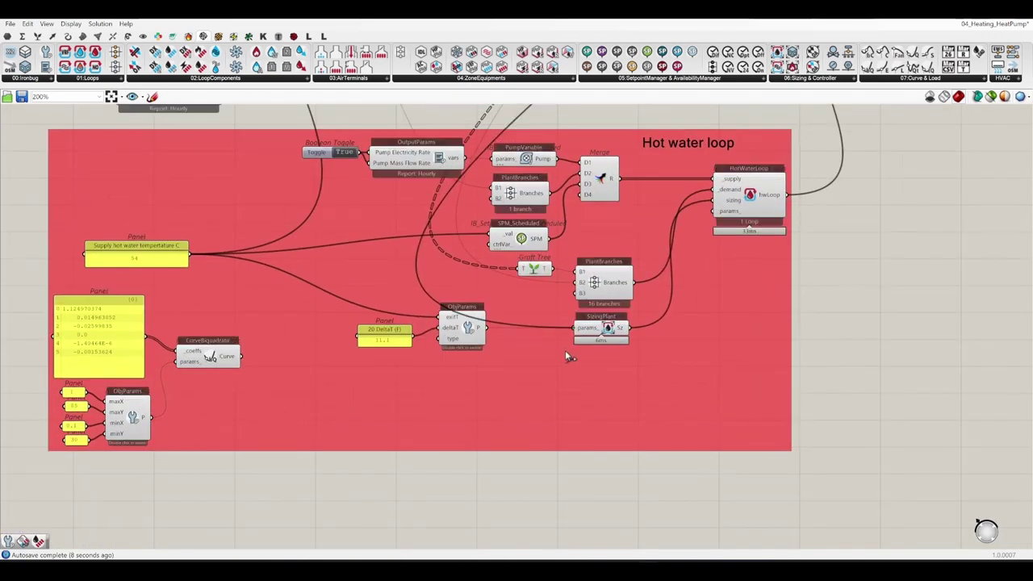
{"action": "left_click_drag", "start_coordinate": [562, 308], "coordinate": [575, 294]}
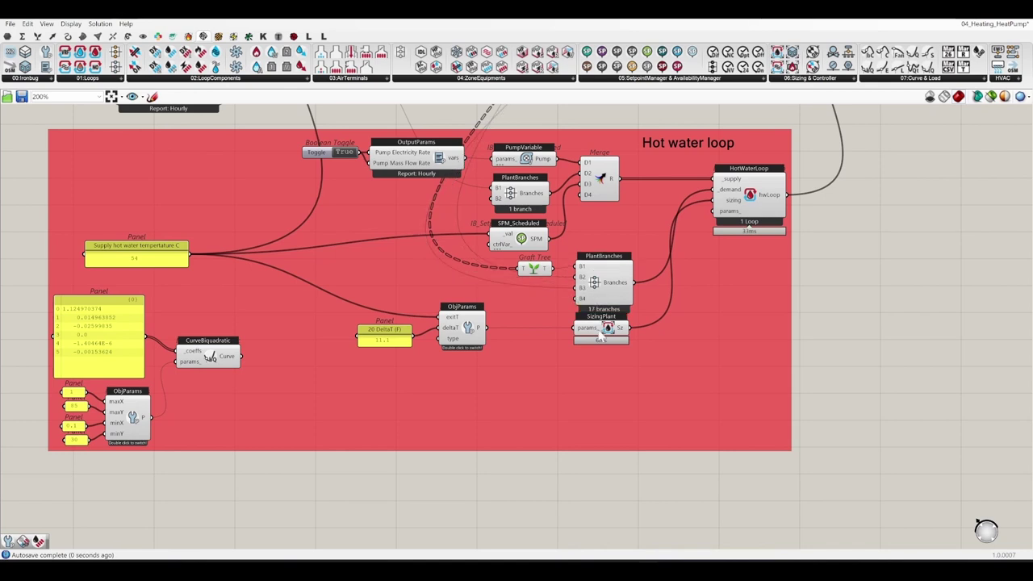
Move the SizingPlant component and its ObjParams down in the hot water loop group, clear of PlantBranches
{"action": "left_click_drag", "start_coordinate": [601, 321], "coordinate": [606, 339]}
{"action": "left_click_drag", "start_coordinate": [474, 329], "coordinate": [481, 350]}
{"action": "left_click", "coordinate": [920, 320]}
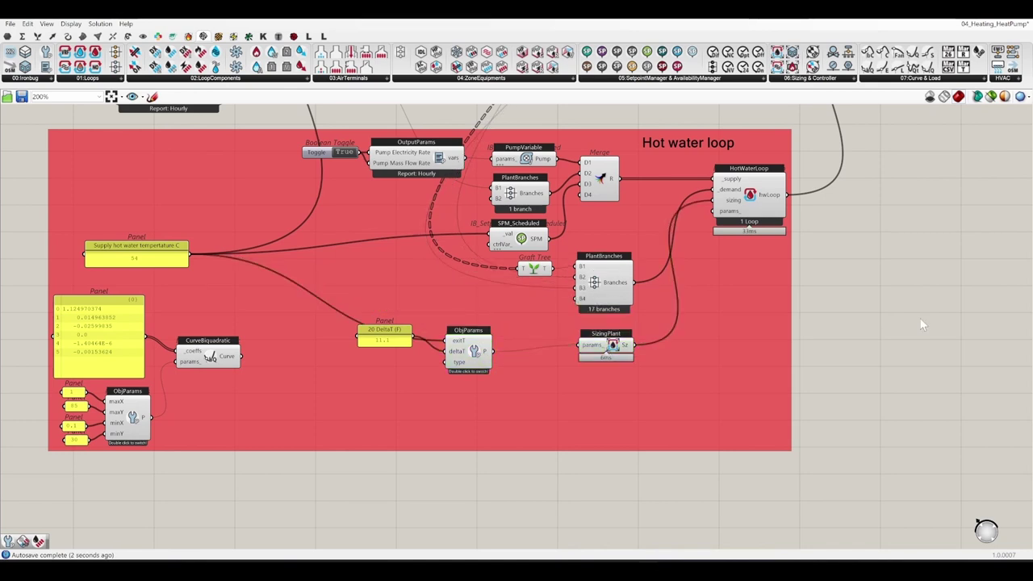
{"action": "right_click_drag", "start_coordinate": [808, 313], "coordinate": [493, 436]}
{"action": "scroll", "coordinate": [365, 484], "scroll_direction": "down", "scroll_amount": 1}
{"action": "scroll", "coordinate": [364, 484], "scroll_direction": "down", "scroll_amount": 3}
{"action": "right_click_drag", "start_coordinate": [577, 273], "coordinate": [569, 443]}
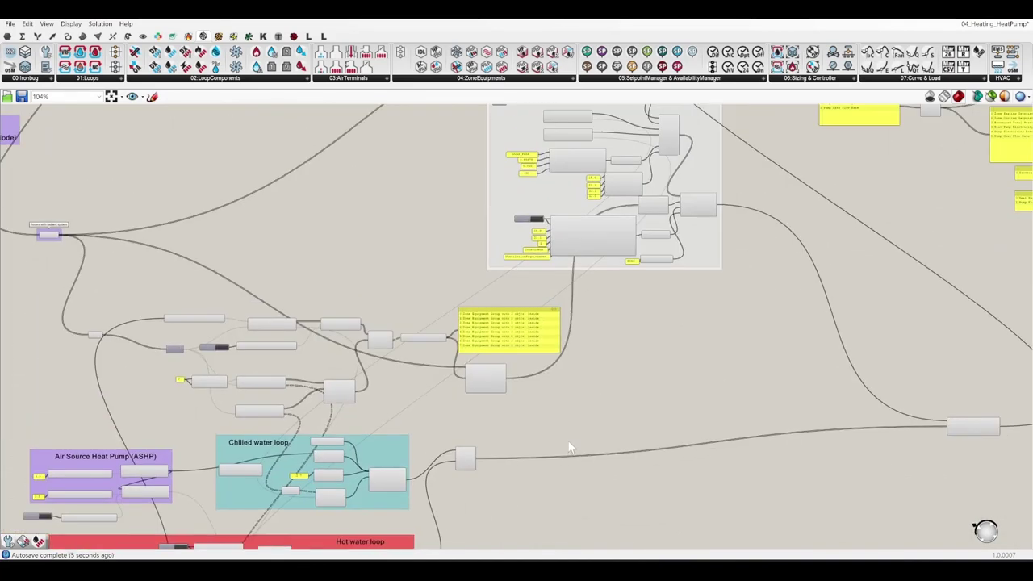
{"action": "scroll", "coordinate": [629, 375], "scroll_direction": "down", "scroll_amount": 3}
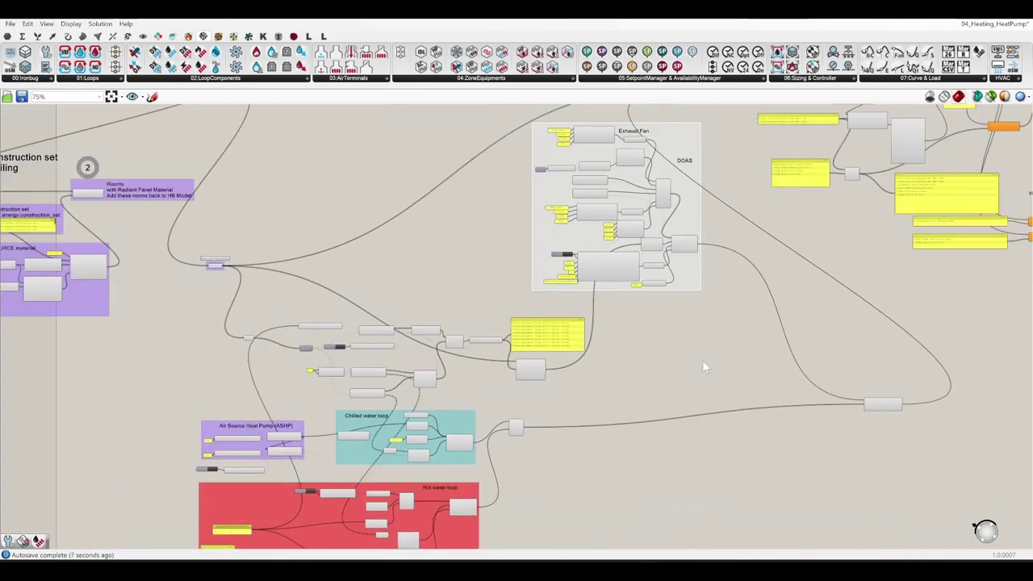
Review the water coil connections running from the DOAS group to the chilled and hot water loops
{"action": "right_click_drag", "start_coordinate": [617, 395], "coordinate": [617, 325]}
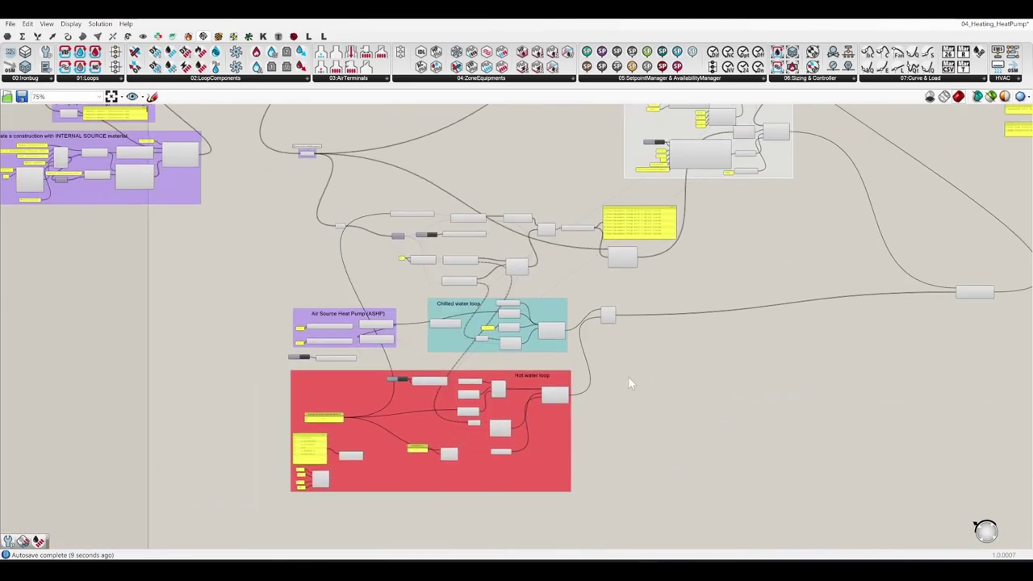
{"action": "right_click_drag", "start_coordinate": [627, 384], "coordinate": [623, 410]}
{"action": "right_click_drag", "start_coordinate": [800, 264], "coordinate": [689, 393]}
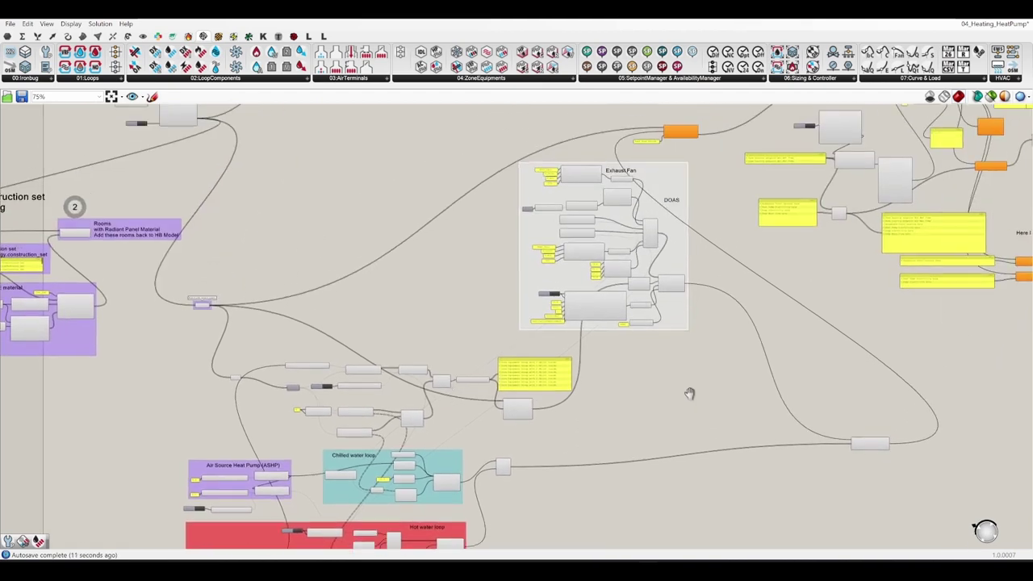
{"action": "right_click_drag", "start_coordinate": [710, 337], "coordinate": [765, 184]}
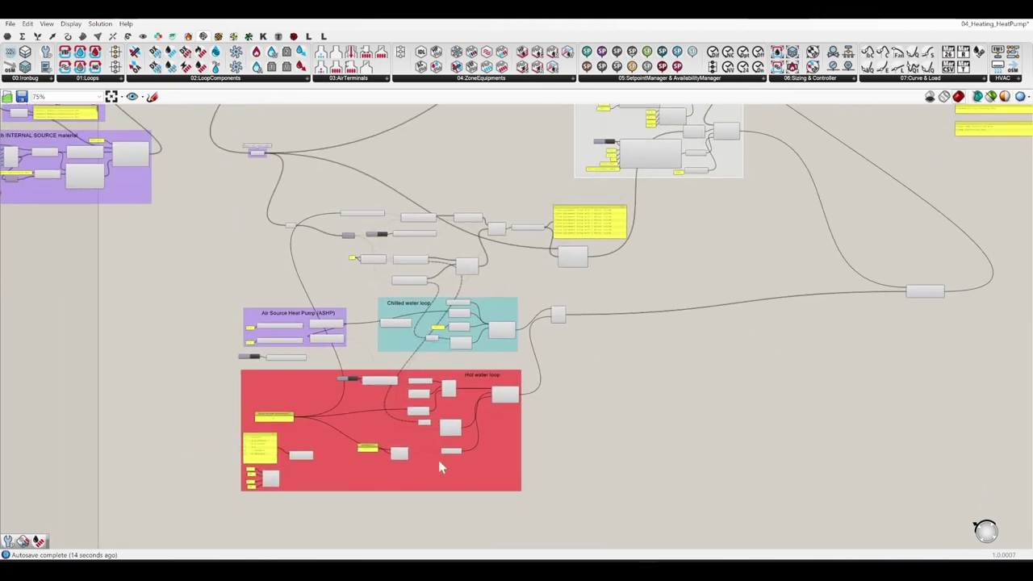
{"action": "right_click_drag", "start_coordinate": [524, 285], "coordinate": [526, 394]}
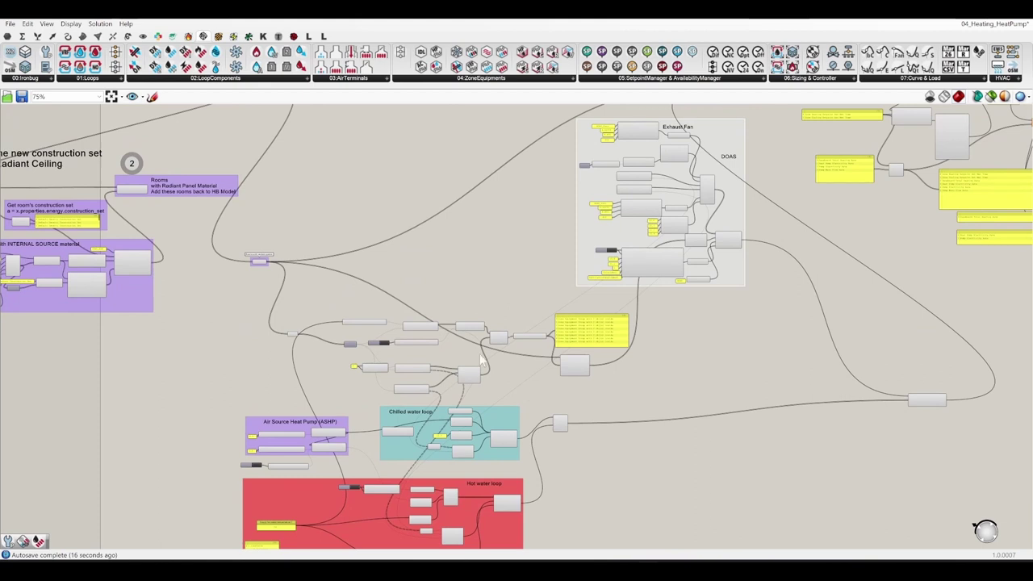
{"action": "scroll", "coordinate": [480, 363], "scroll_direction": "up", "scroll_amount": 5}
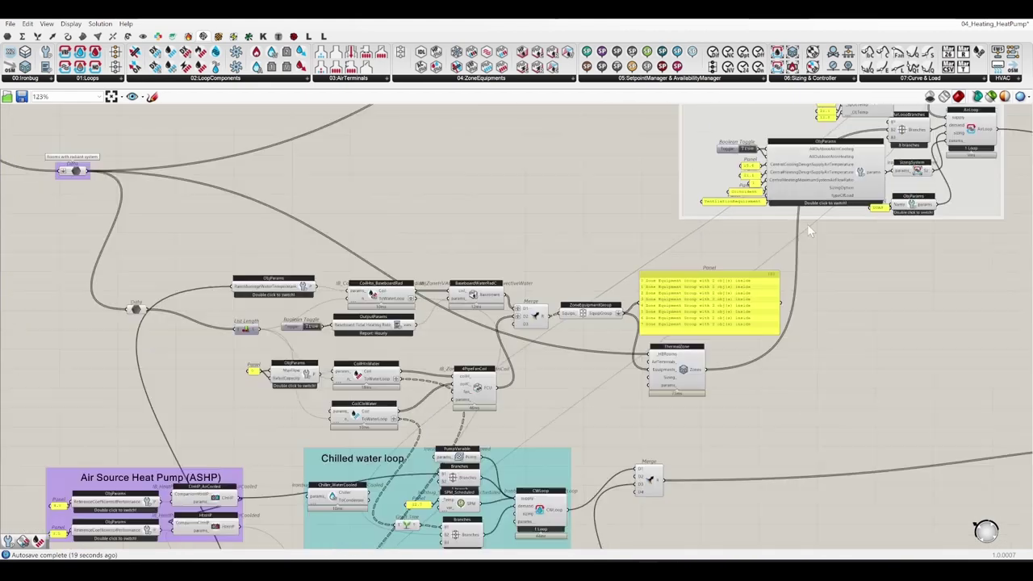
{"action": "right_click_drag", "start_coordinate": [988, 110], "coordinate": [719, 278]}
{"action": "scroll", "coordinate": [720, 279], "scroll_direction": "down", "scroll_amount": 1}
{"action": "right_click_drag", "start_coordinate": [793, 167], "coordinate": [797, 243]}
{"action": "scroll", "coordinate": [524, 278], "scroll_direction": "up", "scroll_amount": 5}
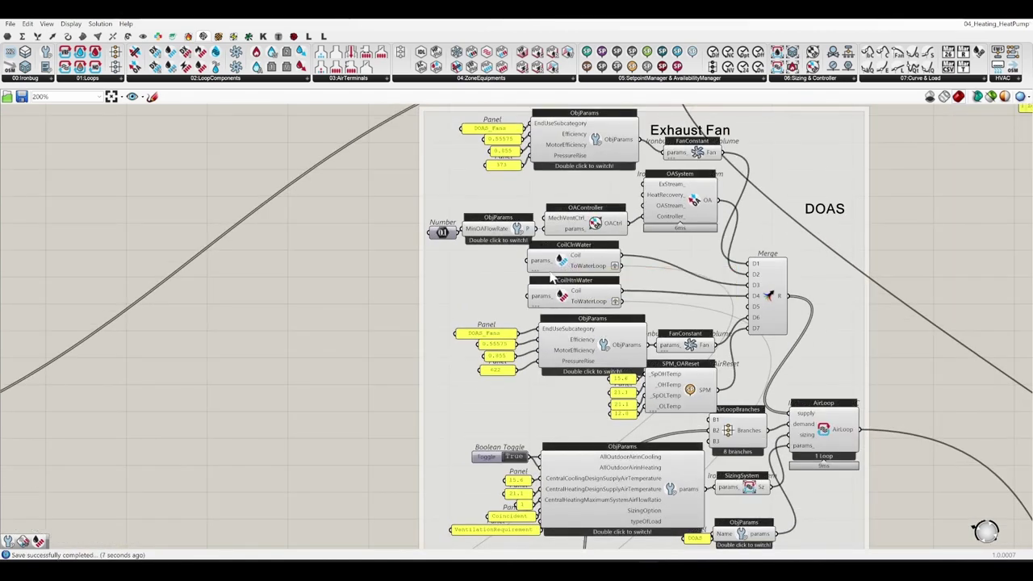
Run the energy simulation by setting the Boolean toggle feeding HB Model to OSM to True
{"action": "scroll", "coordinate": [328, 318], "scroll_direction": "down", "scroll_amount": 5}
{"action": "right_click_drag", "start_coordinate": [779, 378], "coordinate": [737, 350]}
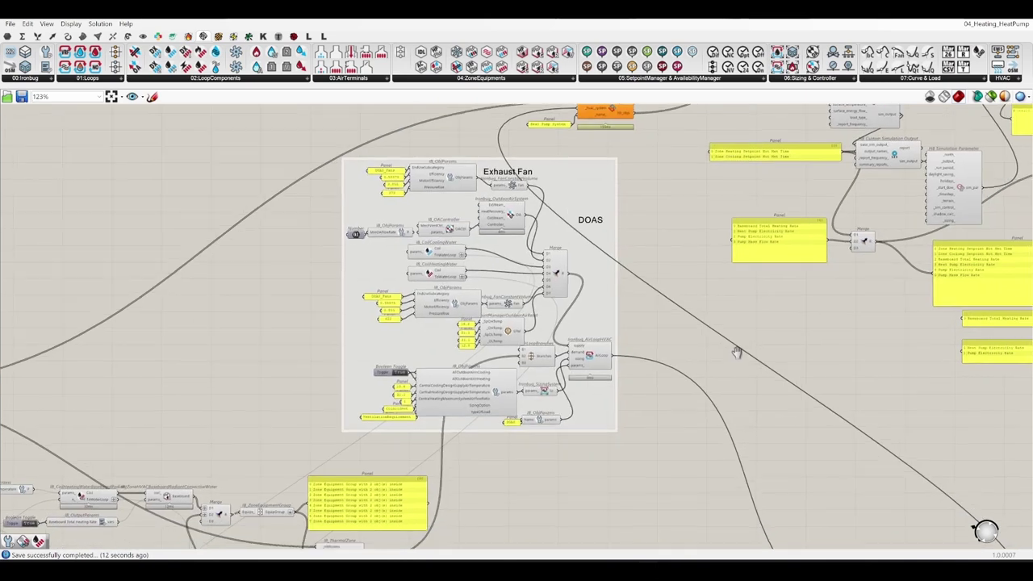
{"action": "right_click_drag", "start_coordinate": [535, 352], "coordinate": [293, 335]}
{"action": "scroll", "coordinate": [485, 381], "scroll_direction": "down", "scroll_amount": 3}
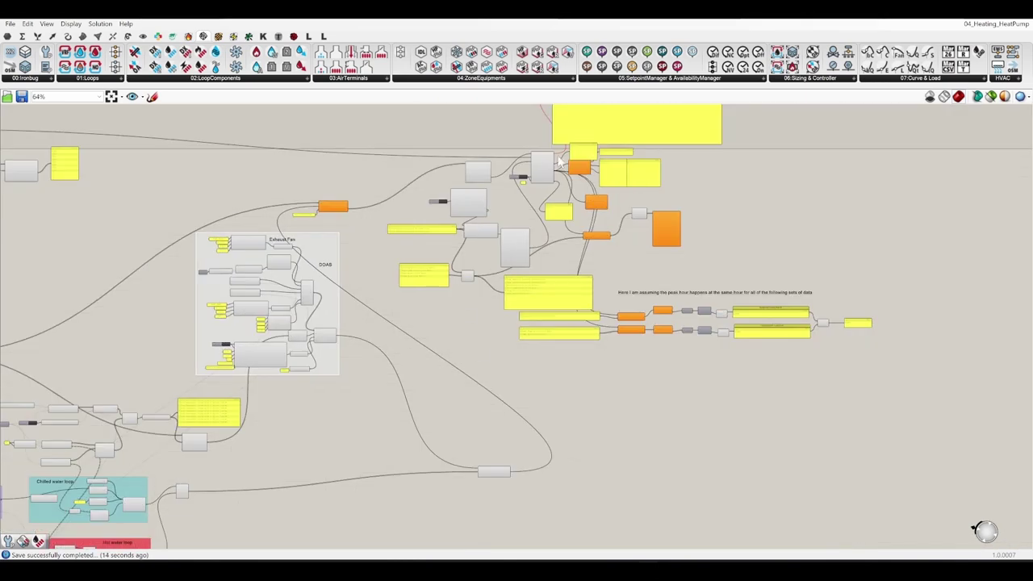
{"action": "scroll", "coordinate": [652, 264], "scroll_direction": "up", "scroll_amount": 5}
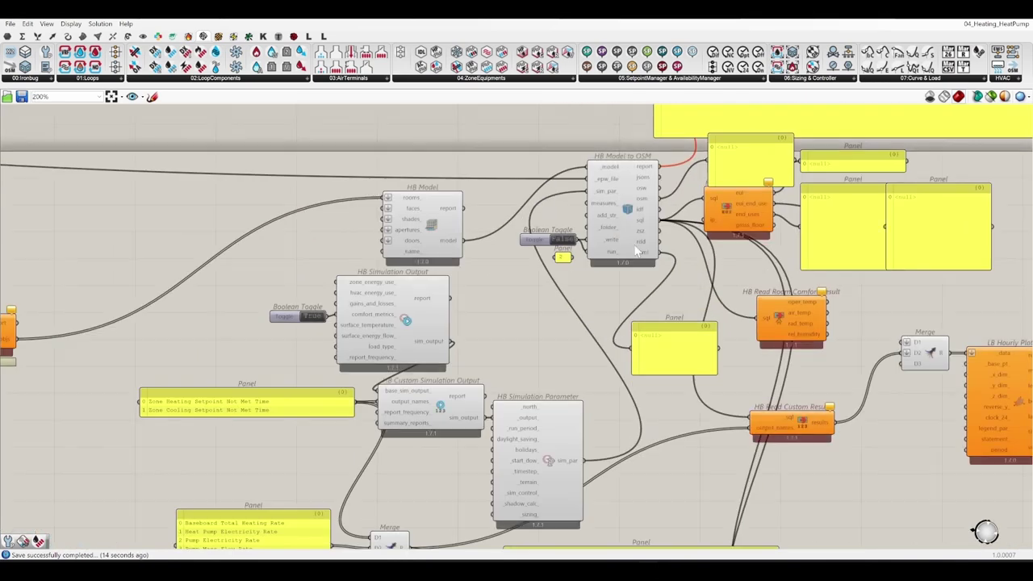
{"action": "double_click", "coordinate": [570, 234]}
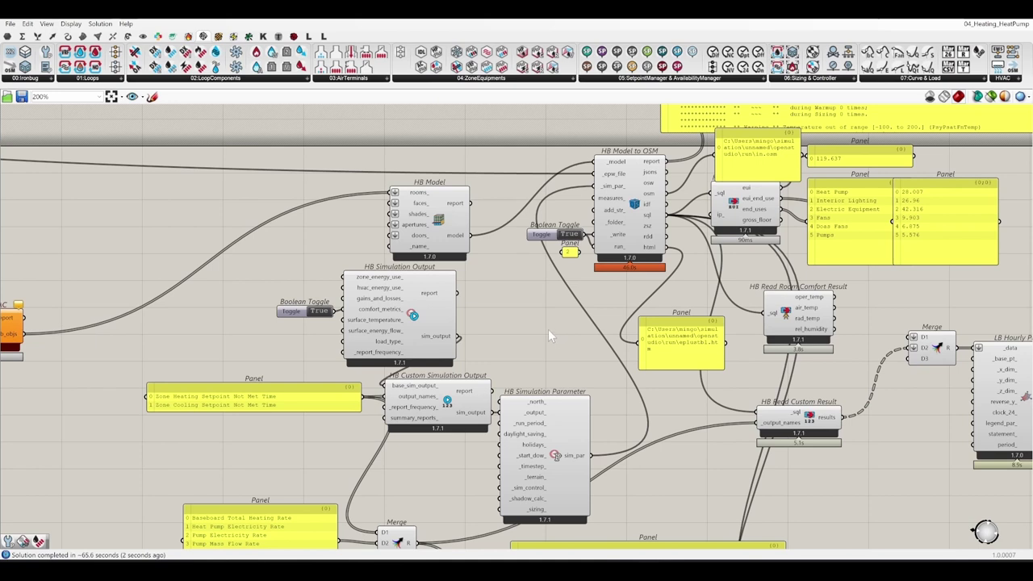
Examine the EUI and end-use result panels next to HB Model to OSM
{"action": "right_click_drag", "start_coordinate": [548, 329], "coordinate": [498, 376]}
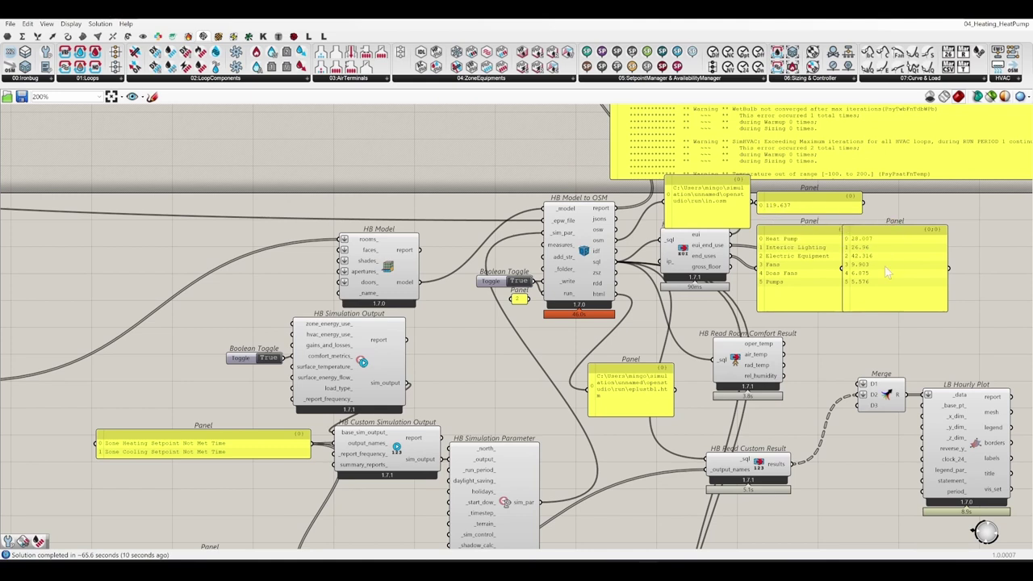
{"action": "scroll", "coordinate": [884, 266], "scroll_direction": "down", "scroll_amount": 1}
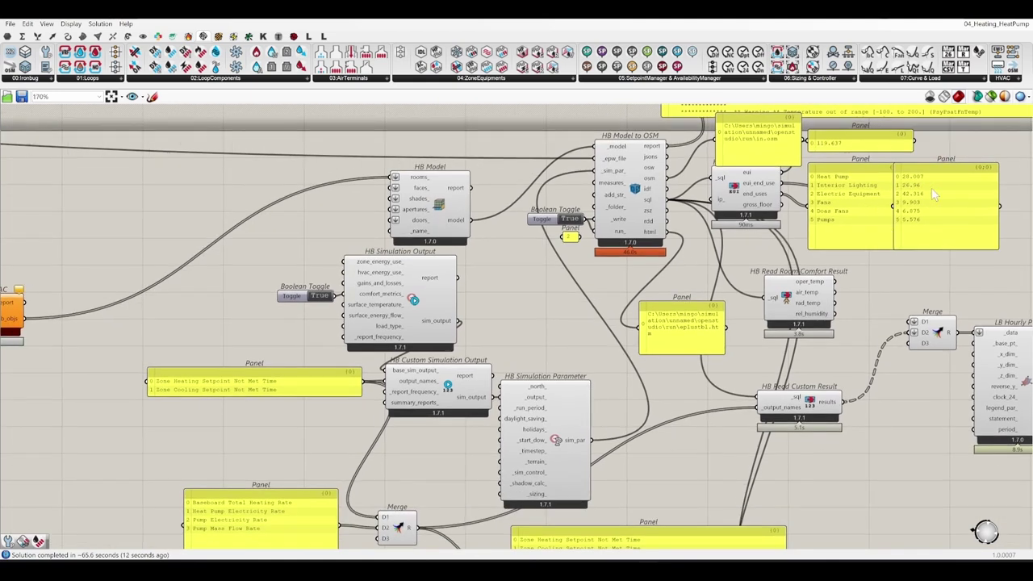
{"action": "scroll", "coordinate": [933, 192], "scroll_direction": "down", "scroll_amount": 5}
Look over the hot water loop group and the layout of the whole definition, from the construction set to the results
{"action": "right_click_drag", "start_coordinate": [605, 325], "coordinate": [860, 150]}
{"action": "scroll", "coordinate": [860, 150], "scroll_direction": "down", "scroll_amount": 3}
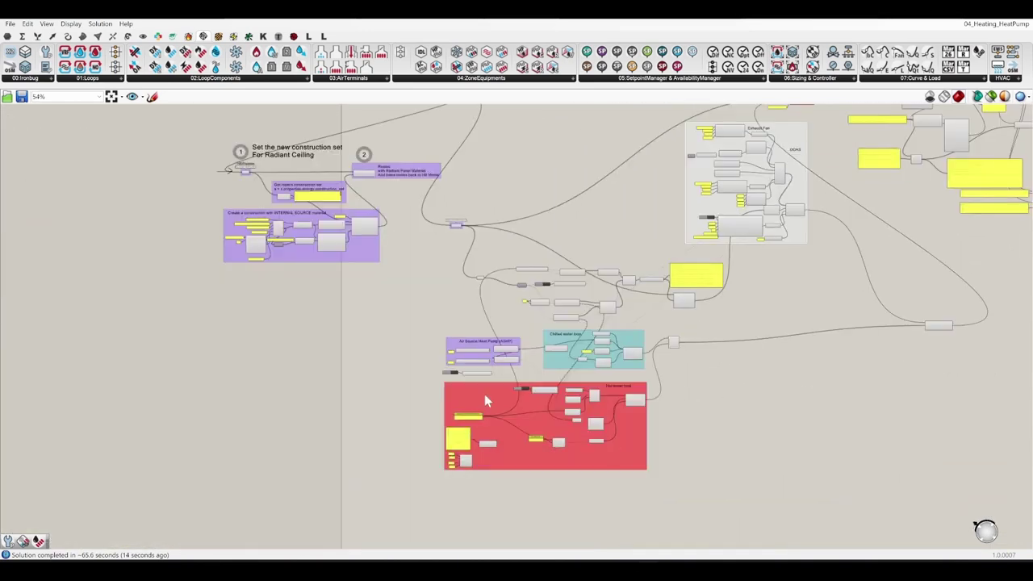
{"action": "scroll", "coordinate": [656, 379], "scroll_direction": "up", "scroll_amount": 3}
{"action": "scroll", "coordinate": [515, 430], "scroll_direction": "up", "scroll_amount": 2}
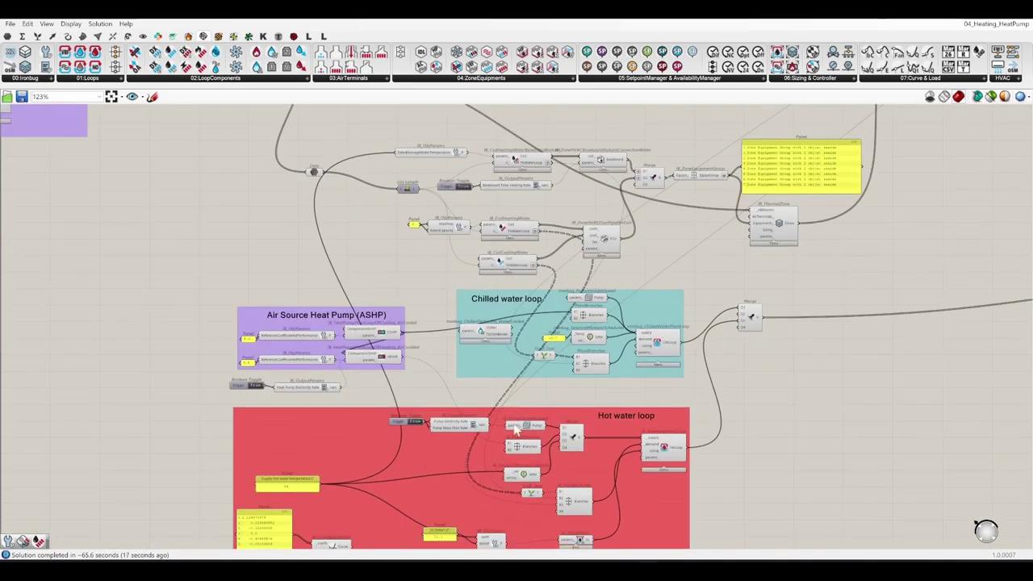
{"action": "scroll", "coordinate": [516, 429], "scroll_direction": "down", "scroll_amount": 2}
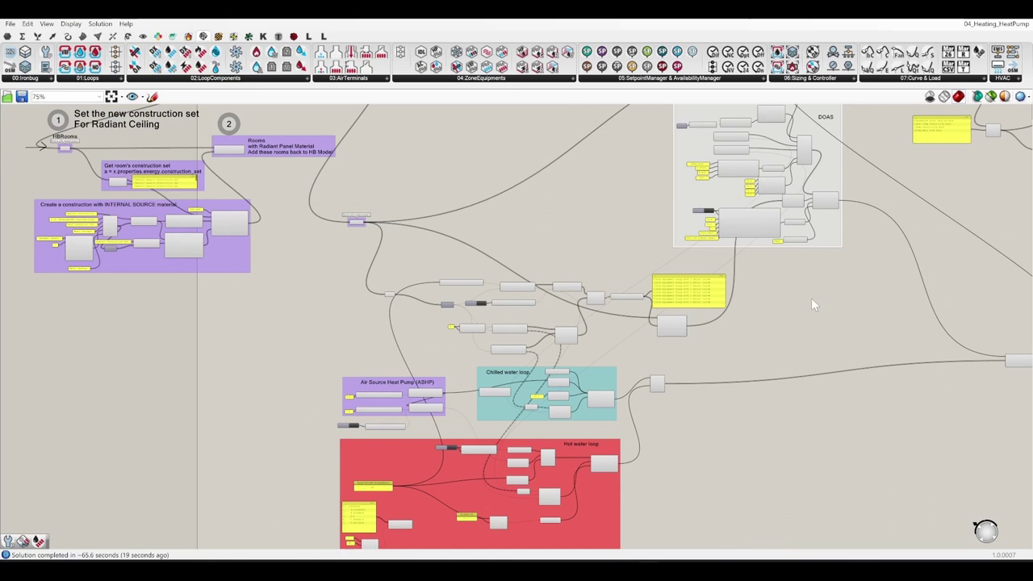
{"action": "right_click_drag", "start_coordinate": [825, 290], "coordinate": [572, 391]}
{"action": "scroll", "coordinate": [572, 391], "scroll_direction": "down", "scroll_amount": 2}
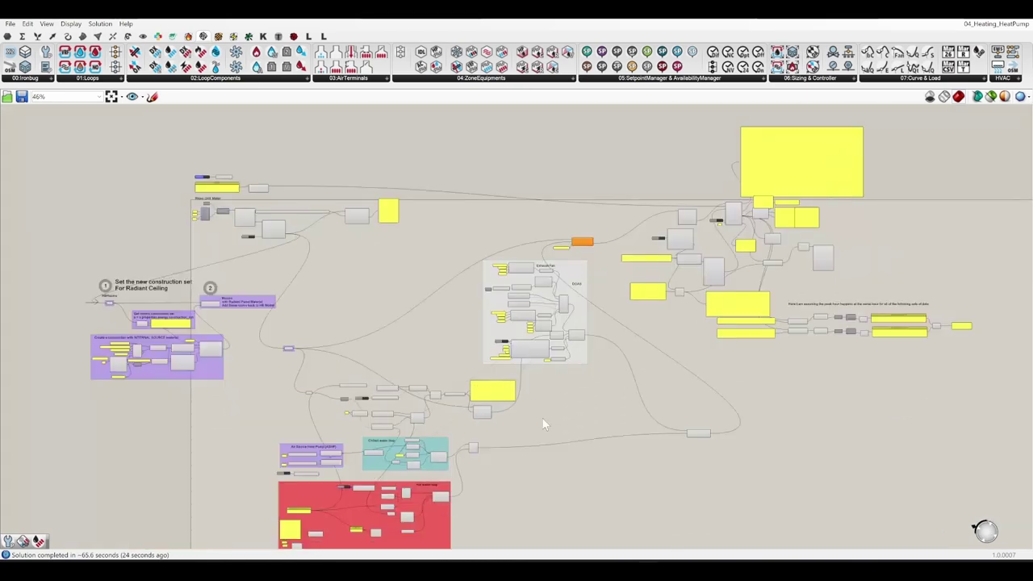
Examine how the air source heat pump components feed the chilled water loop and the hot water loop
{"action": "right_click_drag", "start_coordinate": [542, 424], "coordinate": [644, 282]}
{"action": "scroll", "coordinate": [498, 337], "scroll_direction": "up", "scroll_amount": 4}
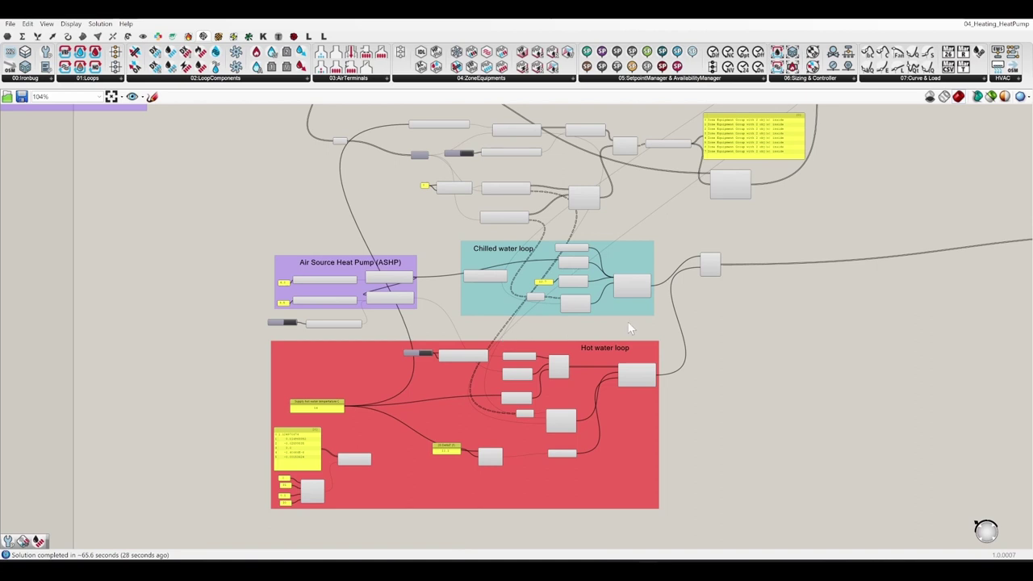
{"action": "right_click_drag", "start_coordinate": [649, 226], "coordinate": [670, 277]}
{"action": "scroll", "coordinate": [677, 338], "scroll_direction": "down", "scroll_amount": 2}
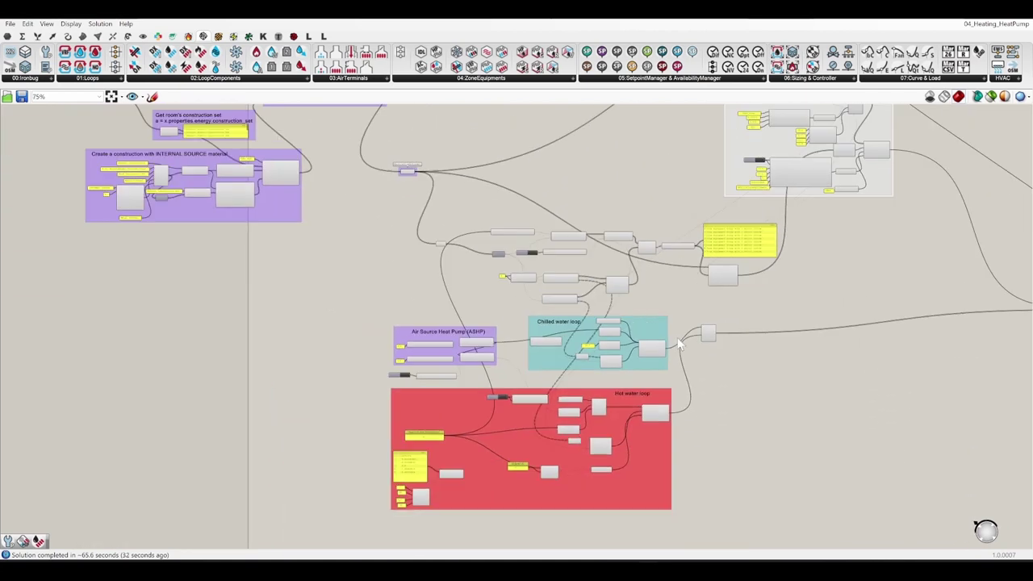
{"action": "scroll", "coordinate": [518, 312], "scroll_direction": "up", "scroll_amount": 4}
{"action": "right_click_drag", "start_coordinate": [567, 380], "coordinate": [534, 302]}
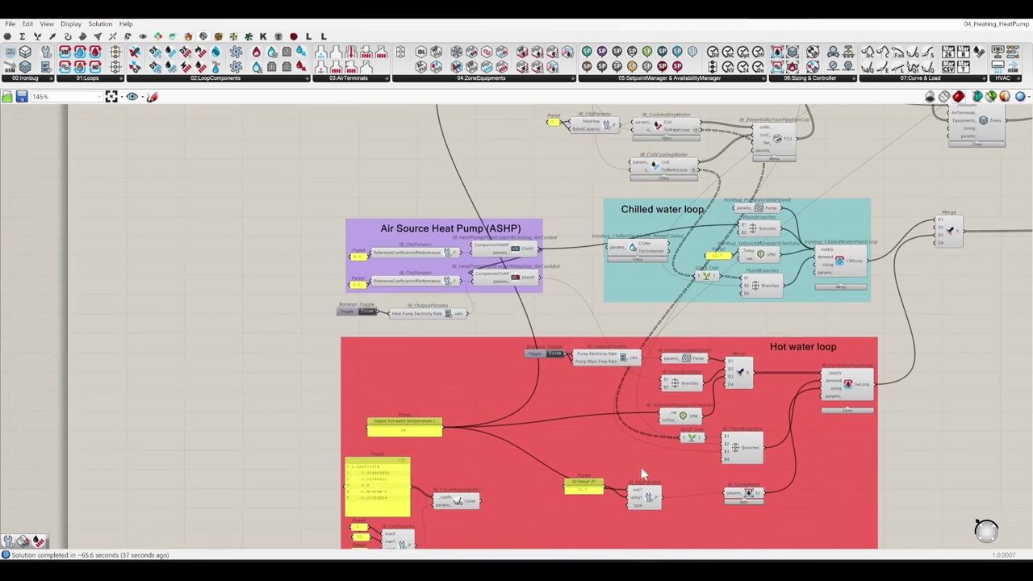
{"action": "right_click_drag", "start_coordinate": [911, 289], "coordinate": [893, 373]}
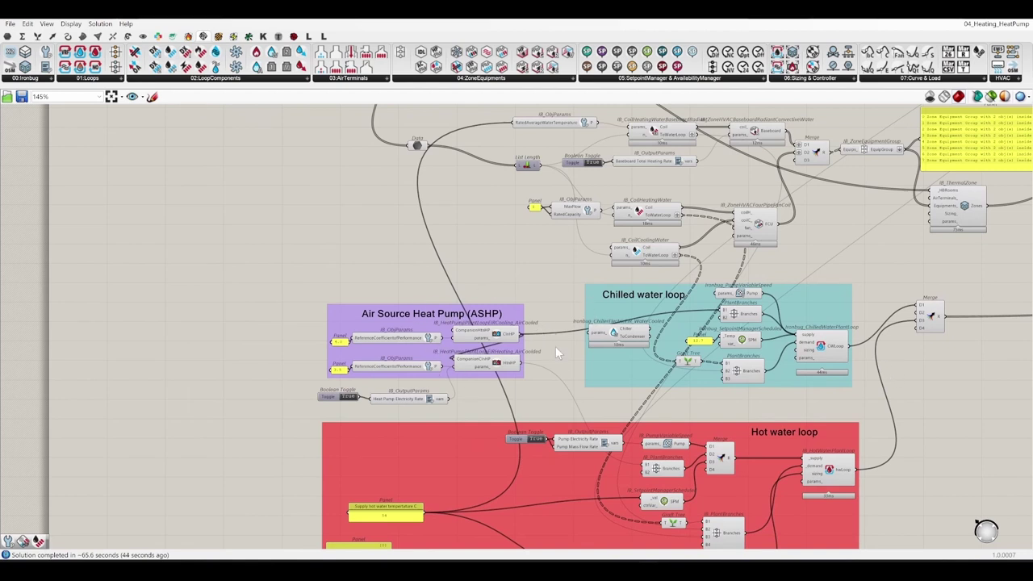
{"action": "left_click", "coordinate": [826, 304]}
{"action": "right_click_drag", "start_coordinate": [859, 244], "coordinate": [830, 324]}
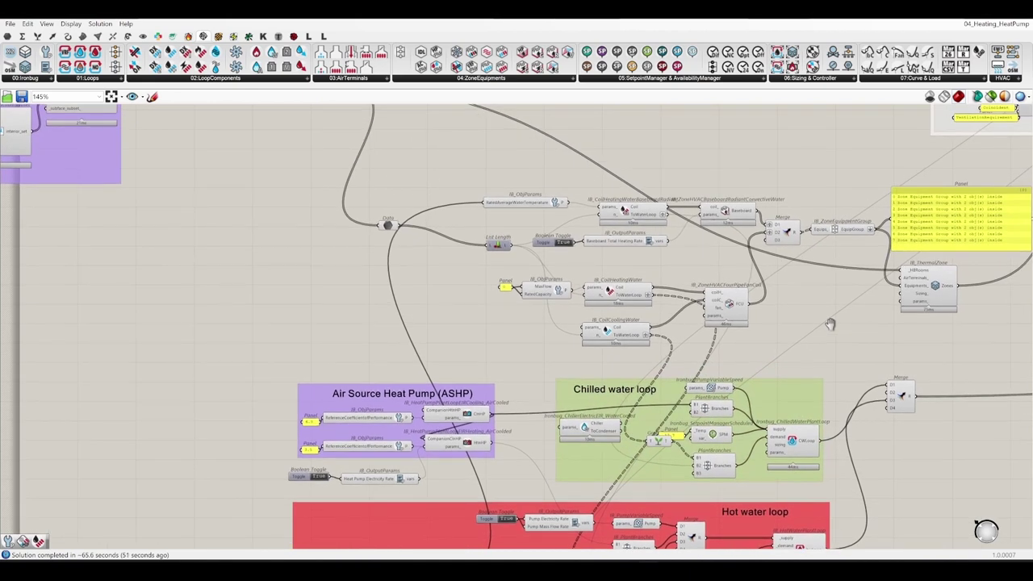
Inspect the heating and cooling water coils that feed the four-pipe fan coil
{"action": "scroll", "coordinate": [827, 327], "scroll_direction": "up", "scroll_amount": 2}
{"action": "scroll", "coordinate": [797, 299], "scroll_direction": "up", "scroll_amount": 2}
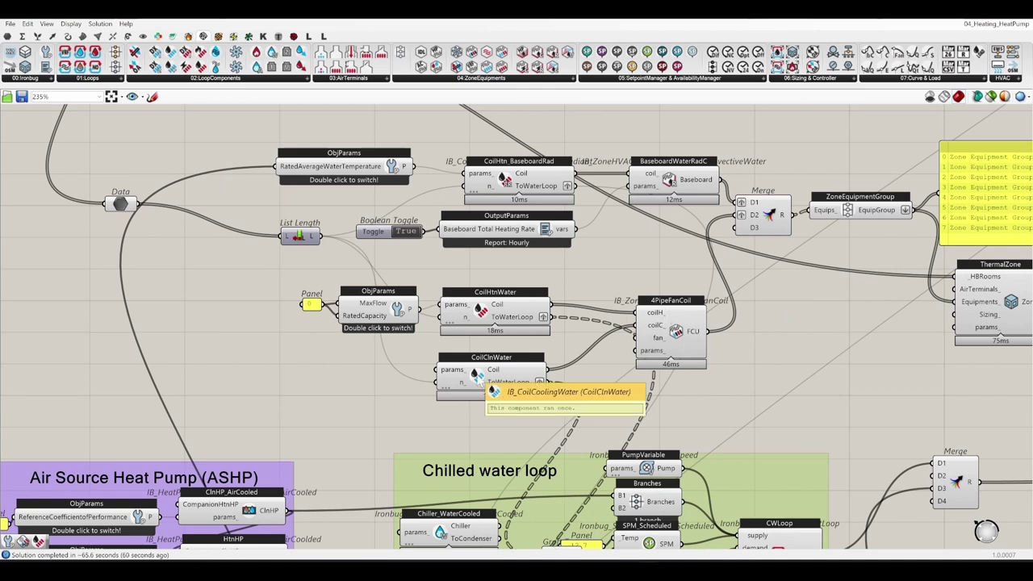
{"action": "left_click", "coordinate": [479, 319]}
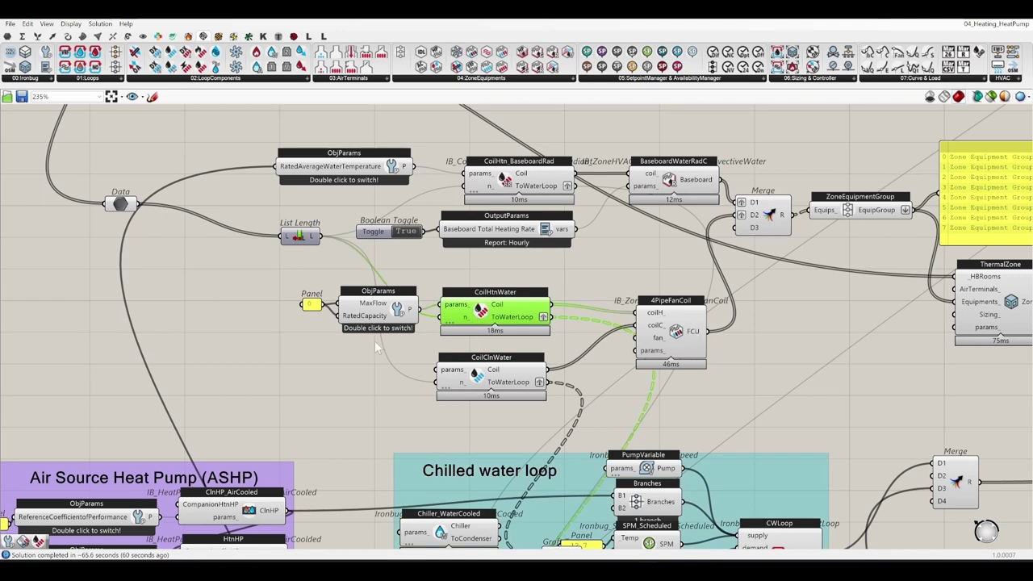
{"action": "right_click_drag", "start_coordinate": [364, 354], "coordinate": [363, 383]}
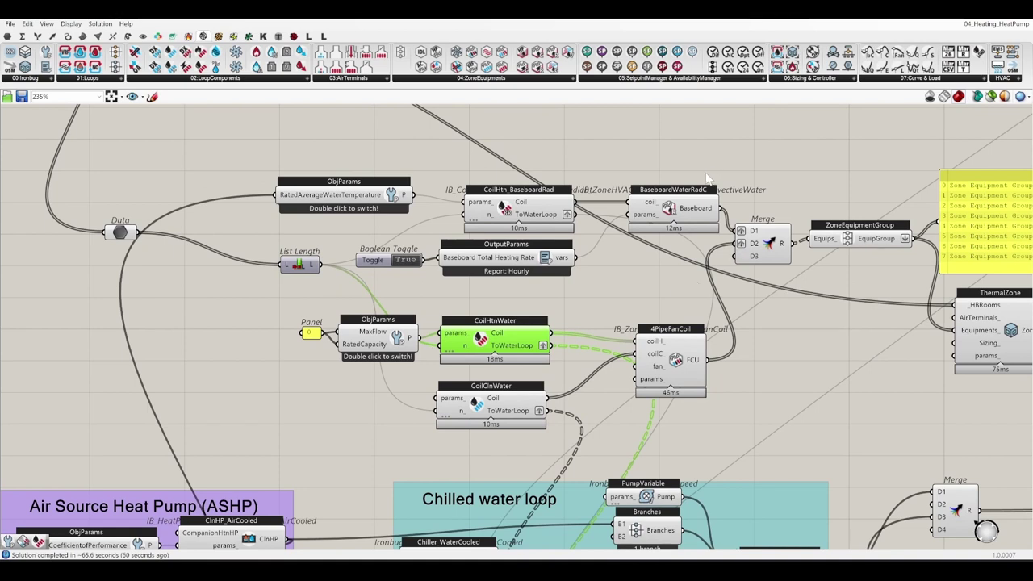
{"action": "right_click_drag", "start_coordinate": [685, 274], "coordinate": [635, 288]}
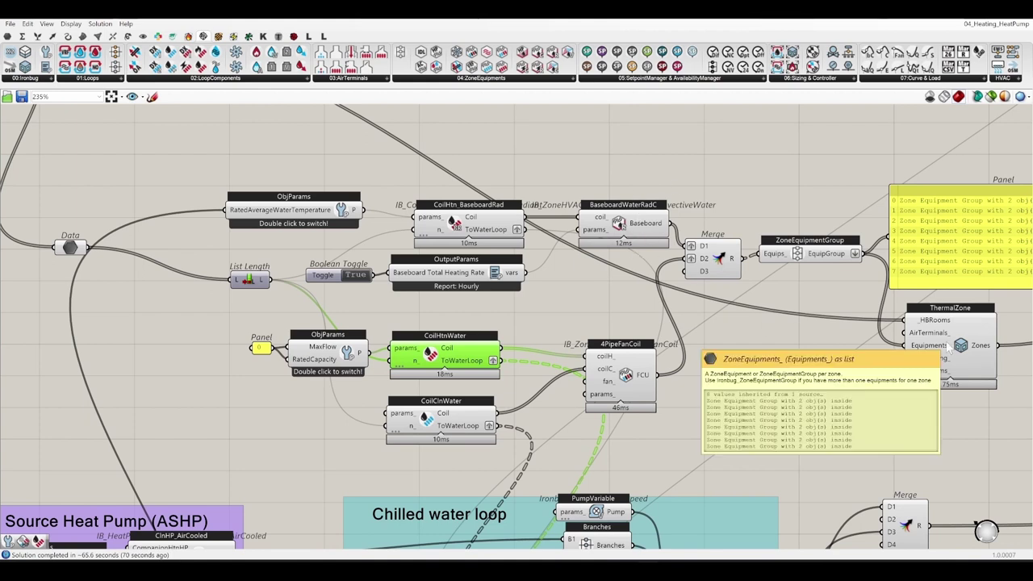
Inspect the ZoneEquipmentGroup that combines the baseboard and the four-pipe fan coil for the ThermalZone component
{"action": "right_click_drag", "start_coordinate": [762, 328], "coordinate": [724, 336]}
{"action": "left_click", "coordinate": [765, 266]}
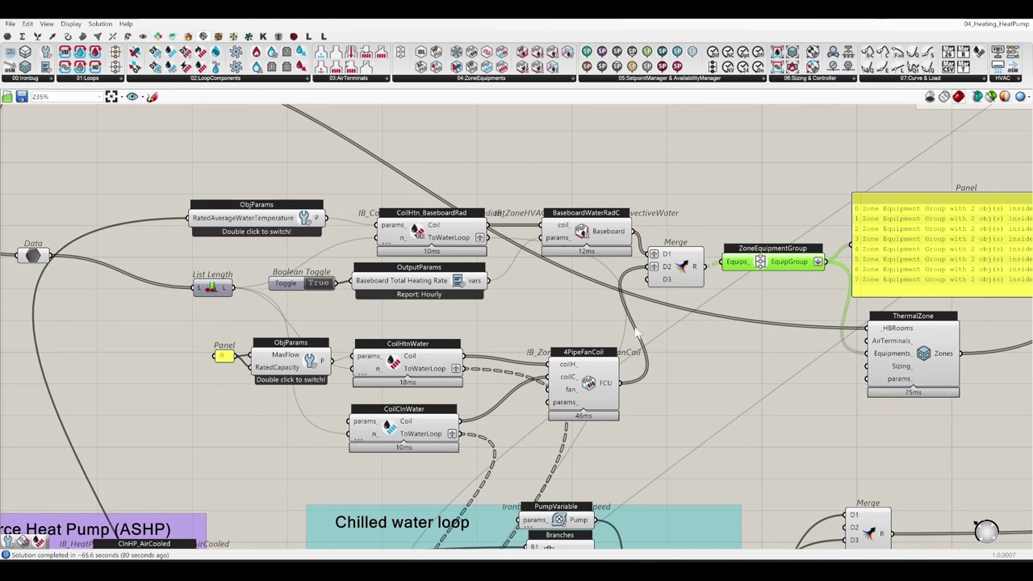
{"action": "scroll", "coordinate": [668, 313], "scroll_direction": "down", "scroll_amount": 1}
{"action": "right_click_drag", "start_coordinate": [755, 300], "coordinate": [713, 289]}
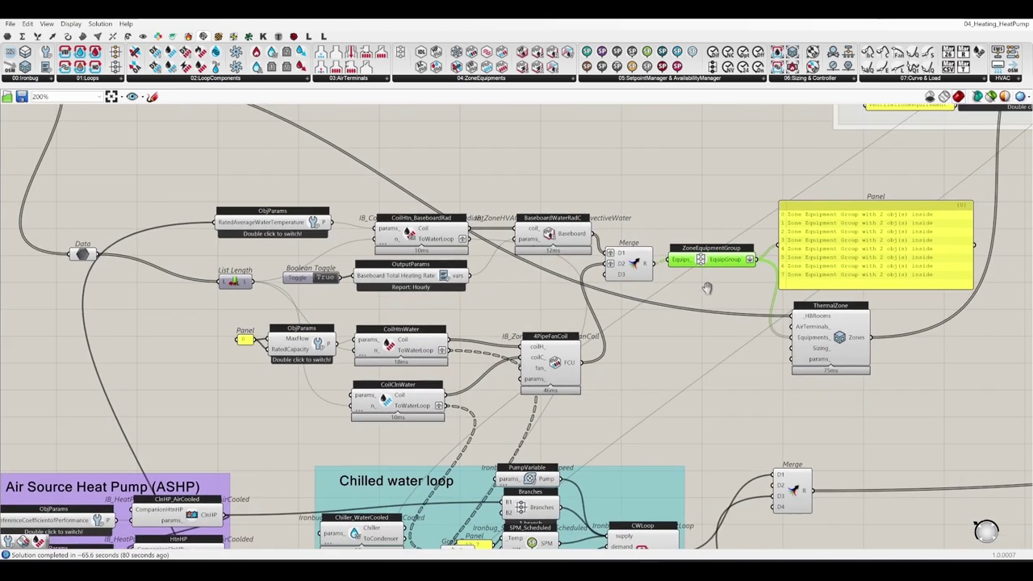
{"action": "left_click", "coordinate": [553, 232]}
{"action": "left_click", "coordinate": [555, 381]}
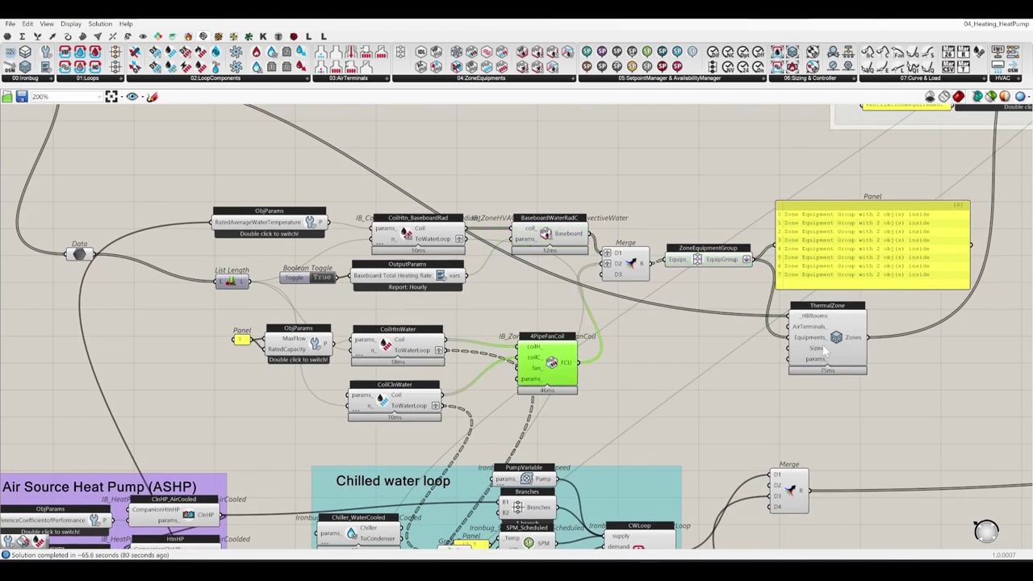
{"action": "right_click_drag", "start_coordinate": [678, 328], "coordinate": [660, 259]}
{"action": "scroll", "coordinate": [660, 259], "scroll_direction": "down", "scroll_amount": 6}
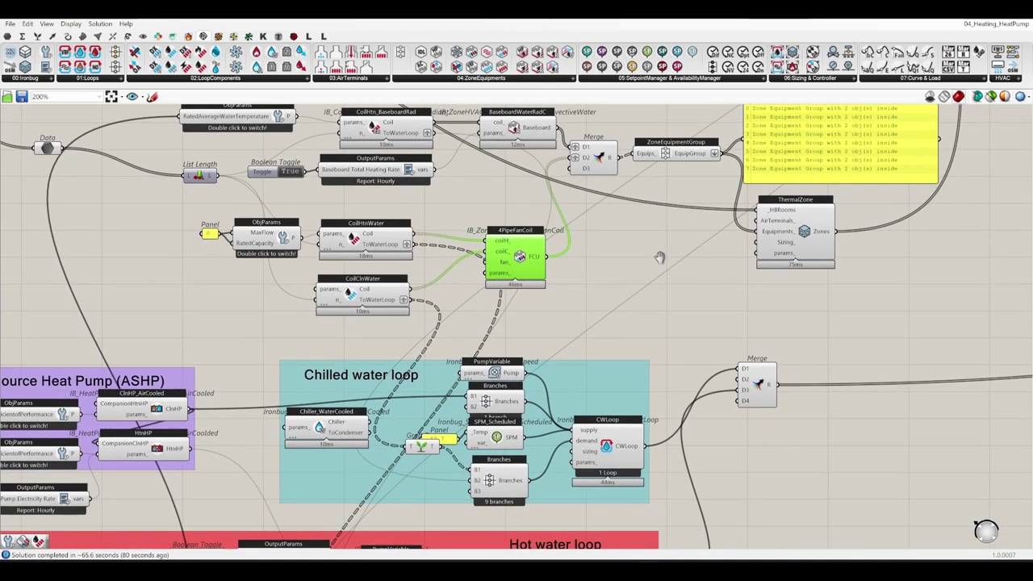
Inspect the heating and cooling water coils in the DOAS group and trace their wires to the plant loops
{"action": "scroll", "coordinate": [856, 311], "scroll_direction": "up", "scroll_amount": 6}
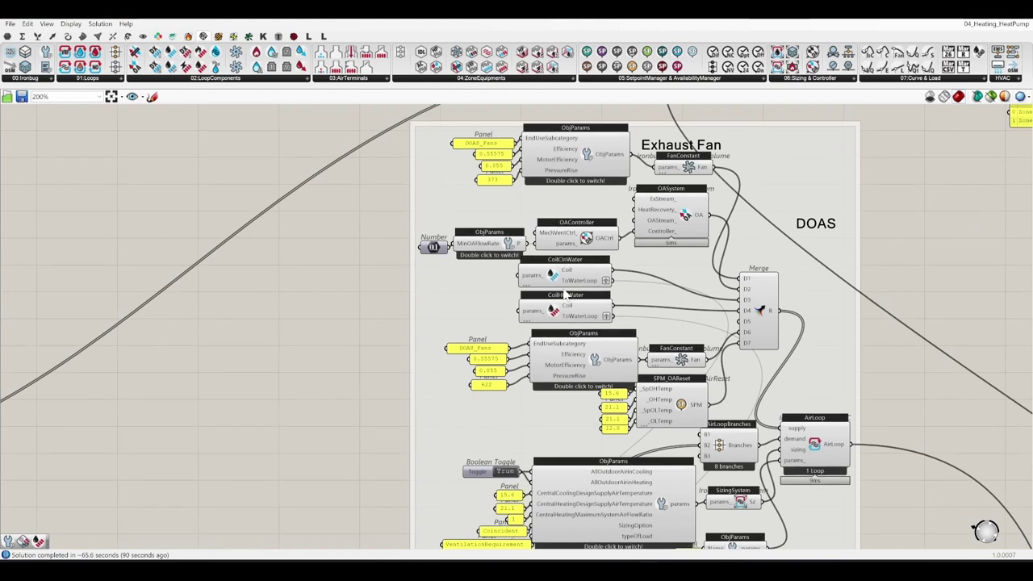
{"action": "scroll", "coordinate": [712, 211], "scroll_direction": "down", "scroll_amount": 3}
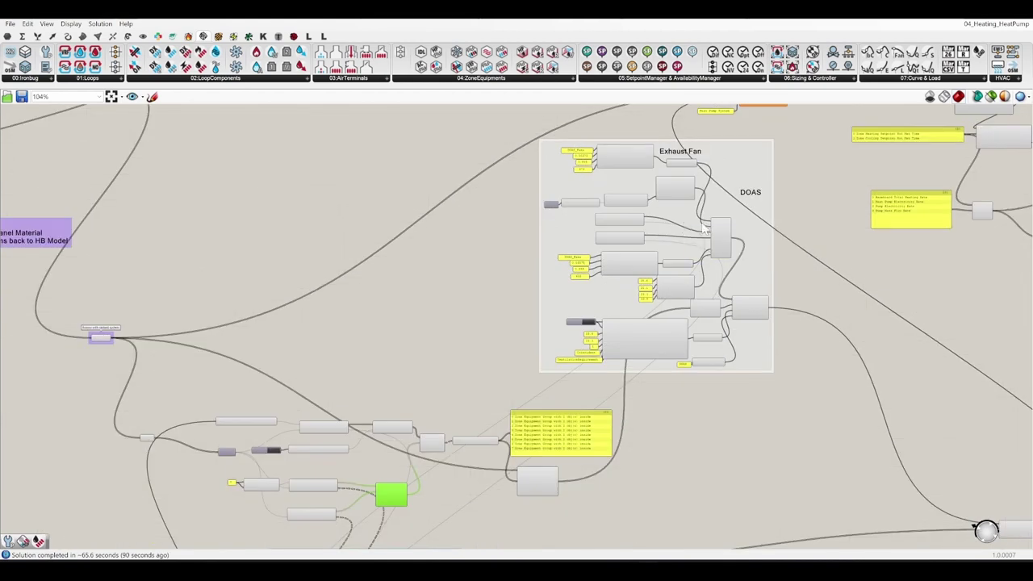
{"action": "scroll", "coordinate": [614, 253], "scroll_direction": "up", "scroll_amount": 3}
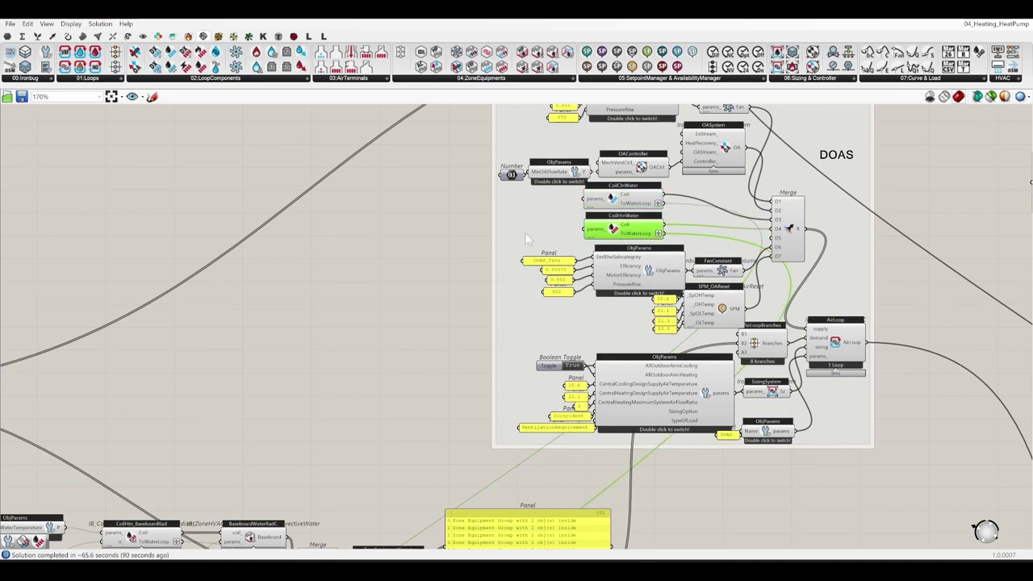
{"action": "scroll", "coordinate": [660, 216], "scroll_direction": "down", "scroll_amount": 4}
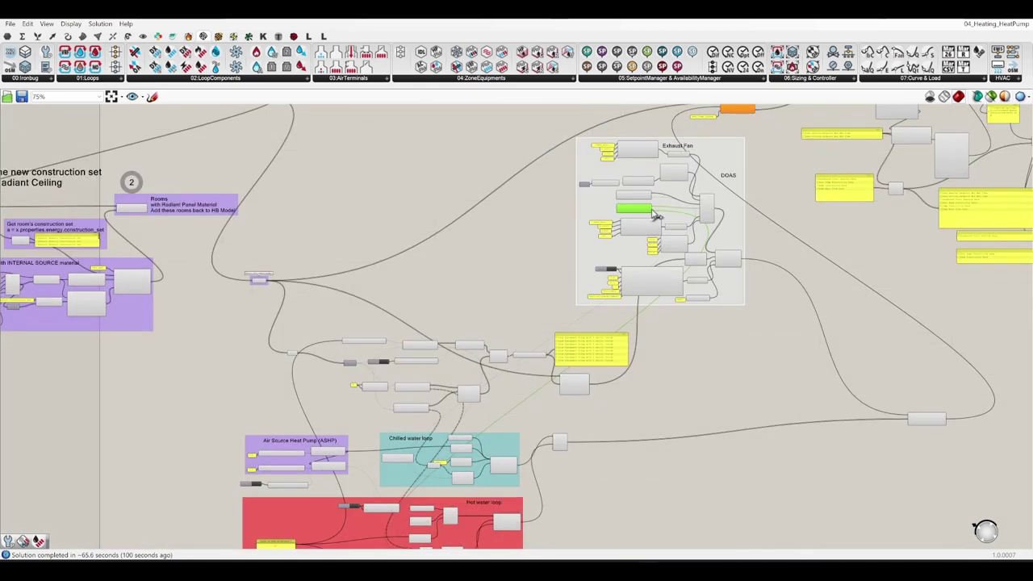
{"action": "scroll", "coordinate": [641, 207], "scroll_direction": "up", "scroll_amount": 3}
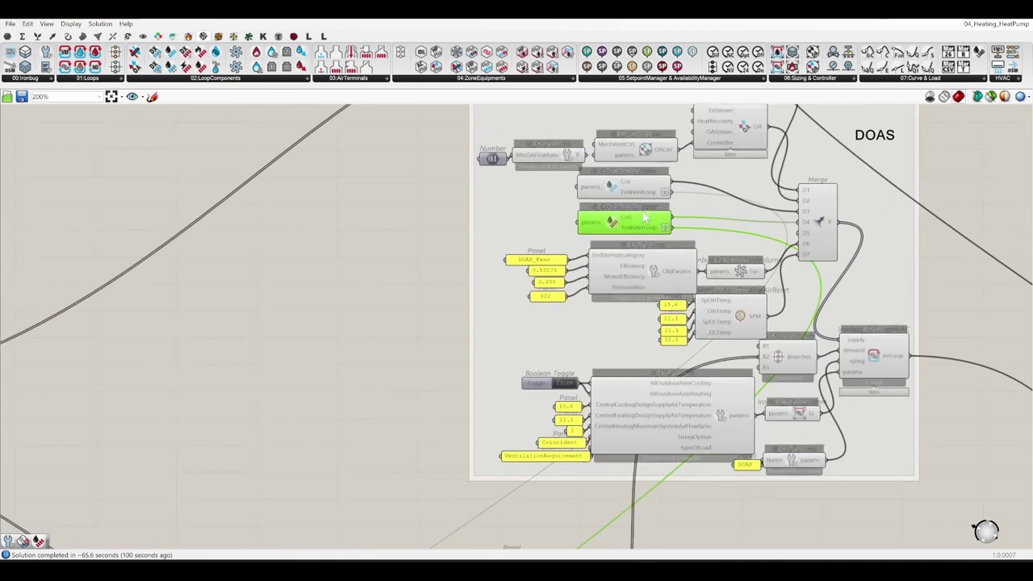
{"action": "scroll", "coordinate": [375, 301], "scroll_direction": "down", "scroll_amount": 2}
{"action": "scroll", "coordinate": [382, 307], "scroll_direction": "down", "scroll_amount": 1}
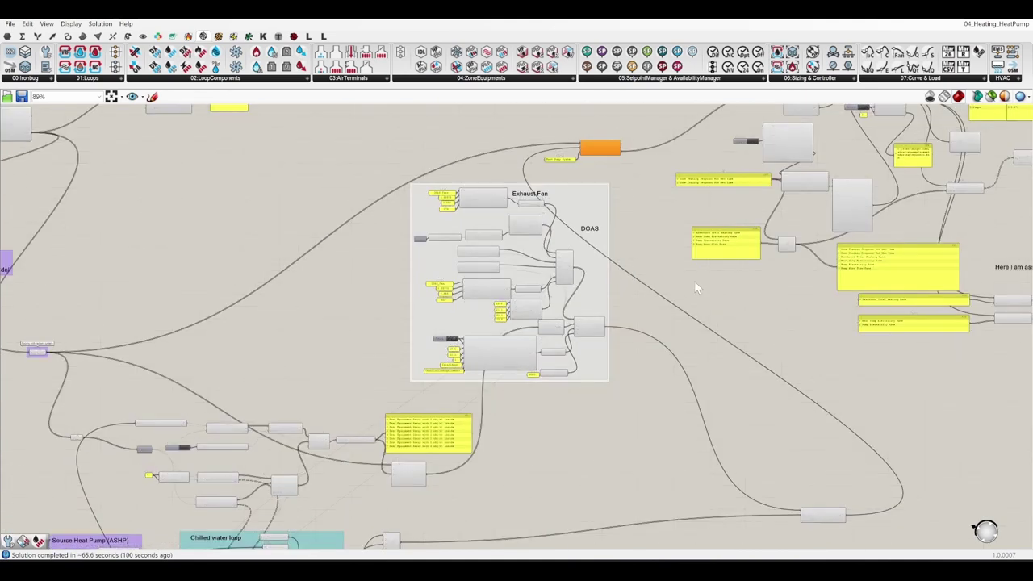
{"action": "right_click_drag", "start_coordinate": [645, 309], "coordinate": [827, 272]}
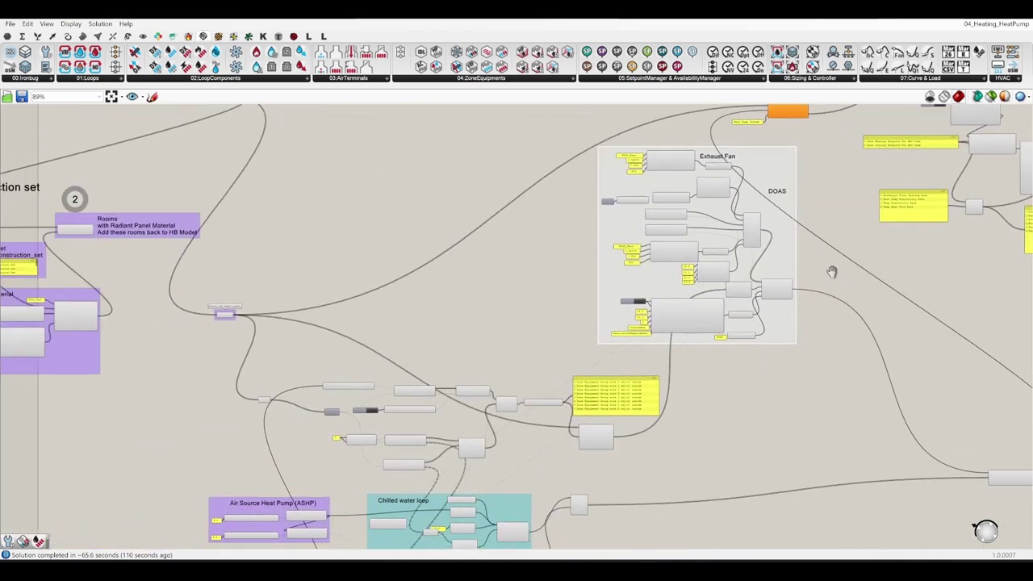
{"action": "left_click_drag", "start_coordinate": [791, 344], "coordinate": [848, 480]}
{"action": "key", "text": "ctrl+z"}
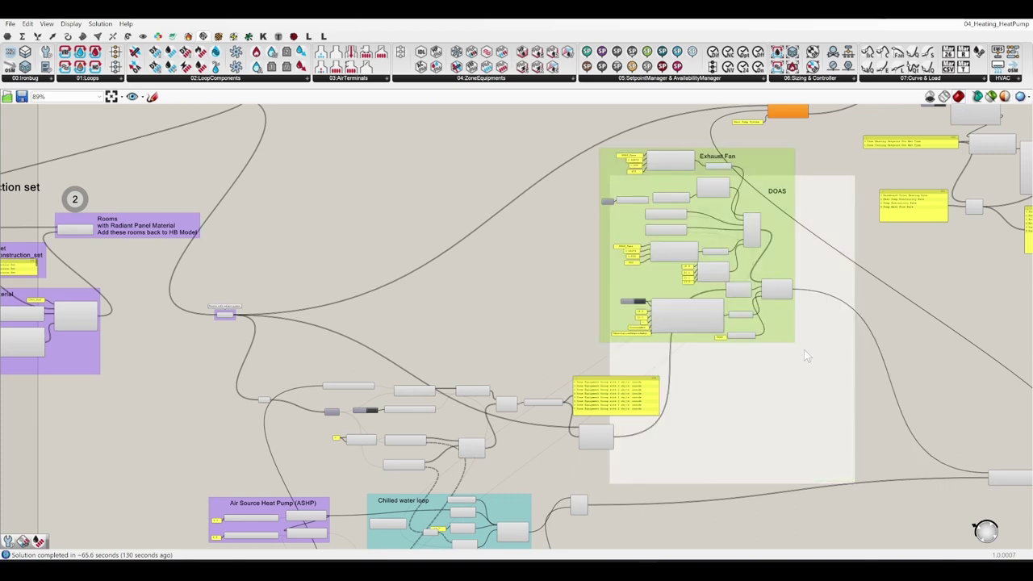
{"action": "left_click", "coordinate": [871, 310]}
Move the whole DOAS group with all its components down to the space between the ThermalZone and HVACSystem components
{"action": "left_click_drag", "start_coordinate": [824, 359], "coordinate": [588, 147]}
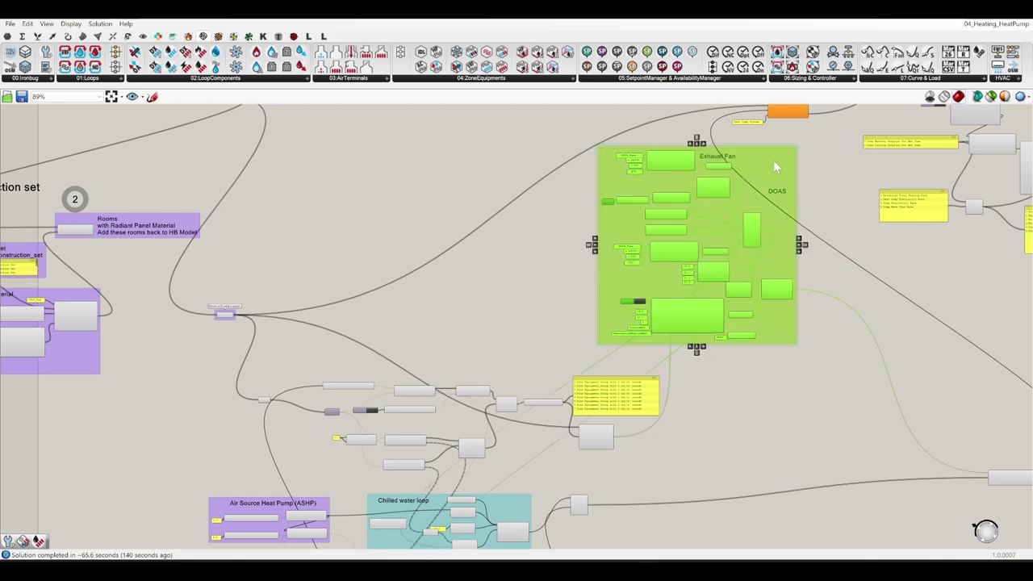
{"action": "left_click_drag", "start_coordinate": [781, 160], "coordinate": [872, 296]}
{"action": "scroll", "coordinate": [820, 433], "scroll_direction": "down", "scroll_amount": 3}
{"action": "right_click_drag", "start_coordinate": [799, 463], "coordinate": [767, 356]}
{"action": "left_click", "coordinate": [721, 394]}
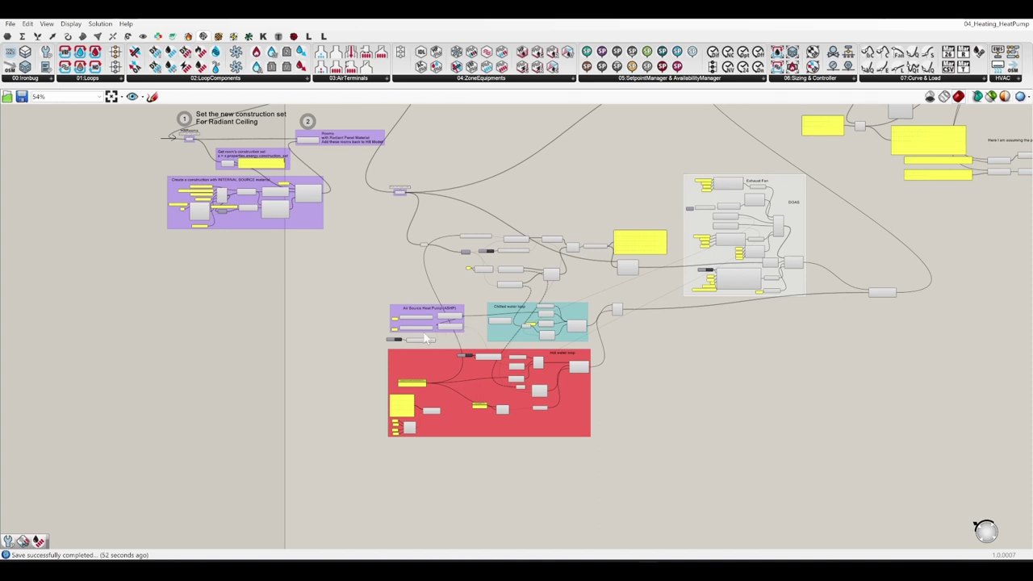
Examine the complete layout: the air source heat pump, chilled and hot water loops, zone equipment, and the DOAS wiring into the HVACSystem component
{"action": "scroll", "coordinate": [381, 338], "scroll_direction": "up", "scroll_amount": 5}
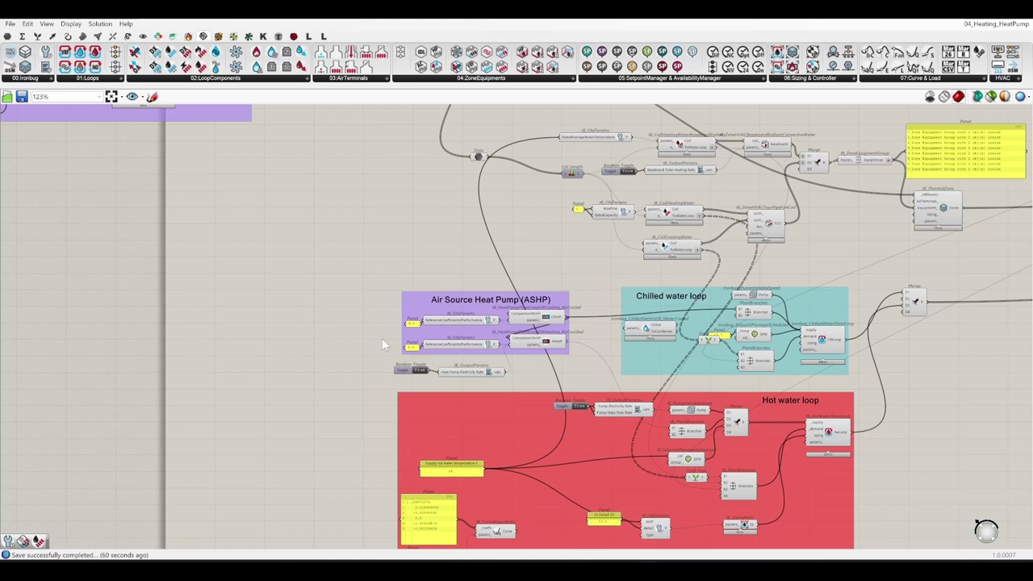
{"action": "scroll", "coordinate": [382, 338], "scroll_direction": "down", "scroll_amount": 2}
{"action": "right_click_drag", "start_coordinate": [720, 274], "coordinate": [668, 340]}
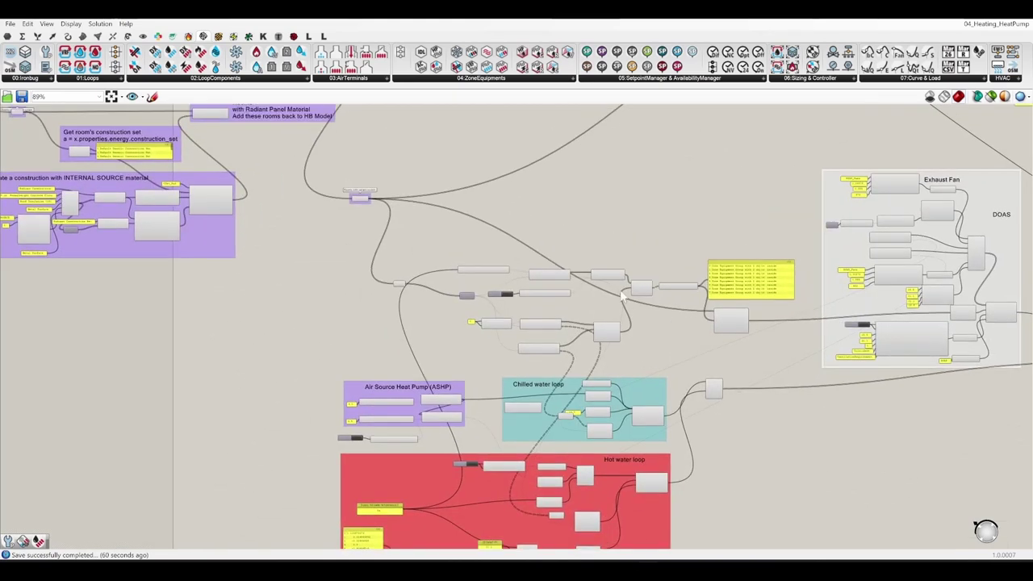
{"action": "scroll", "coordinate": [599, 321], "scroll_direction": "up", "scroll_amount": 6}
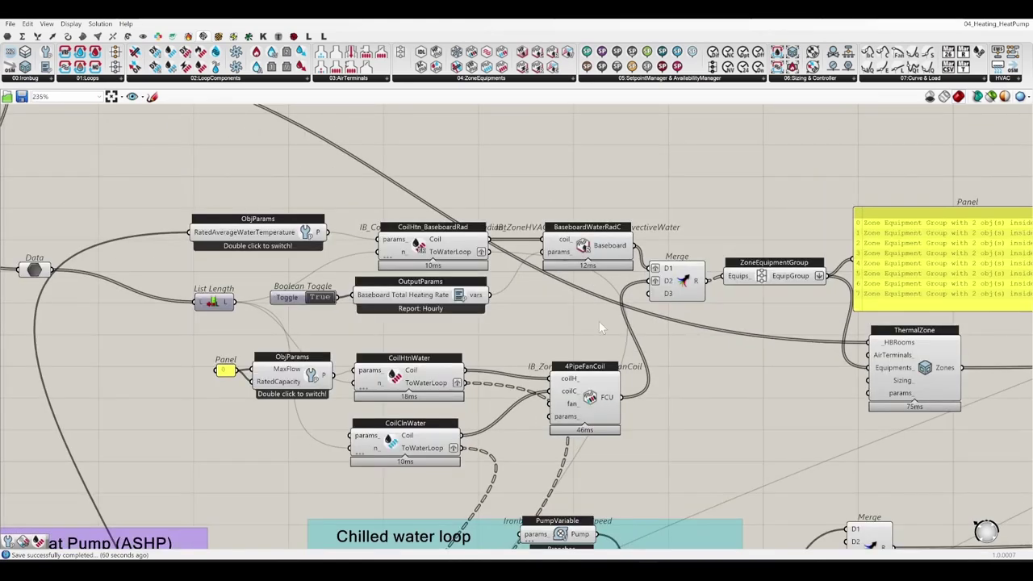
{"action": "scroll", "coordinate": [497, 323], "scroll_direction": "down", "scroll_amount": 4}
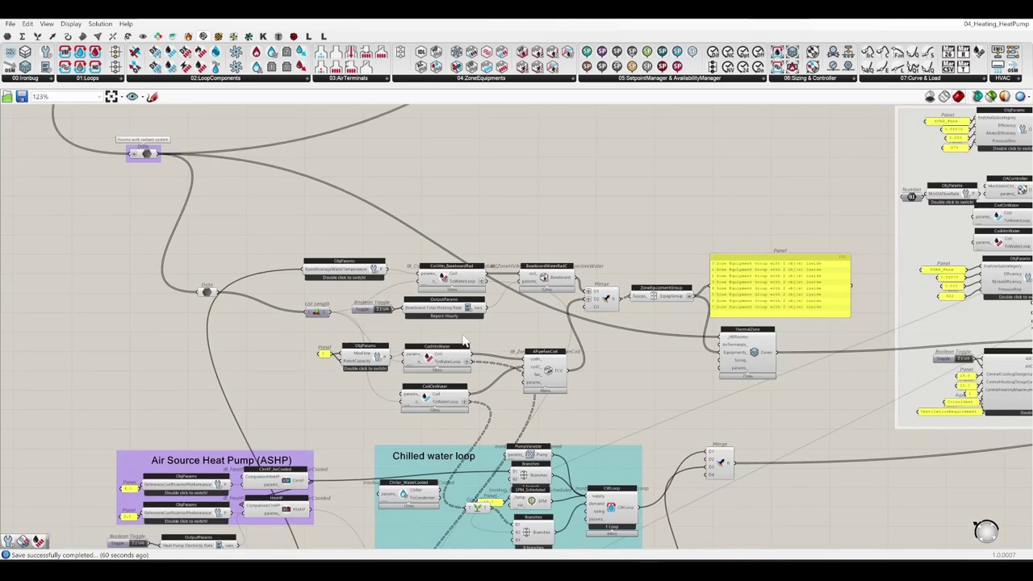
{"action": "right_click_drag", "start_coordinate": [770, 251], "coordinate": [404, 274]}
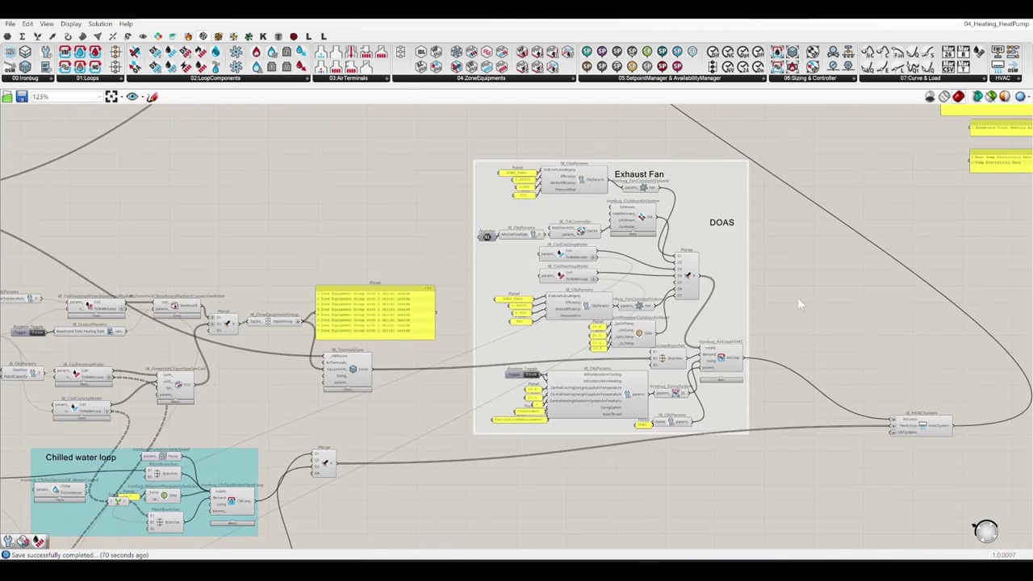
{"action": "scroll", "coordinate": [575, 325], "scroll_direction": "down", "scroll_amount": 2}
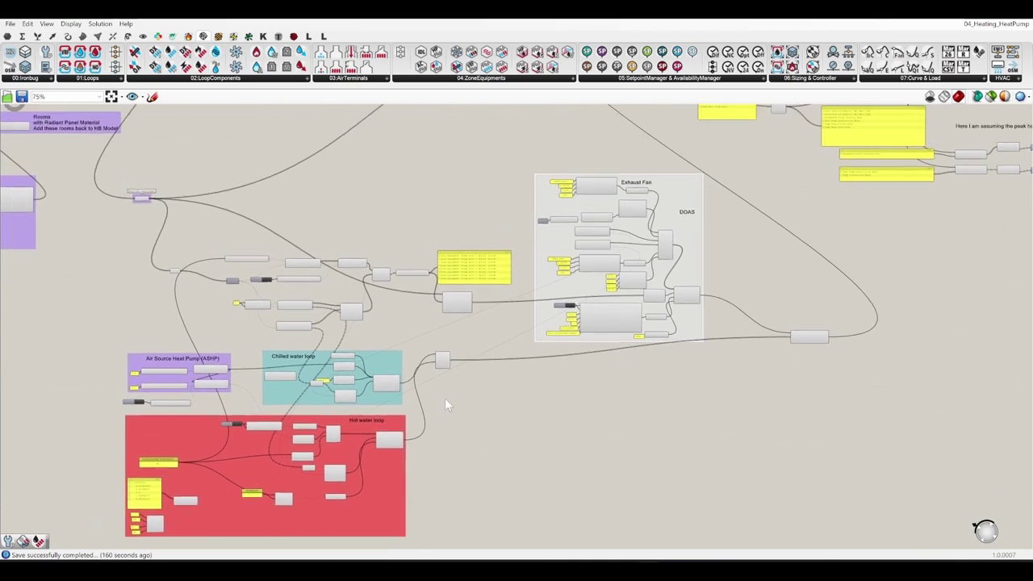
{"action": "scroll", "coordinate": [445, 398], "scroll_direction": "up", "scroll_amount": 4}
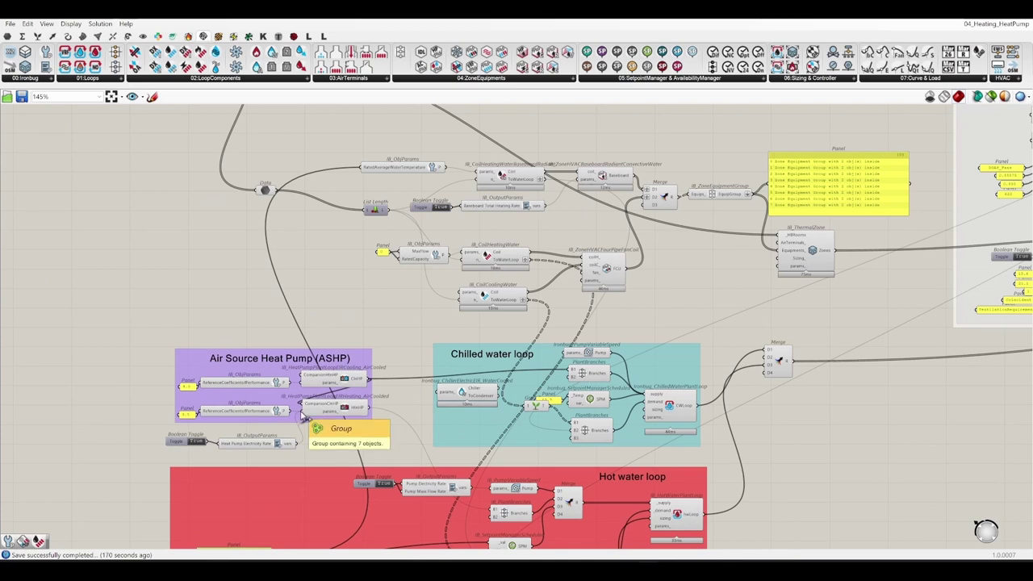
{"action": "scroll", "coordinate": [299, 401], "scroll_direction": "down", "scroll_amount": 3}
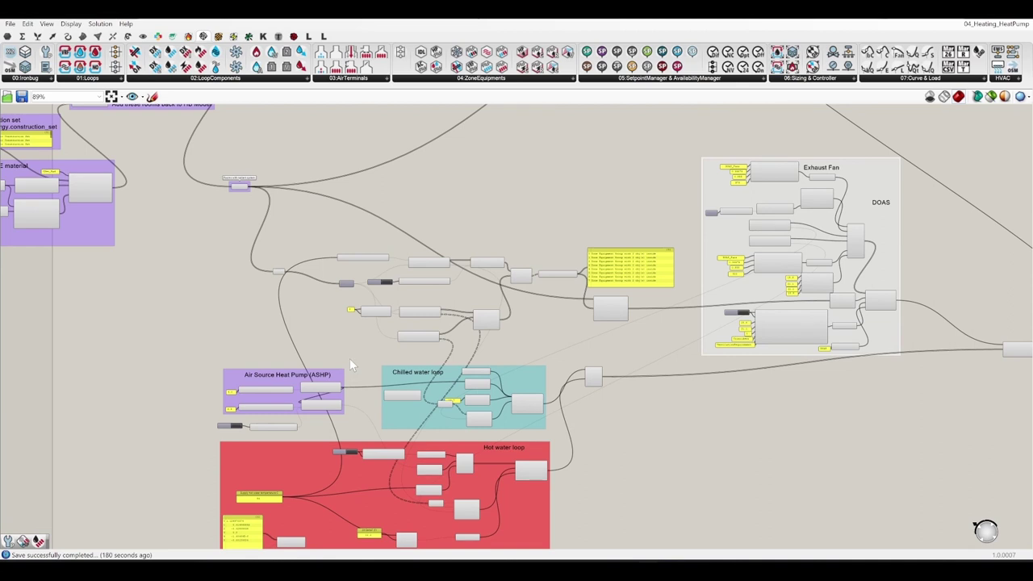
{"action": "right_click_drag", "start_coordinate": [349, 358], "coordinate": [355, 337]}
{"action": "scroll", "coordinate": [507, 286], "scroll_direction": "up", "scroll_amount": 3}
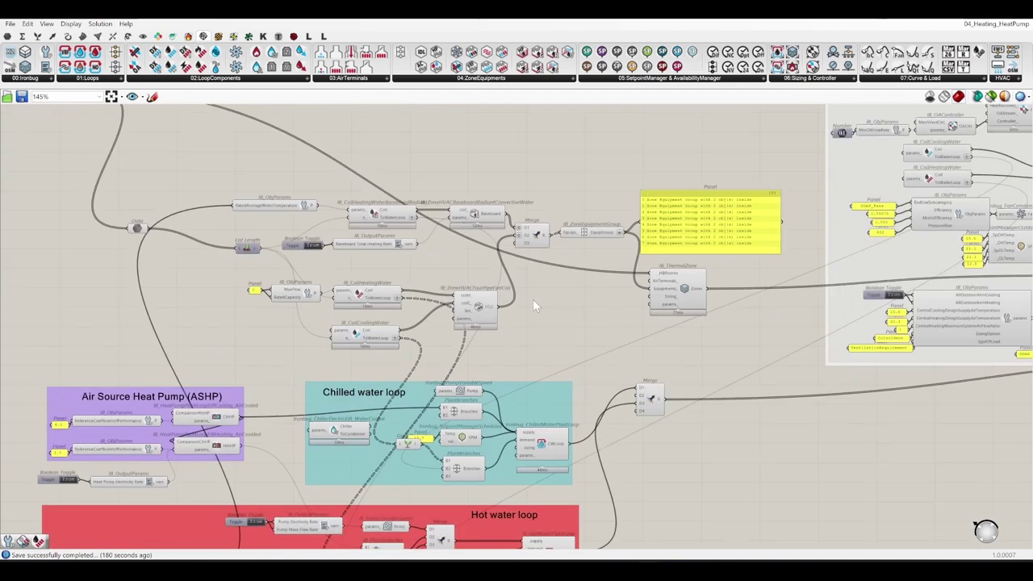